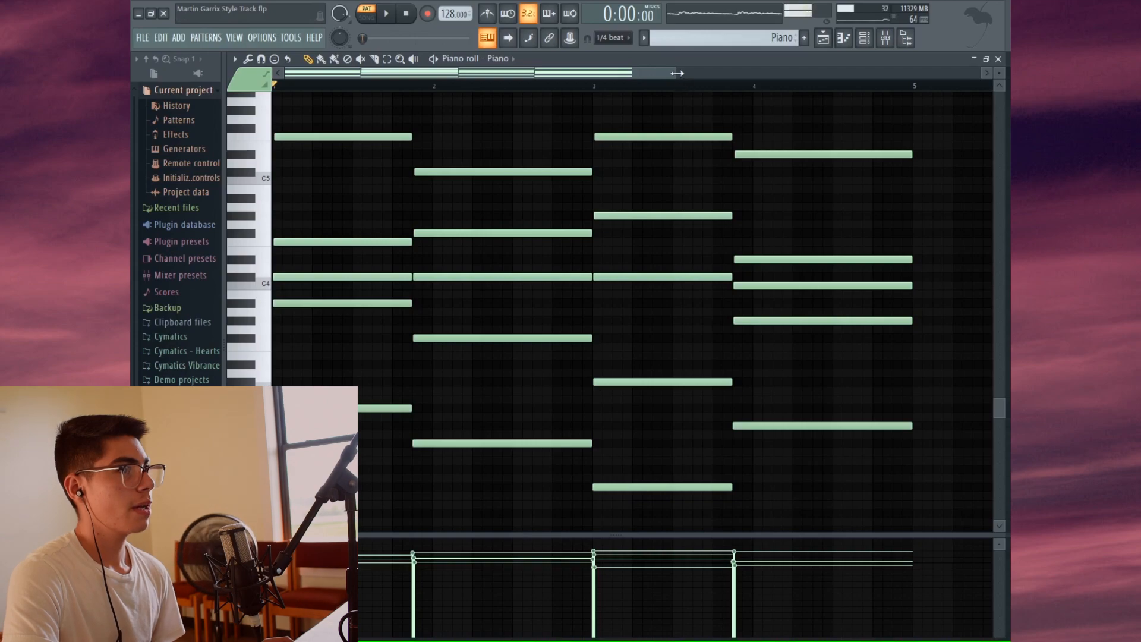
- Examine the four-bar piano chord progression in the piano roll and return to the playlist
left_click_drag(535, 182, 556, 189)
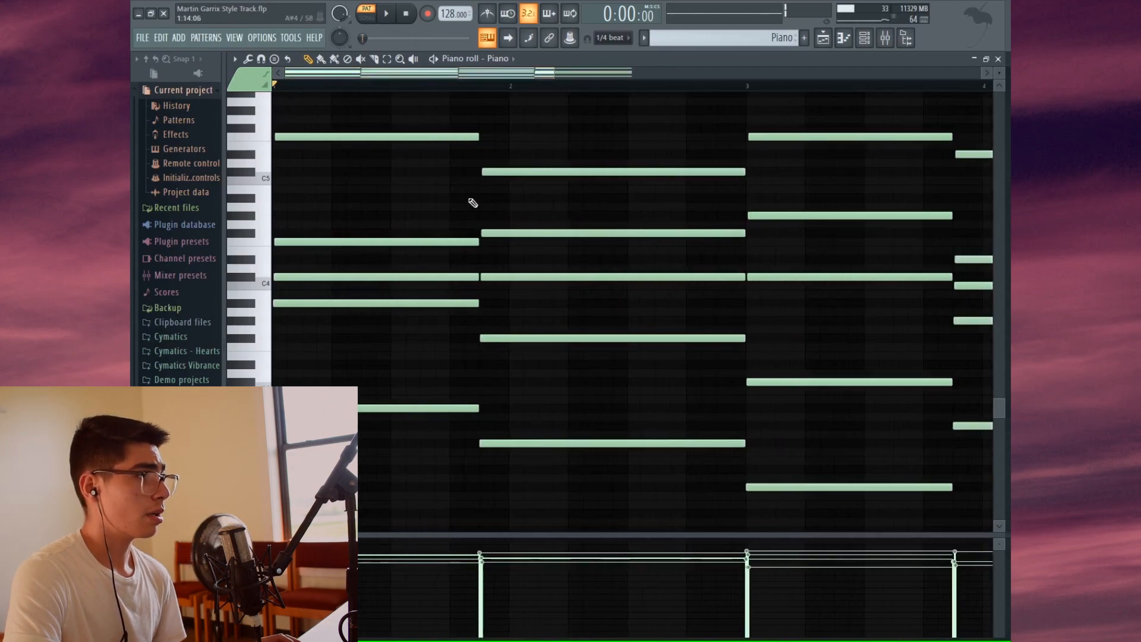
scroll(465, 192, "down", 2)
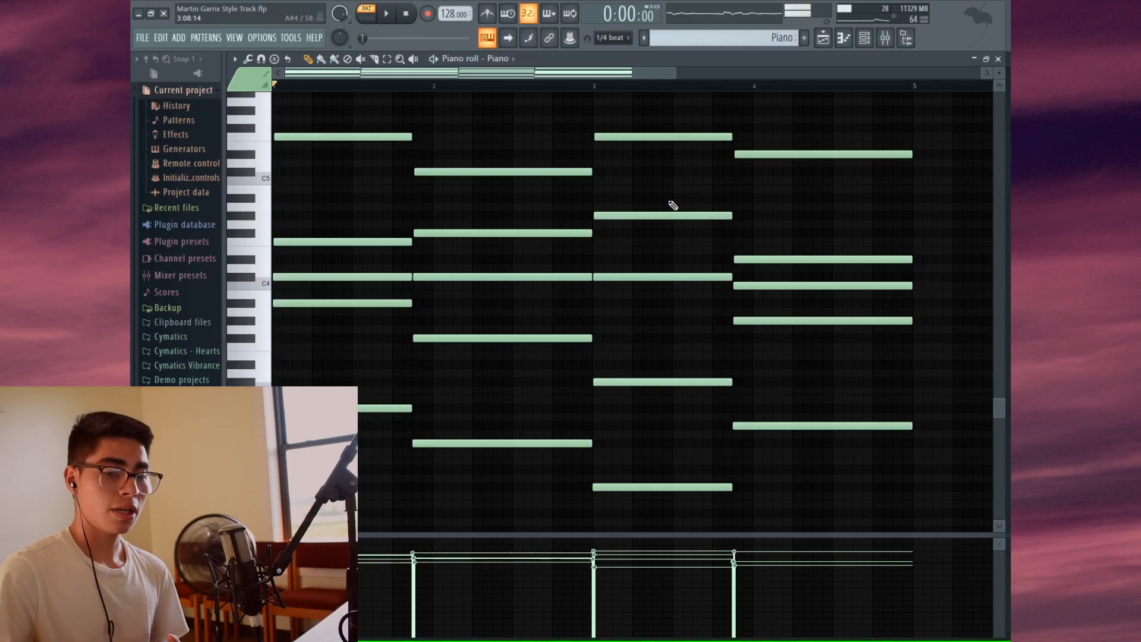
left_click(999, 58)
left_click(628, 355)
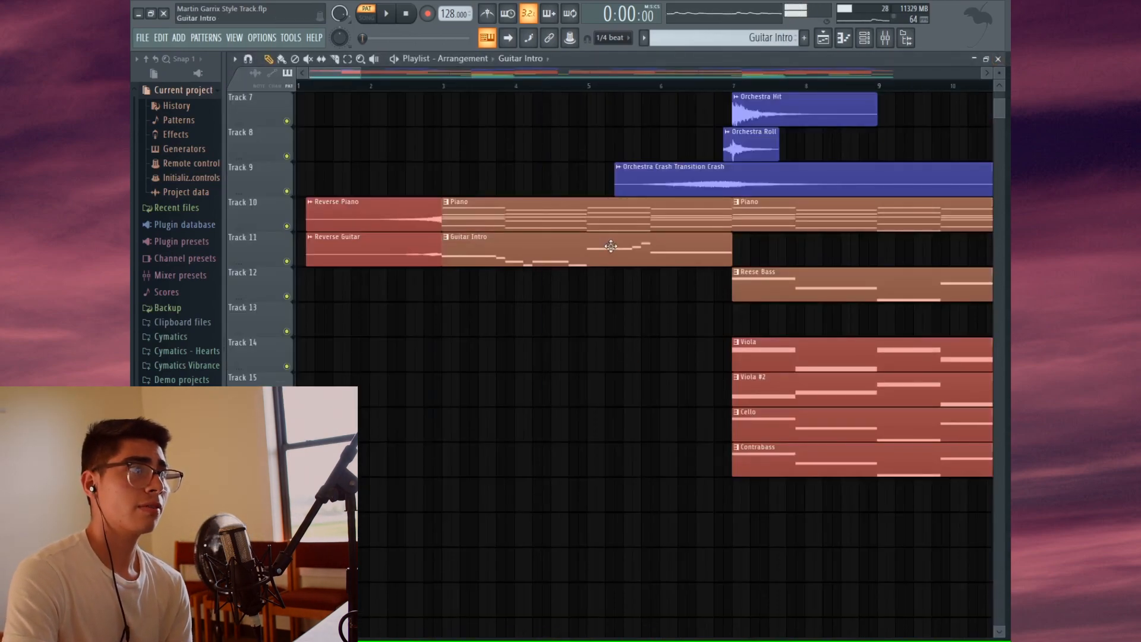
- Audition the Guitar Intro melody in the piano roll and inspect the Guitar channel's Nexus instrument preset
double_click(611, 246)
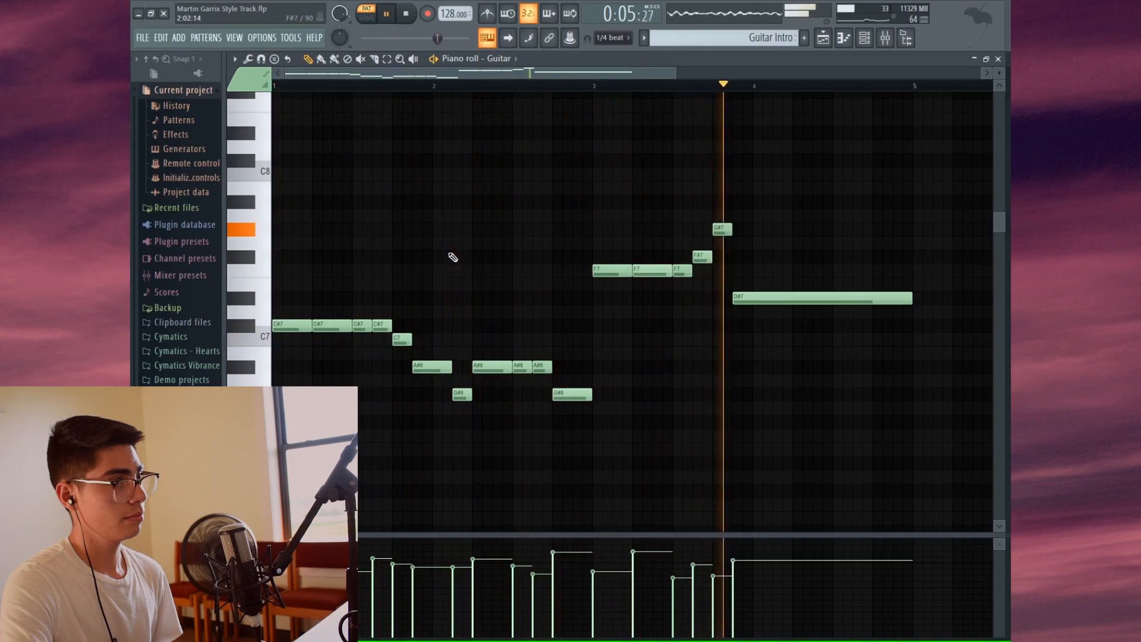
left_click(999, 60)
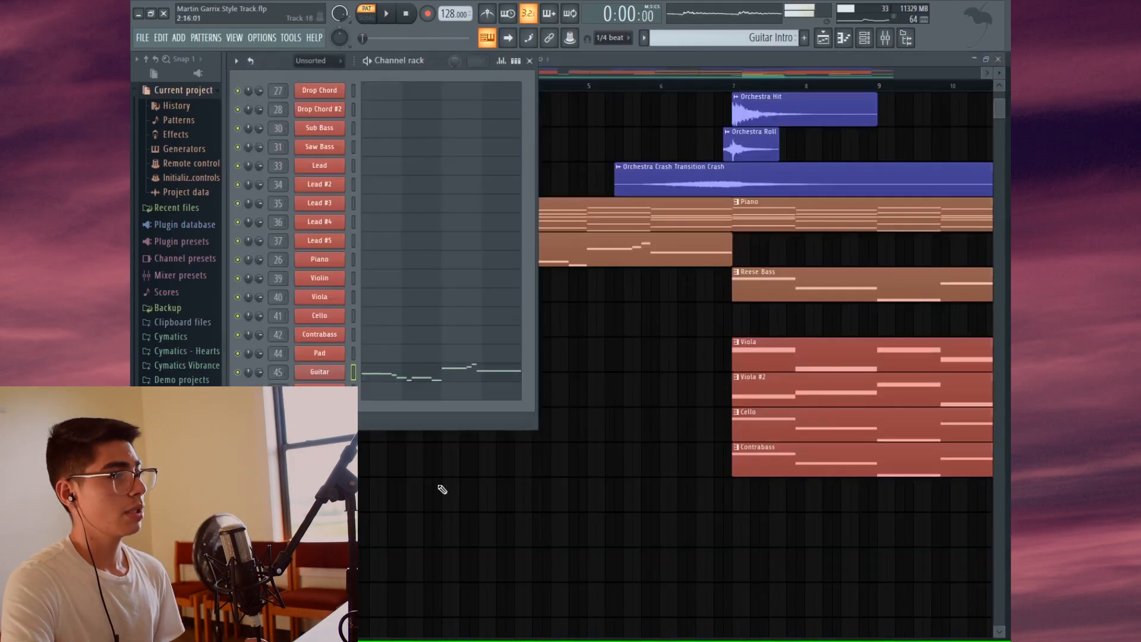
left_click(336, 375)
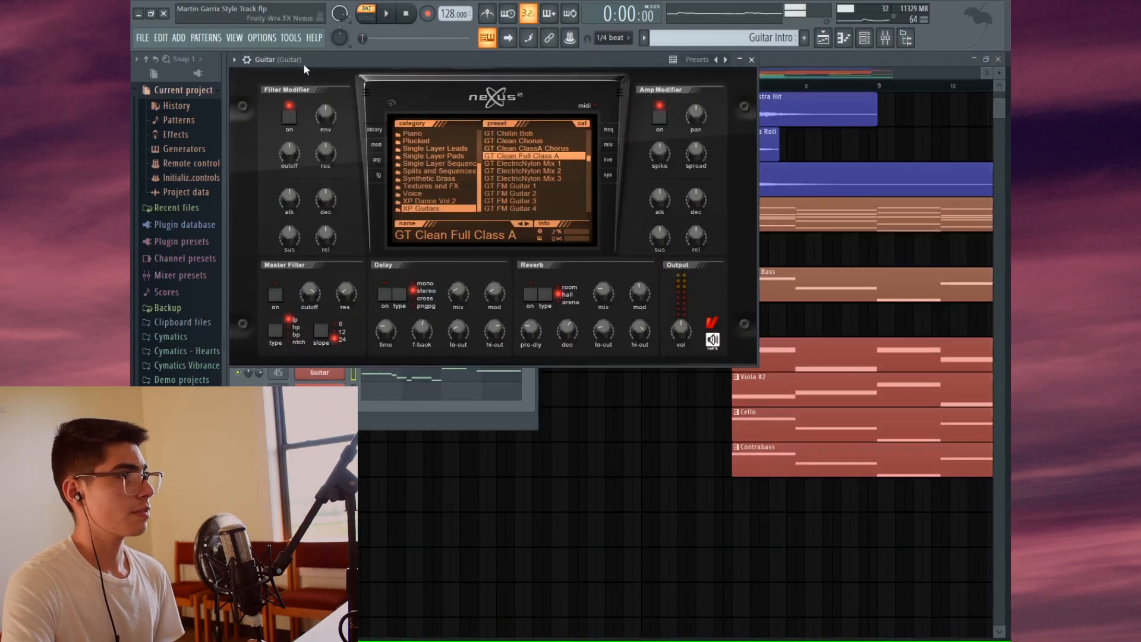
left_click(752, 61)
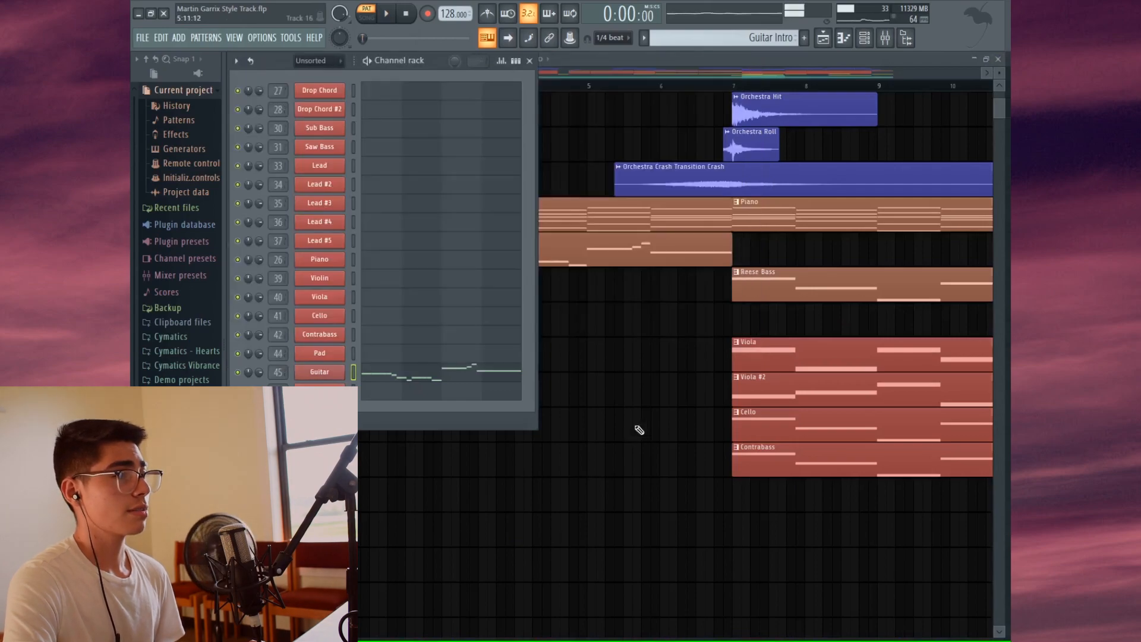
key("F6")
- Switch playback to song mode and isolate the string tracks 13 through 17 around bar 15
scroll(610, 352, "up", 1)
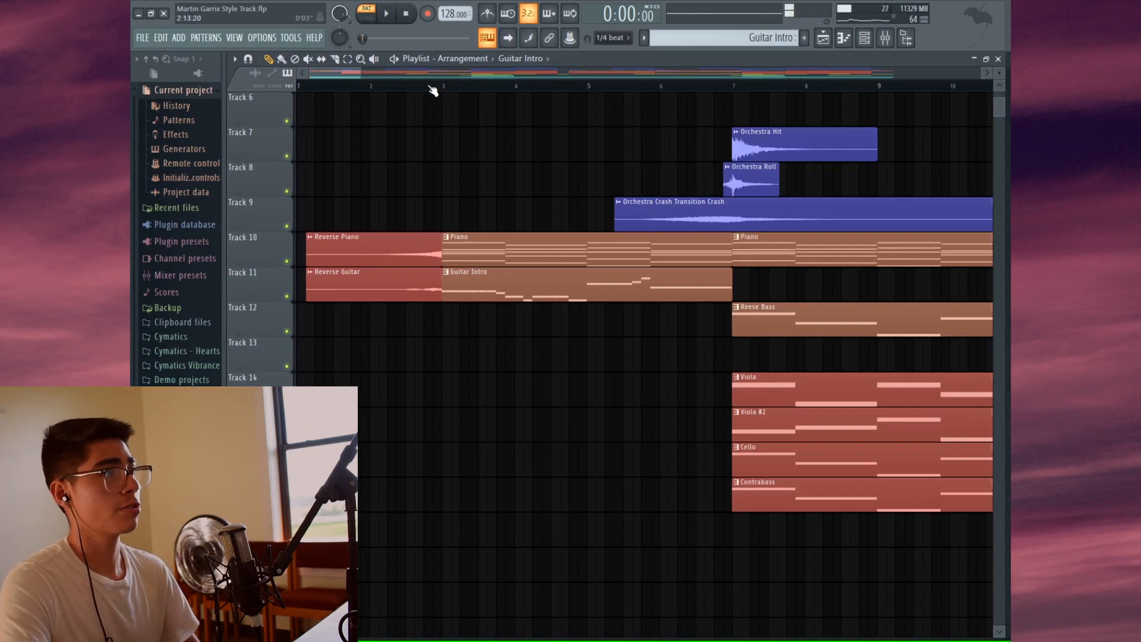
key("l")
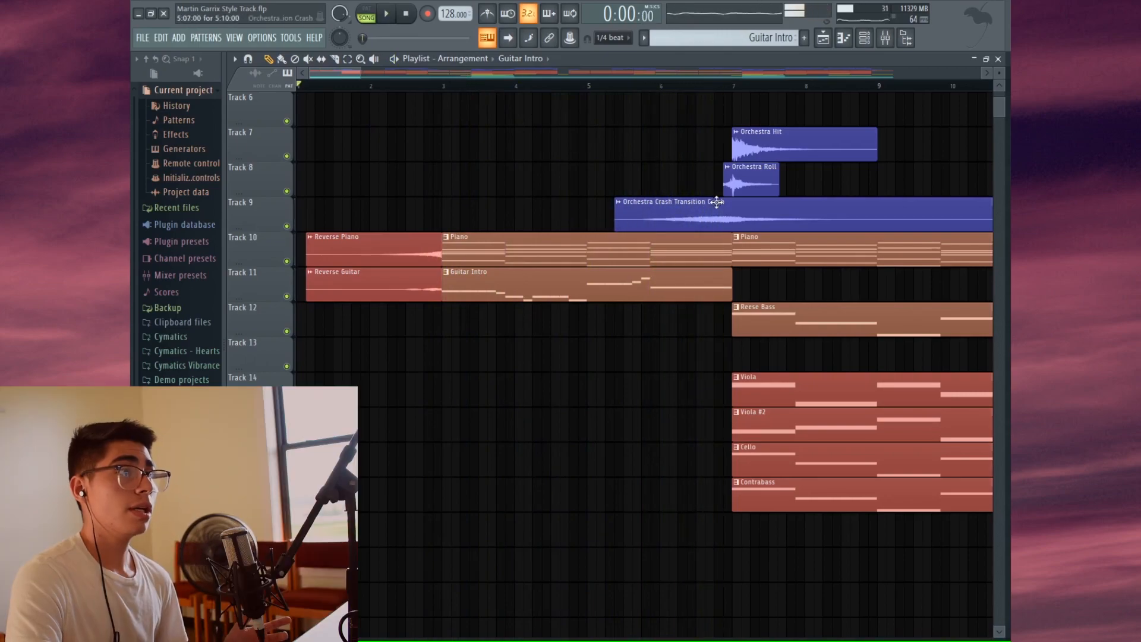
scroll(732, 198, "down", 3)
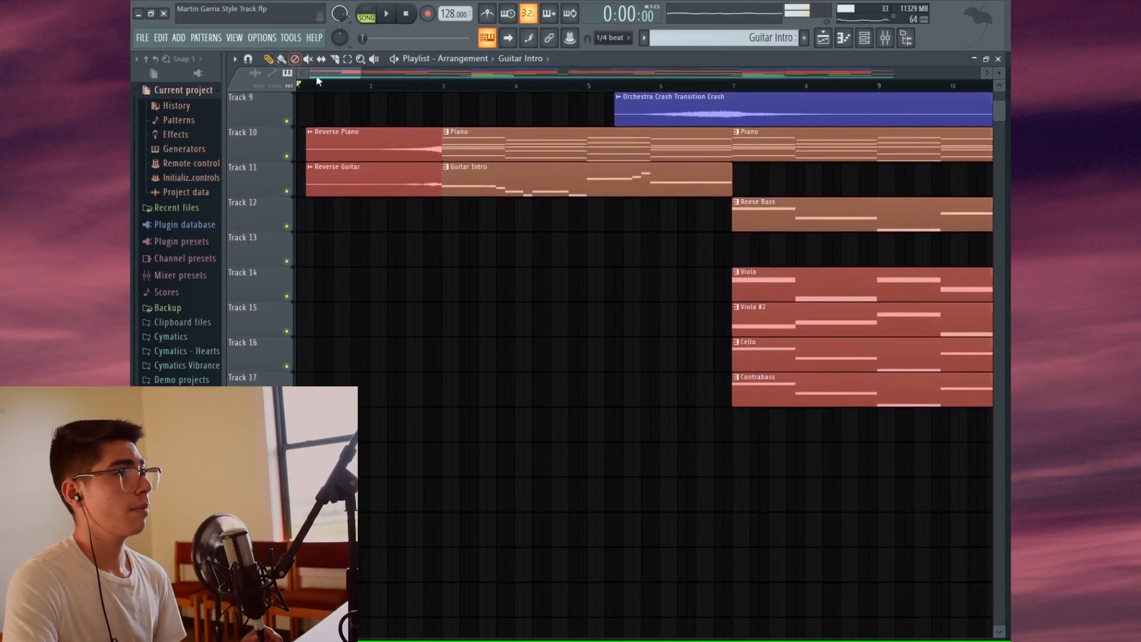
left_click_drag(329, 76, 399, 93)
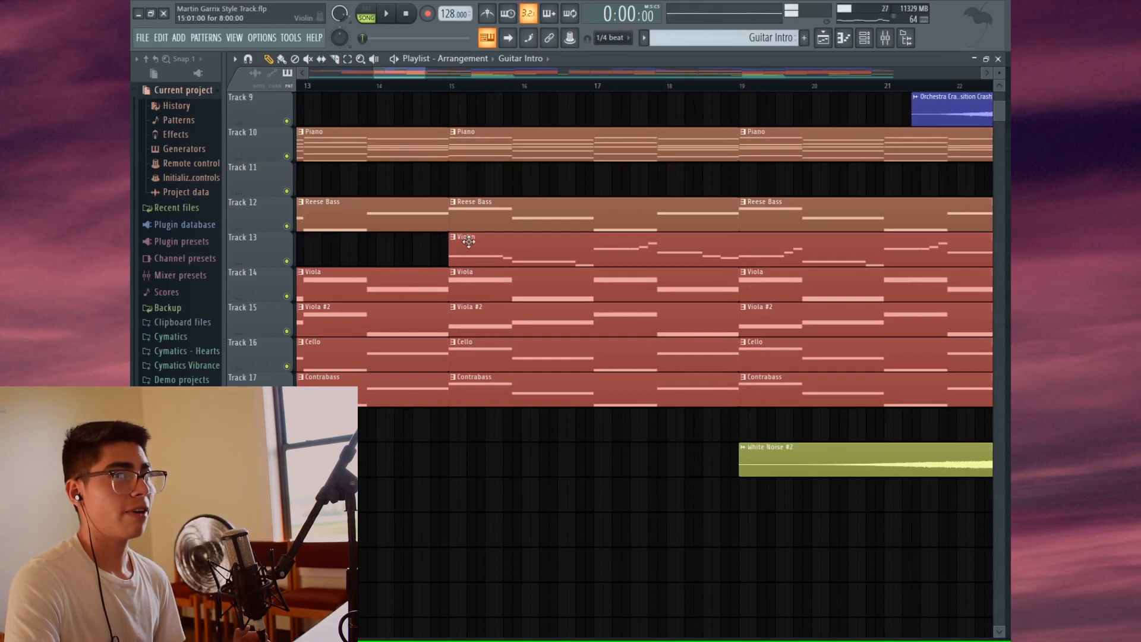
right_click(286, 261)
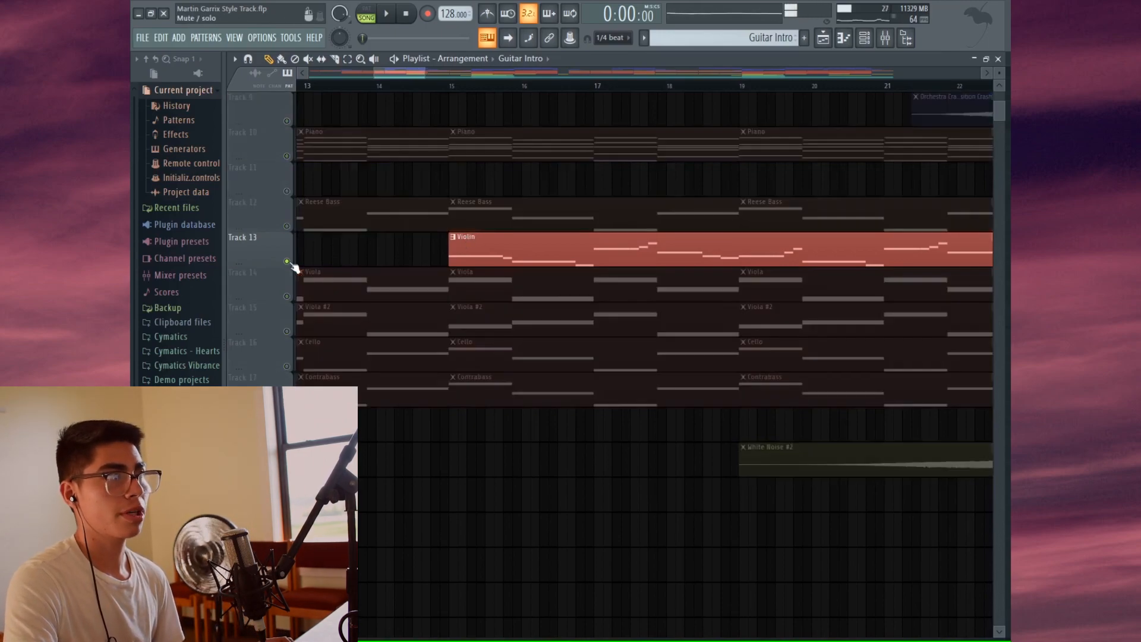
left_click(287, 297)
left_click_drag(297, 336, 310, 384)
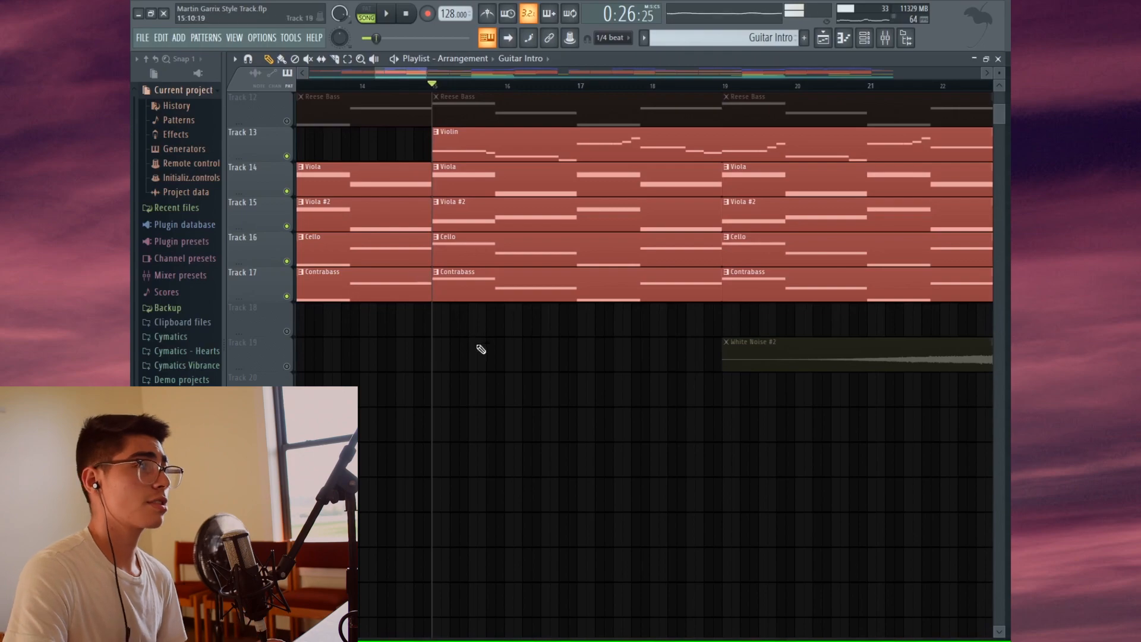
- Listen to the isolated violin, viola, cello and contrabass section from bar 15 with the playlist tracks enlarged
key("space")
scroll(515, 416, "up", 1)
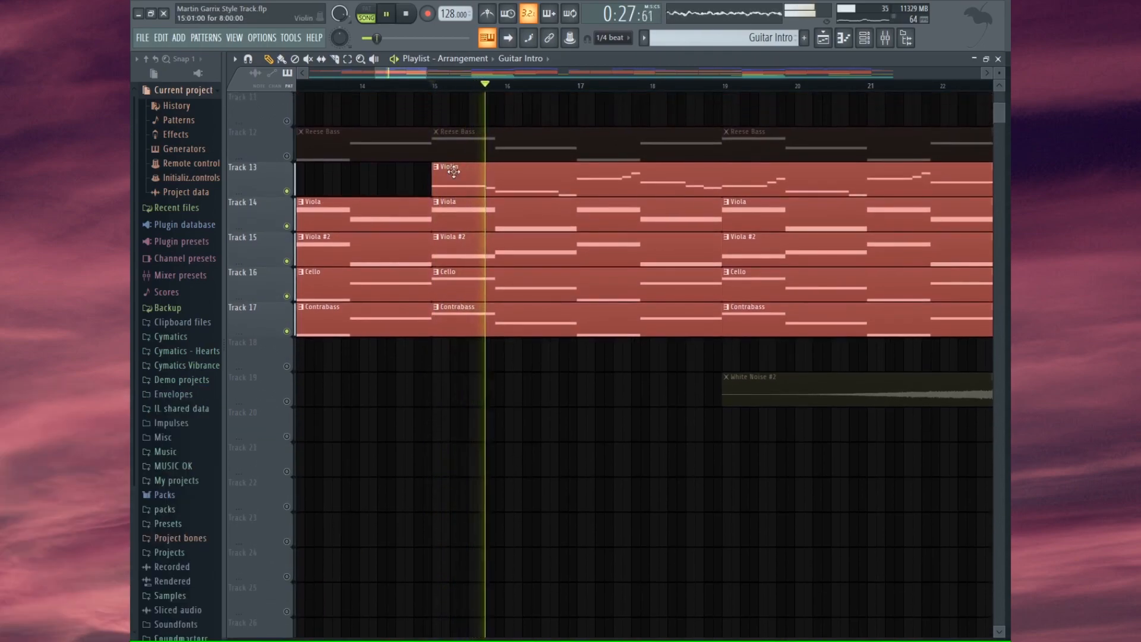
left_click_drag(417, 72, 420, 72)
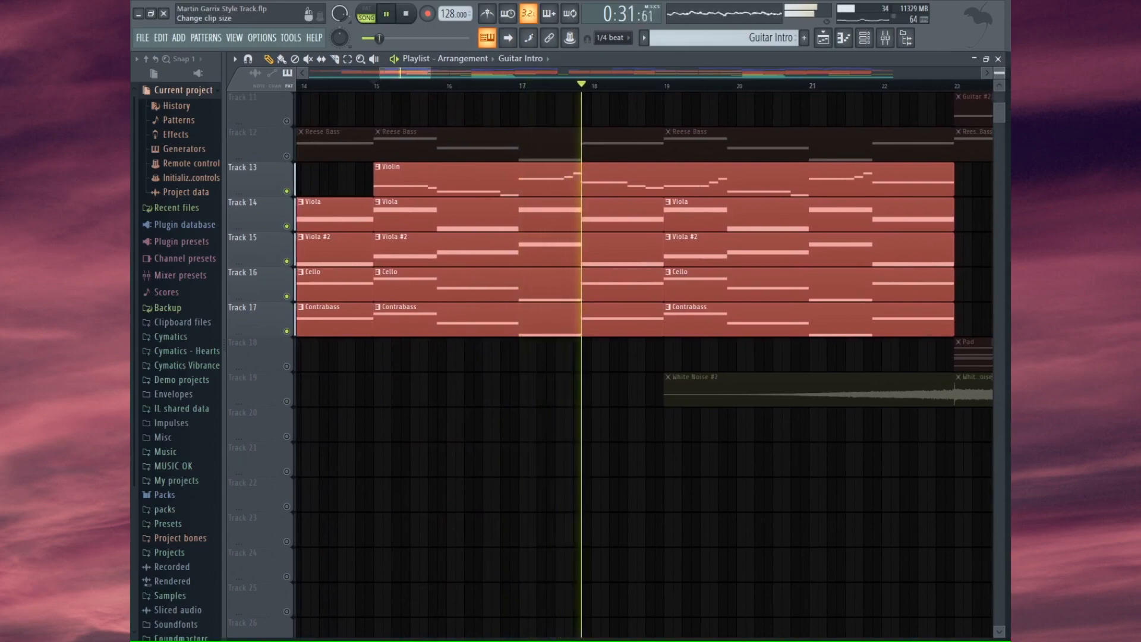
left_click_drag(1000, 72, 999, 60)
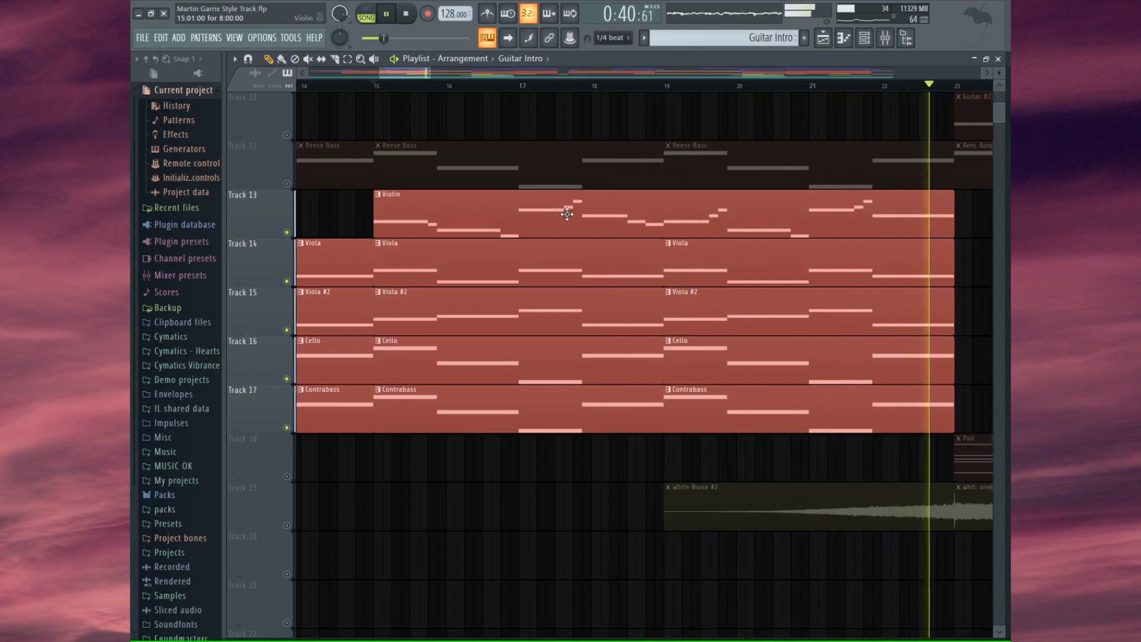
key("space")
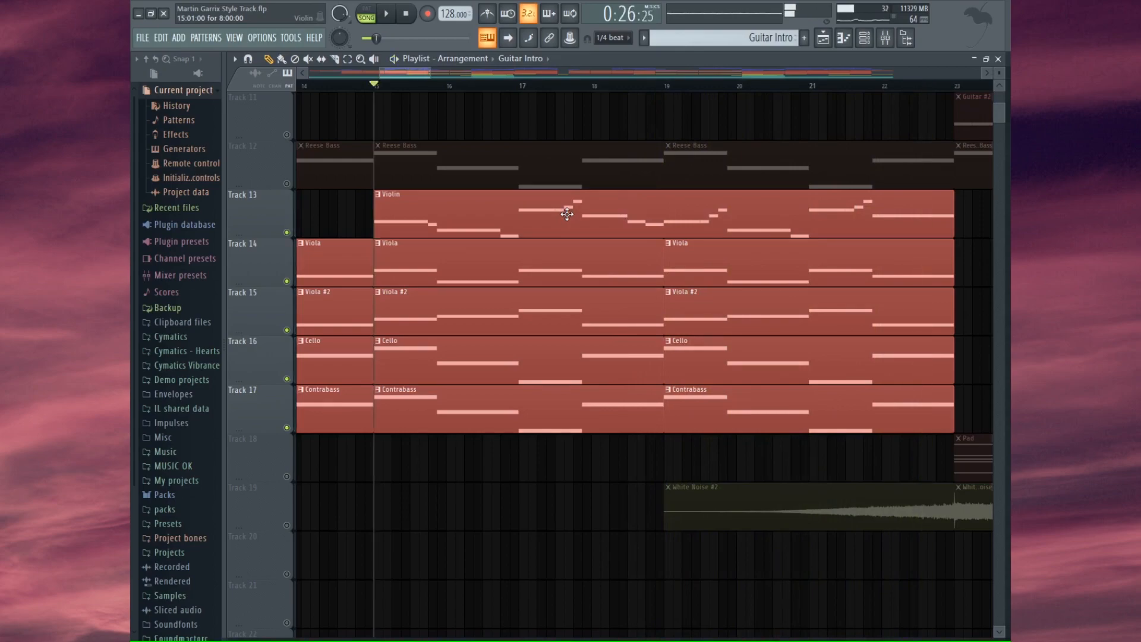
- Examine the Violin clip's full melody in the piano roll and return to the playlist
double_click(490, 230)
scroll(440, 309, "down", 2)
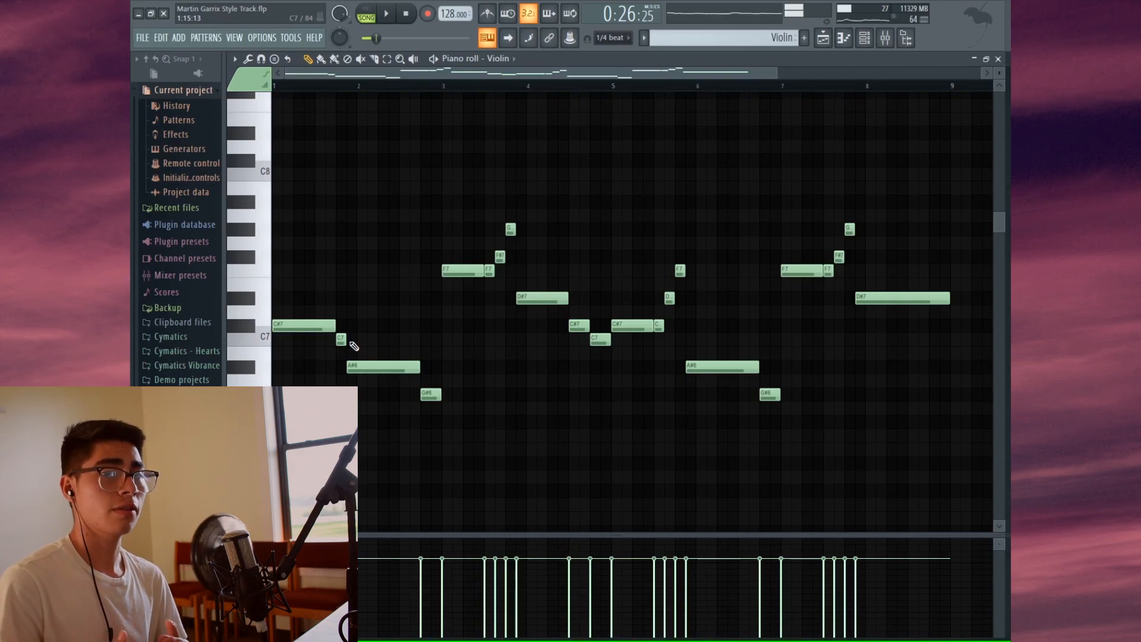
left_click(999, 58)
key("F6")
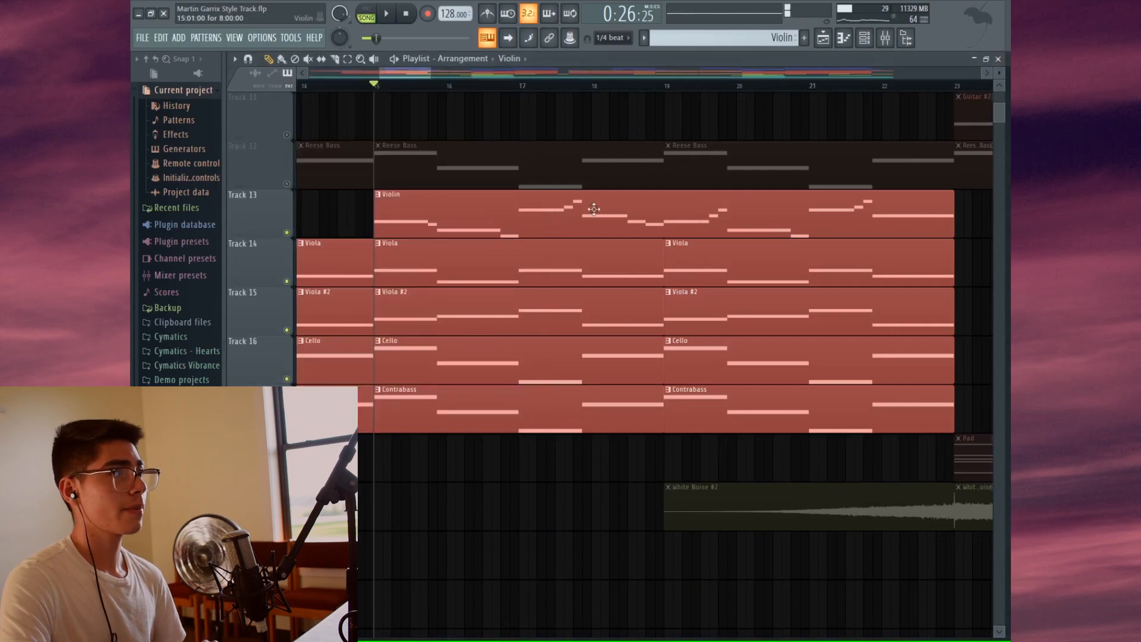
- Examine the notes of the Viola and Viola #2 clips in the piano roll one after the other
double_click(567, 268)
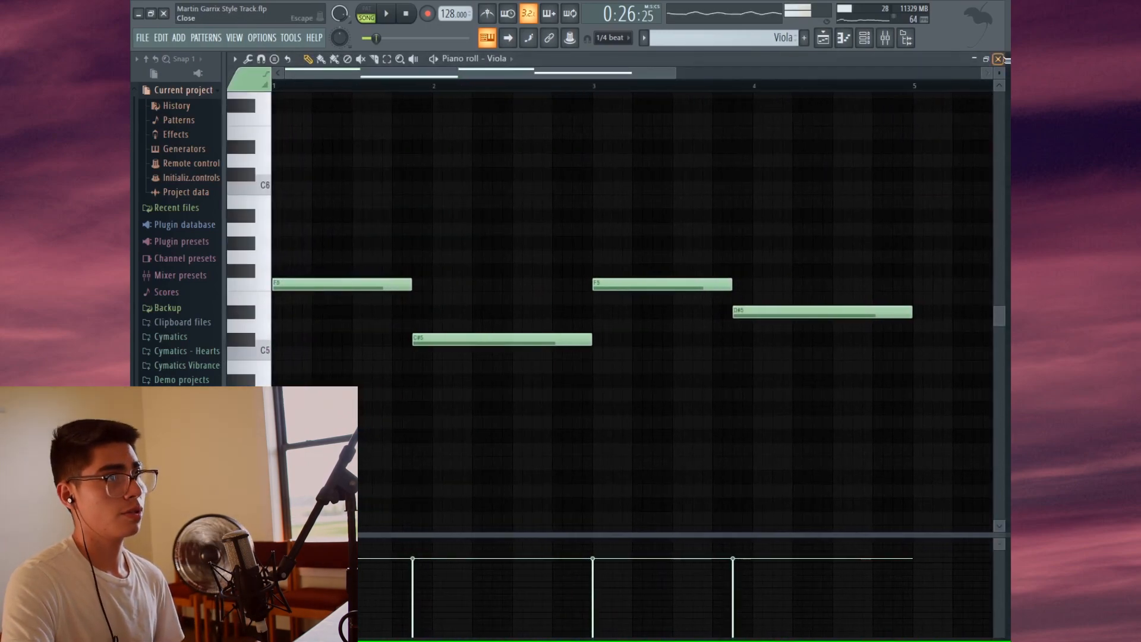
left_click(999, 59)
key("F6")
double_click(630, 332)
left_click(1000, 59)
right_click(499, 493)
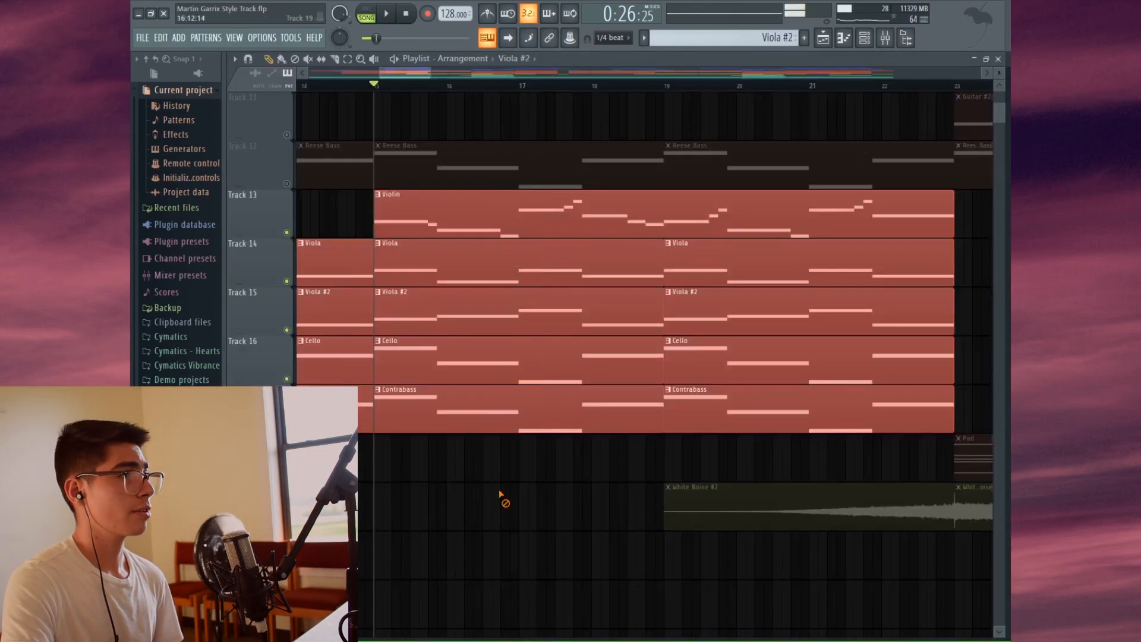
- Solo the two viola tracks, 14 and 15, and listen to them together from bar 15
right_click(286, 330)
left_click(287, 281)
key("space")
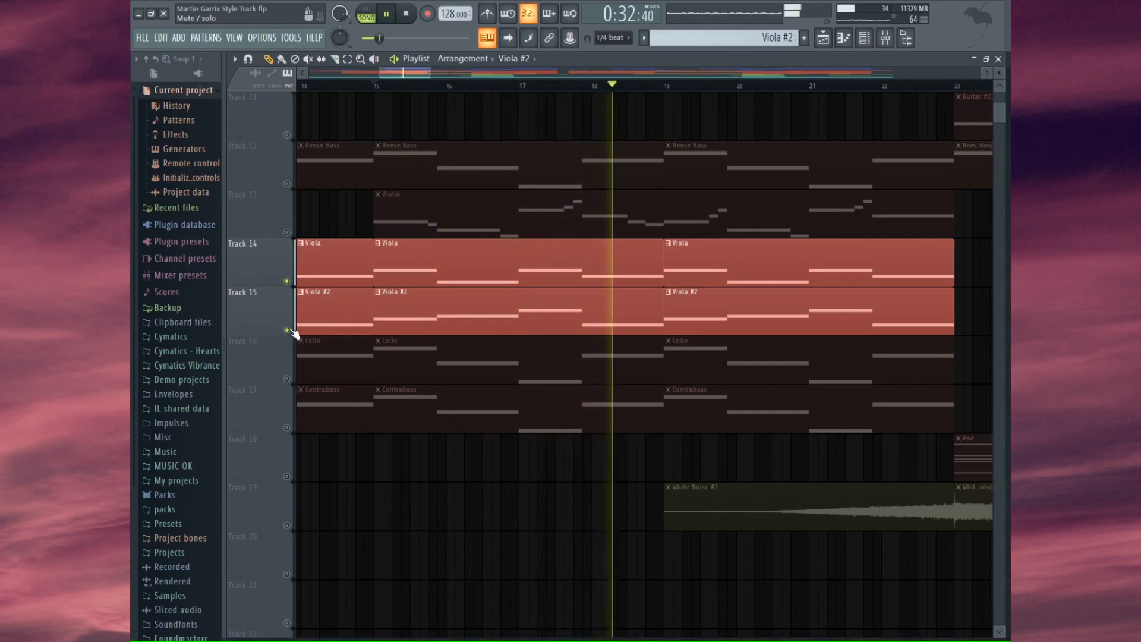
key("space")
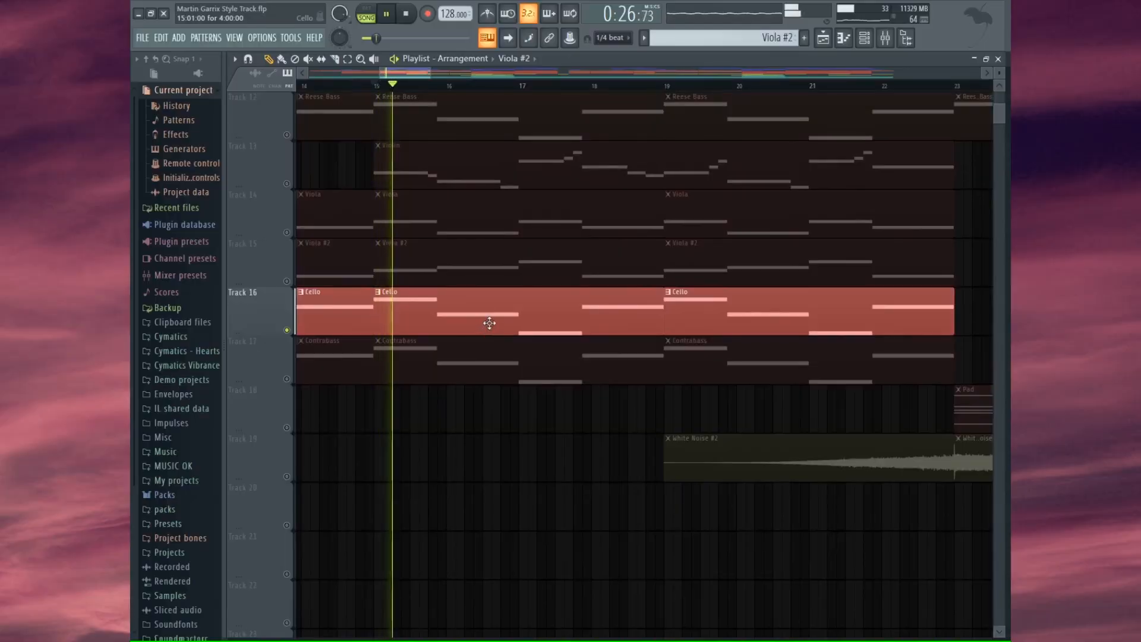
- Examine the Cello clip's notes in the piano roll during its solo playback and return to the playlist
double_click(490, 322)
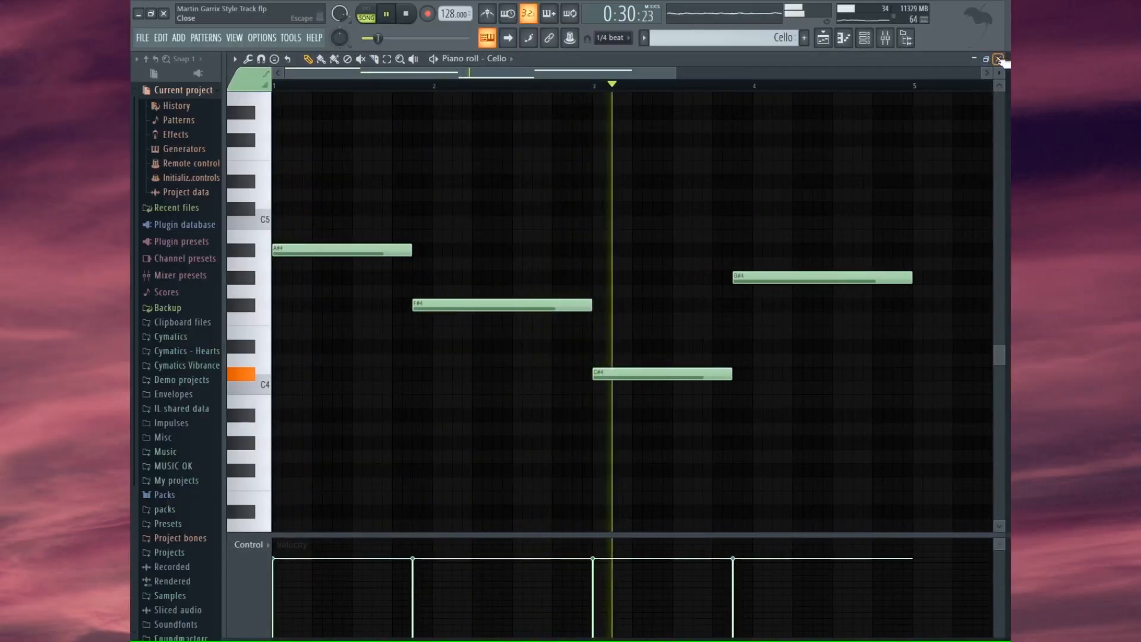
left_click(999, 60)
right_click(562, 468)
- Leave only the Contrabass track 17 unmuted and listen to it from bar 15
left_click(287, 378)
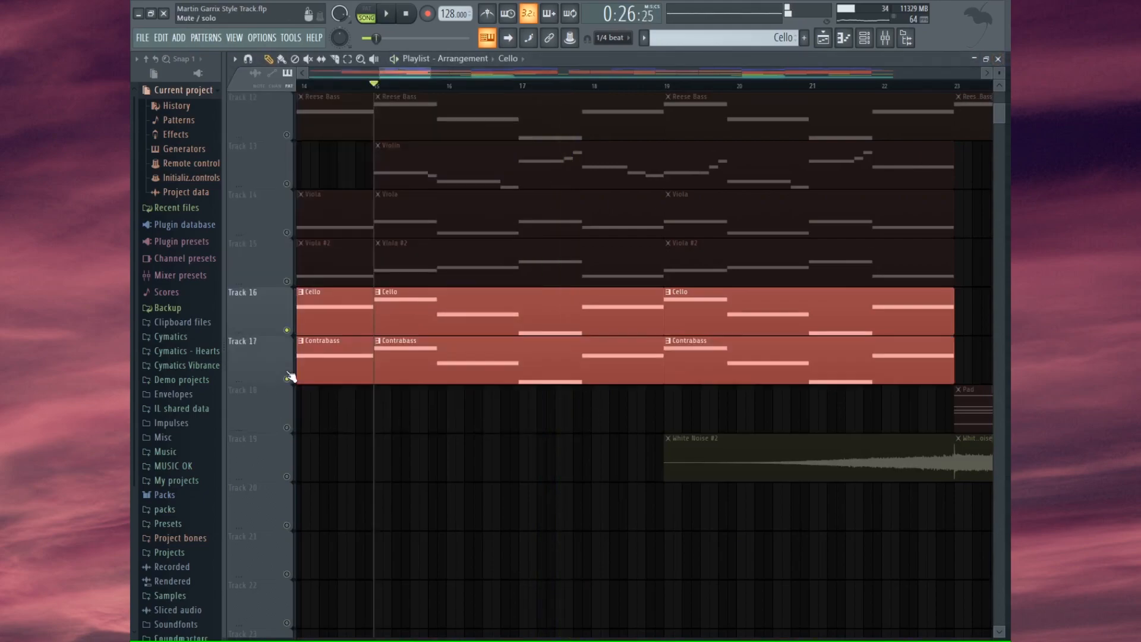
left_click(287, 330)
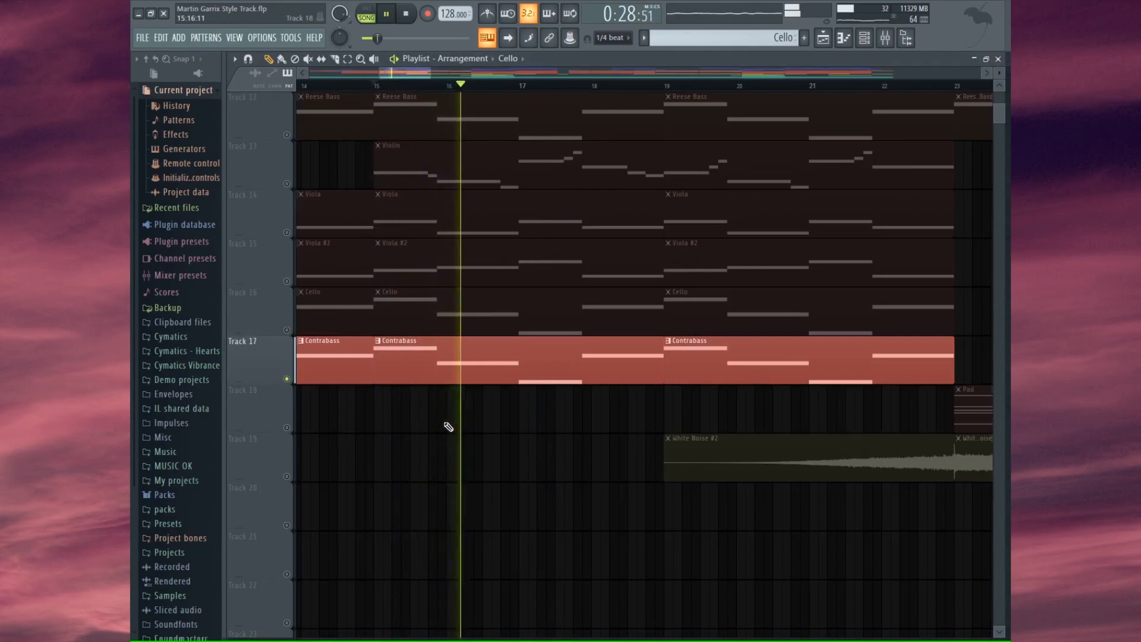
scroll(469, 445, "up", 2)
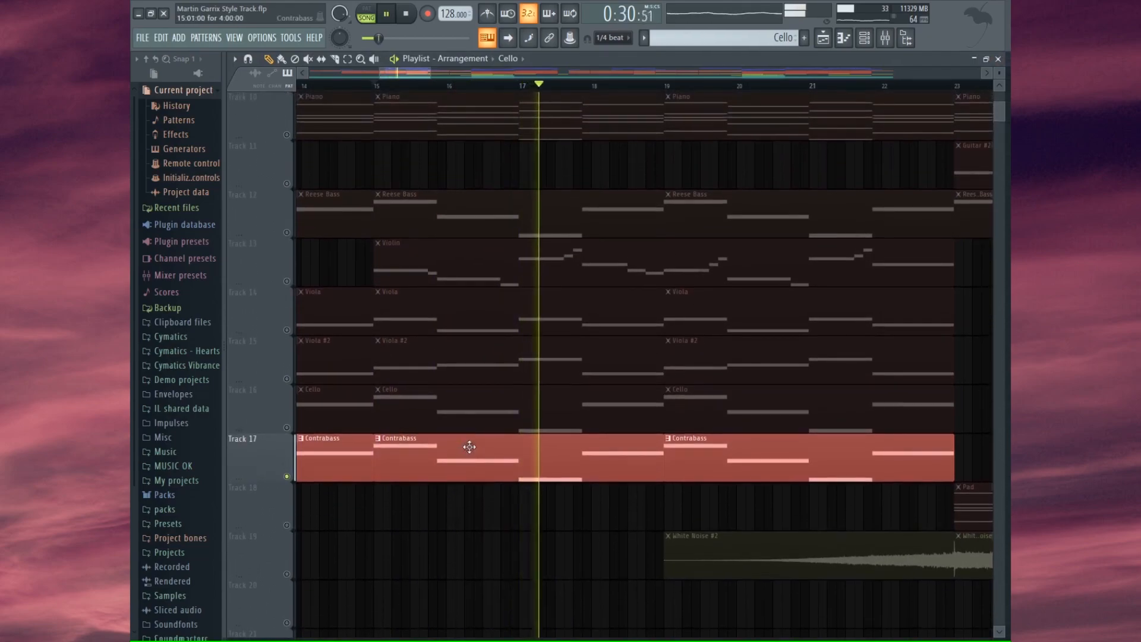
key("space")
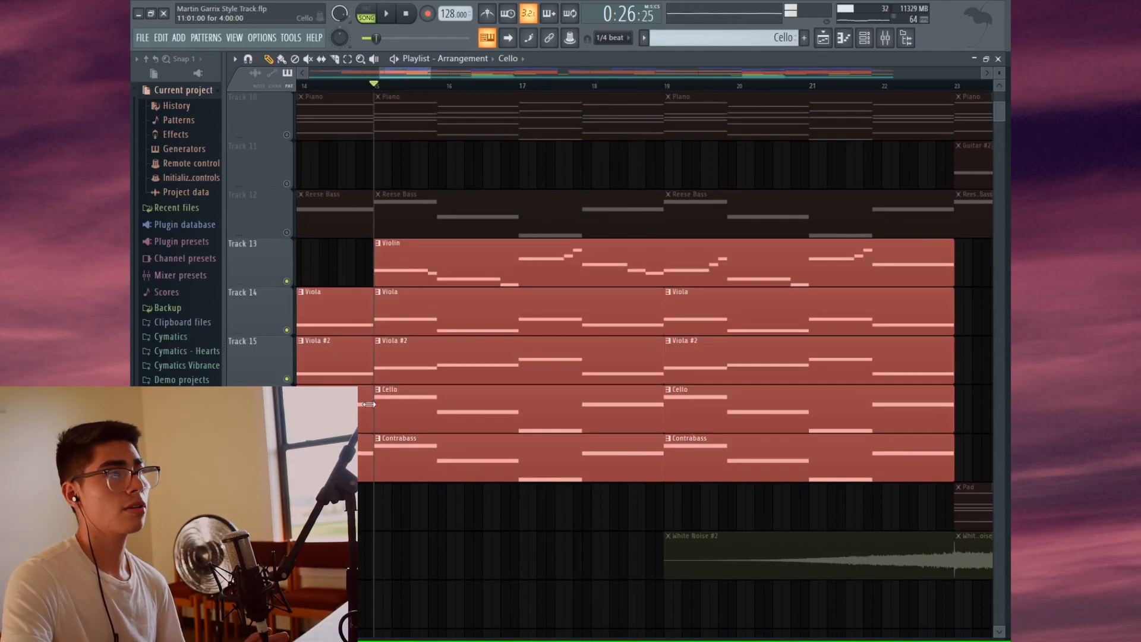
- Examine the Reese Bass notes and audition the pattern with its Serum instrument open, closing both to return to the playlist
key("space")
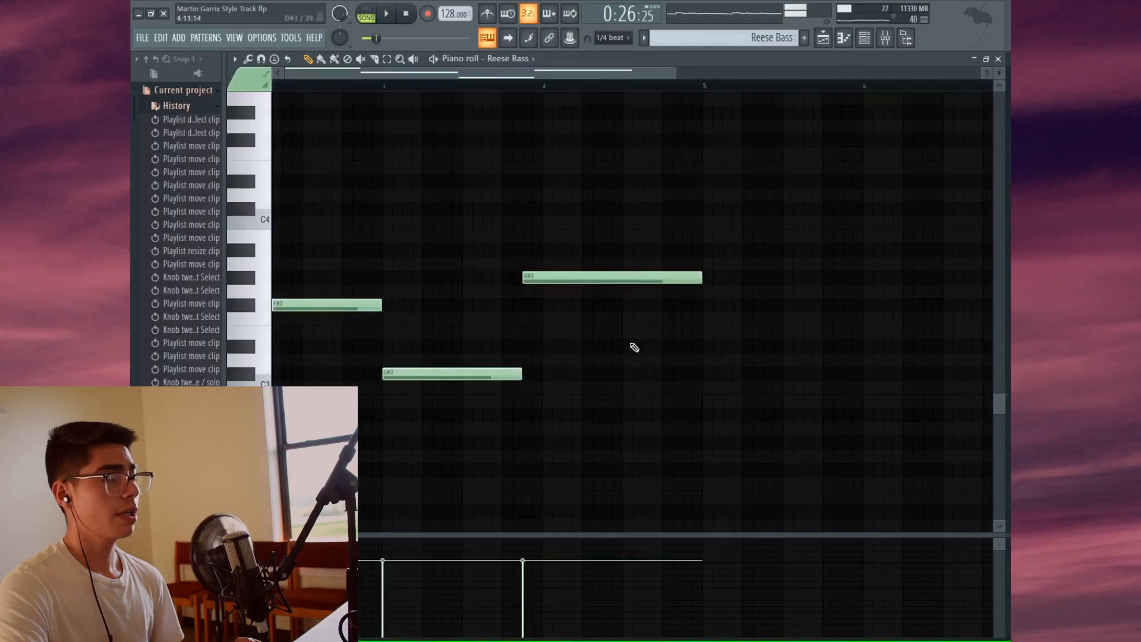
scroll(635, 347, "left", 3)
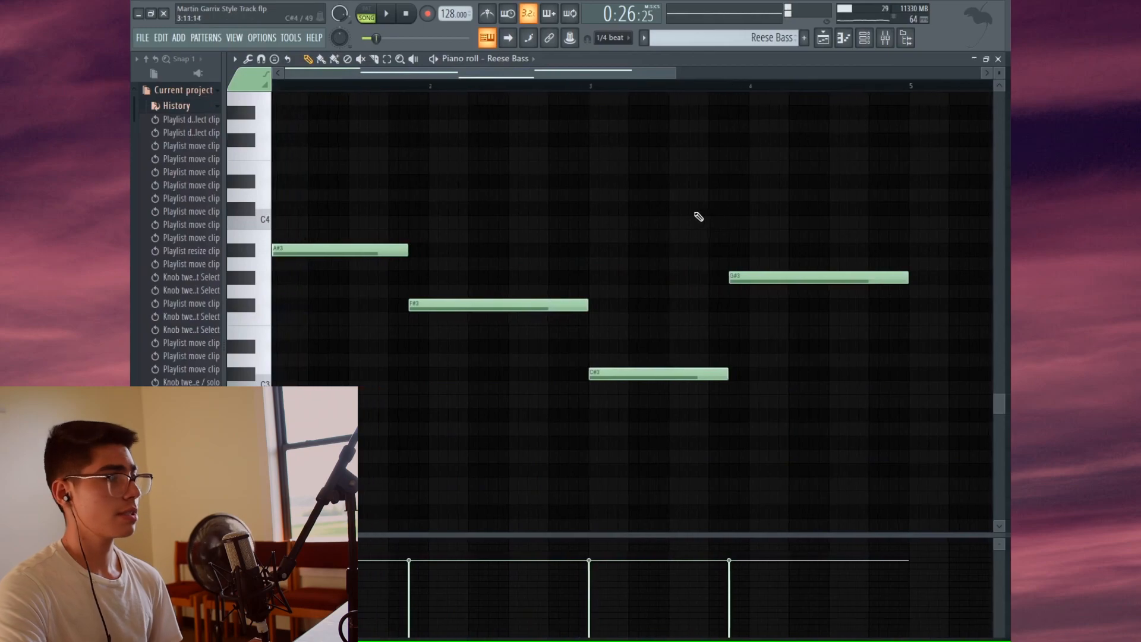
key("F6")
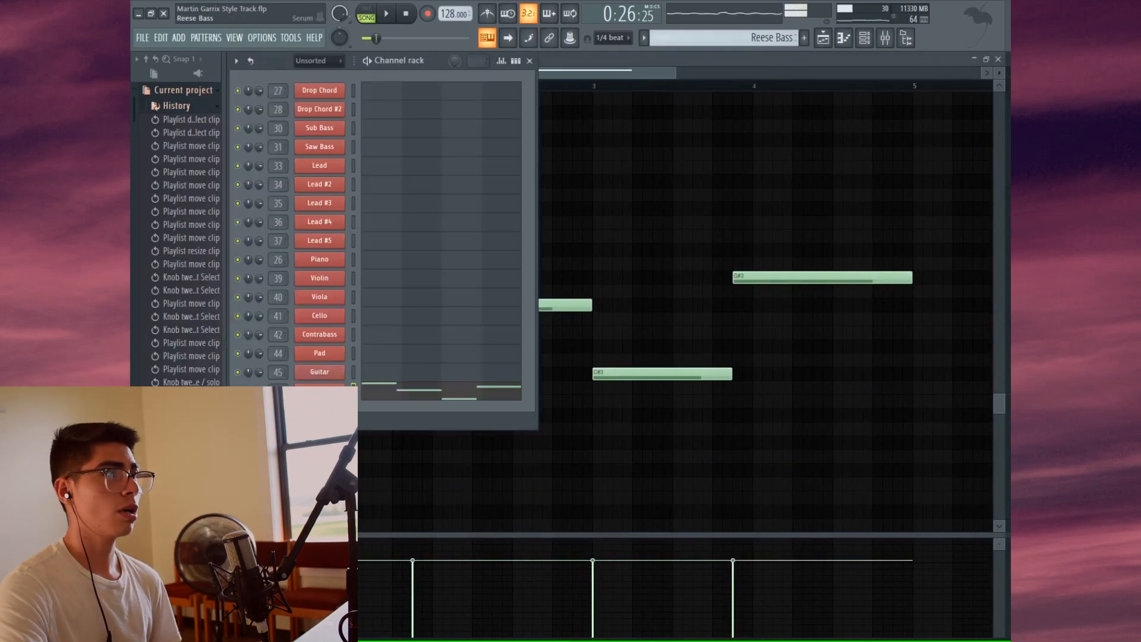
left_click(320, 391)
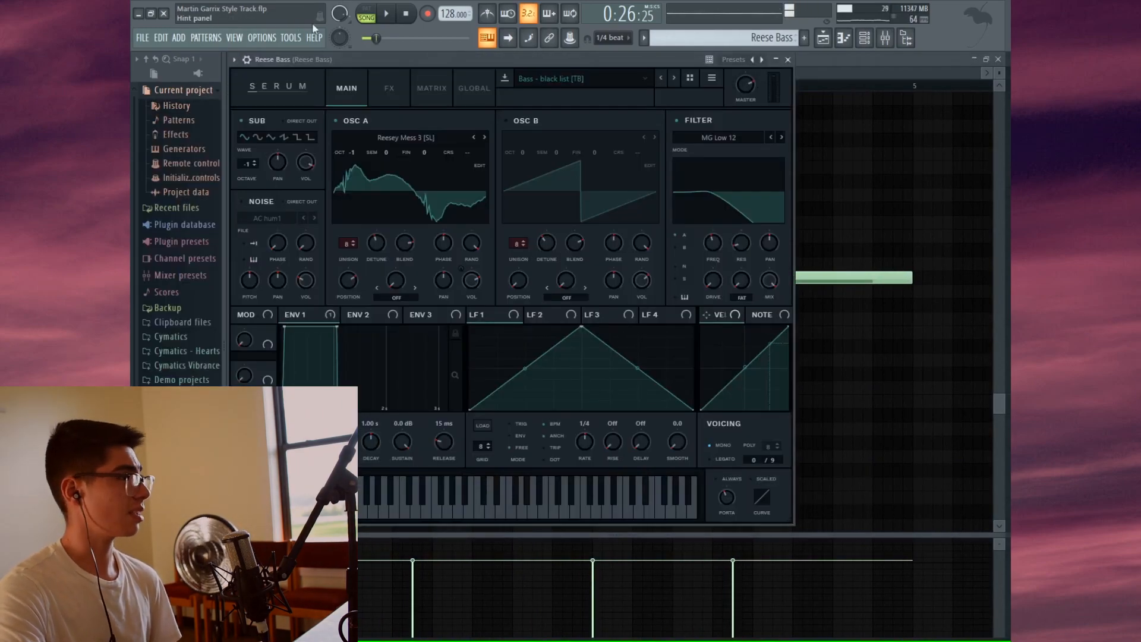
key("space")
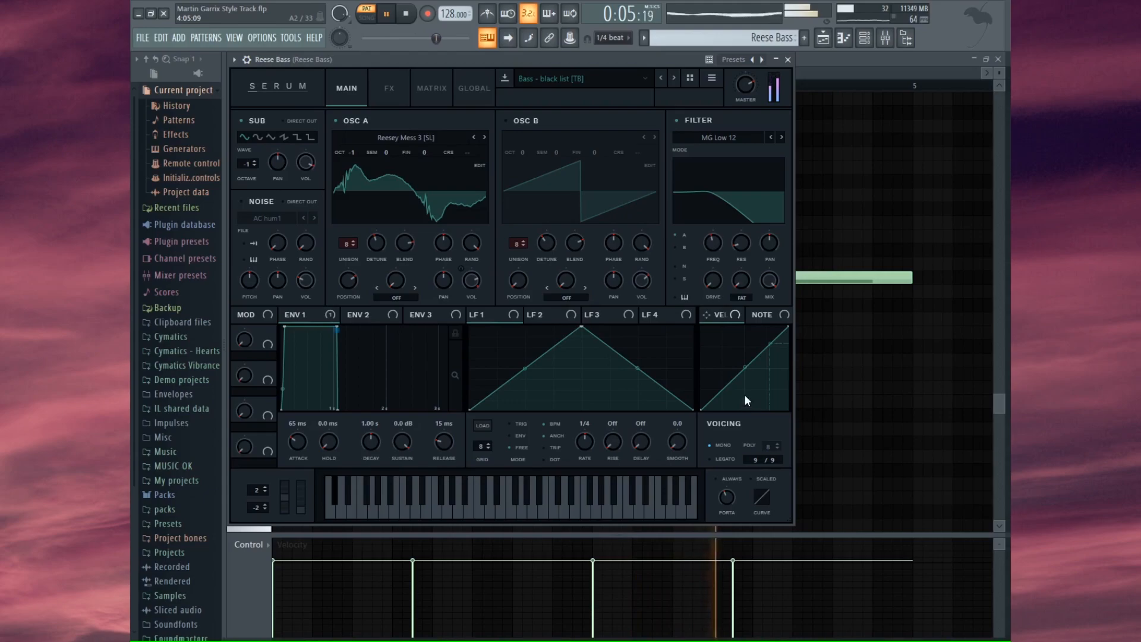
left_click(788, 60)
right_click(888, 184)
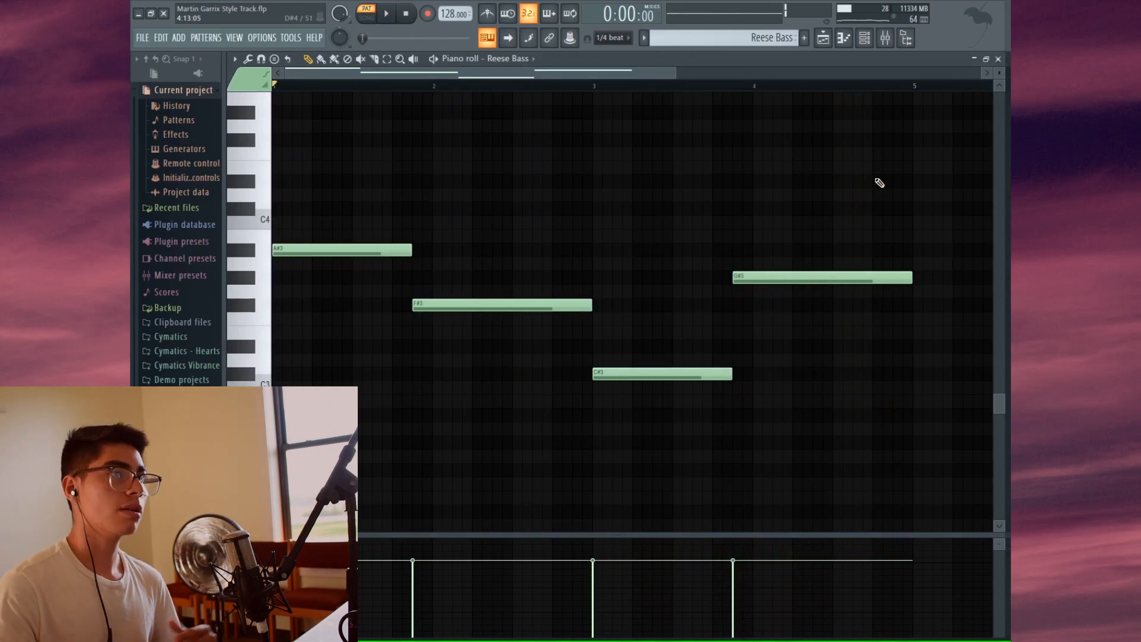
left_click(999, 59)
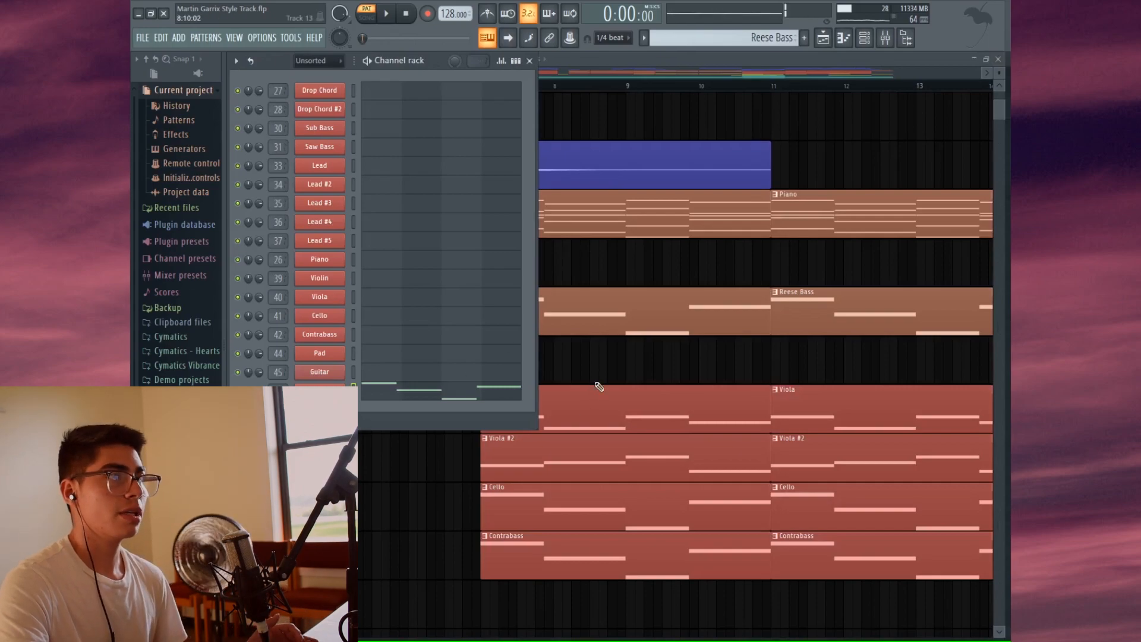
- Close the channel rack and listen to the arrangement from bar 7, where the strings and Reese Bass enter
right_click(585, 369)
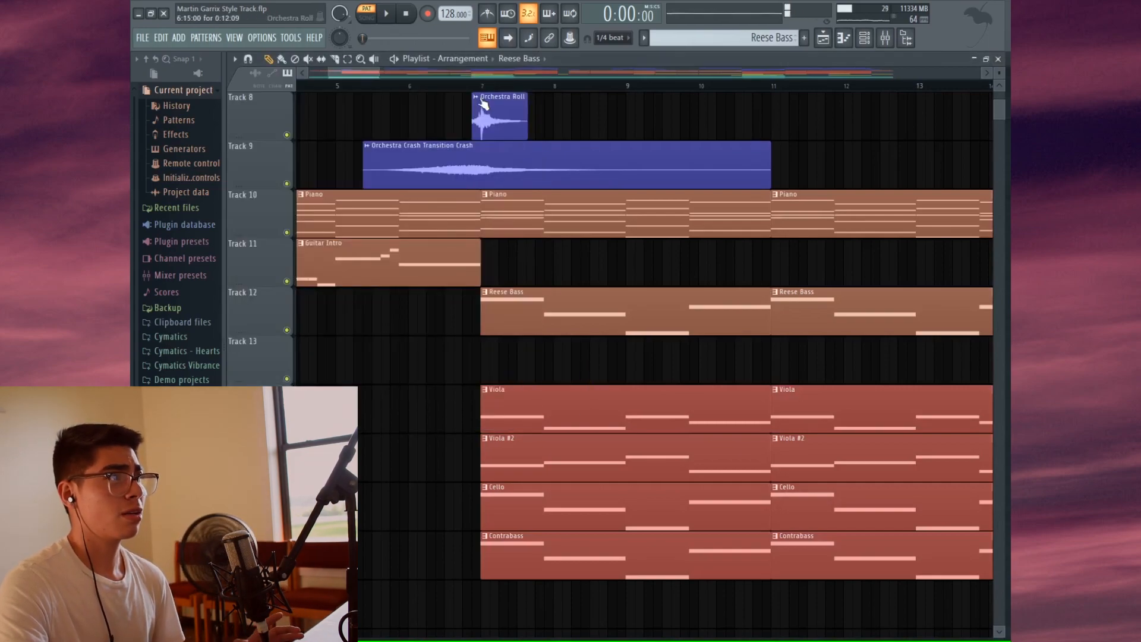
scroll(484, 103, "up", 4)
scroll(517, 184, "down", 2)
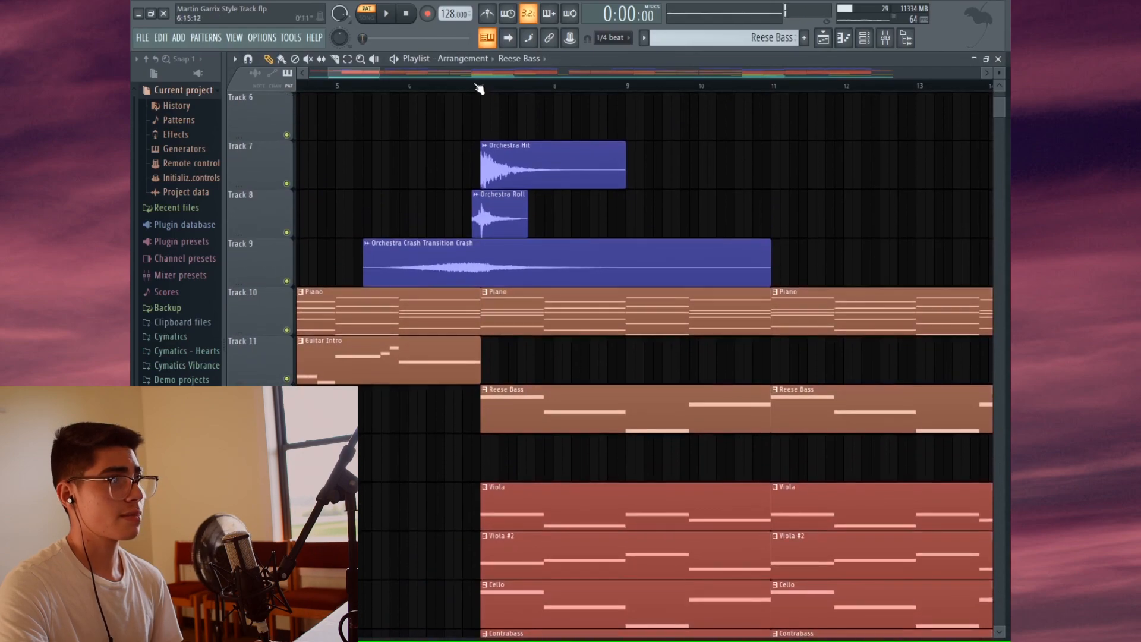
left_click(480, 89)
key("space")
scroll(553, 265, "down", 2)
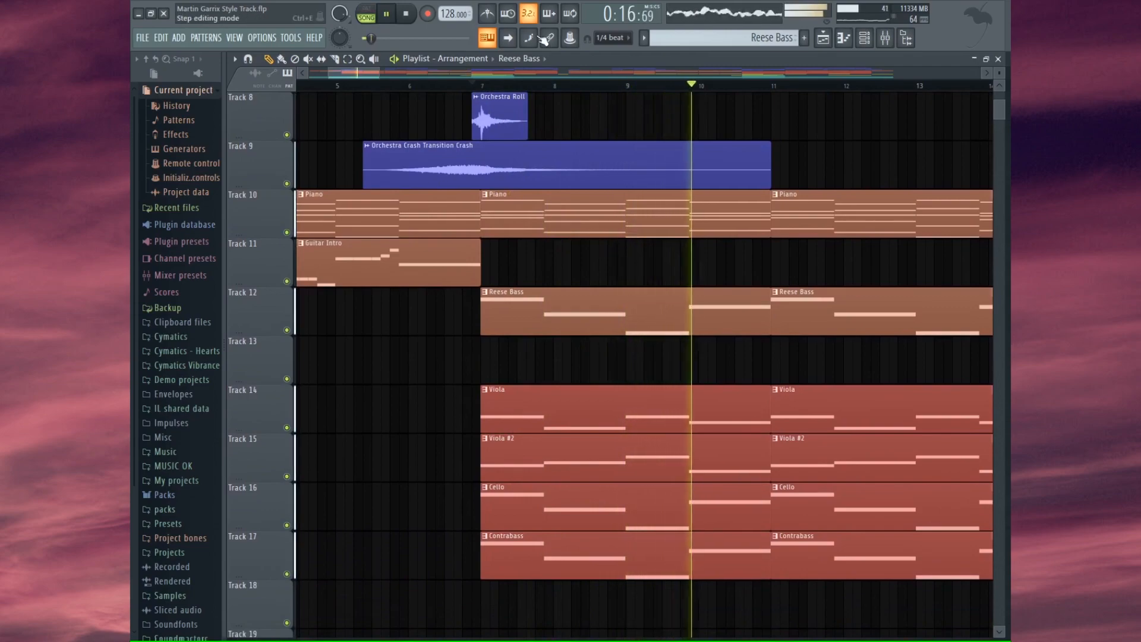
key("space")
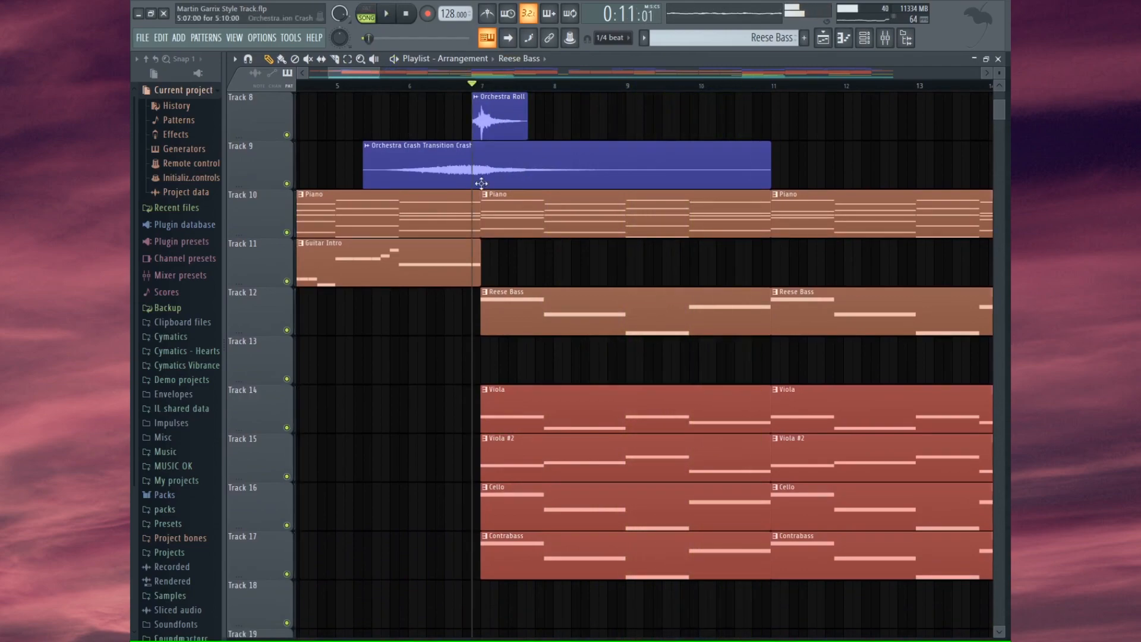
- Examine the sample settings of the Shaker Loop on track 3 and the Snap on track 2, closing both
scroll(479, 184, "up", 5)
scroll(479, 184, "down", 2)
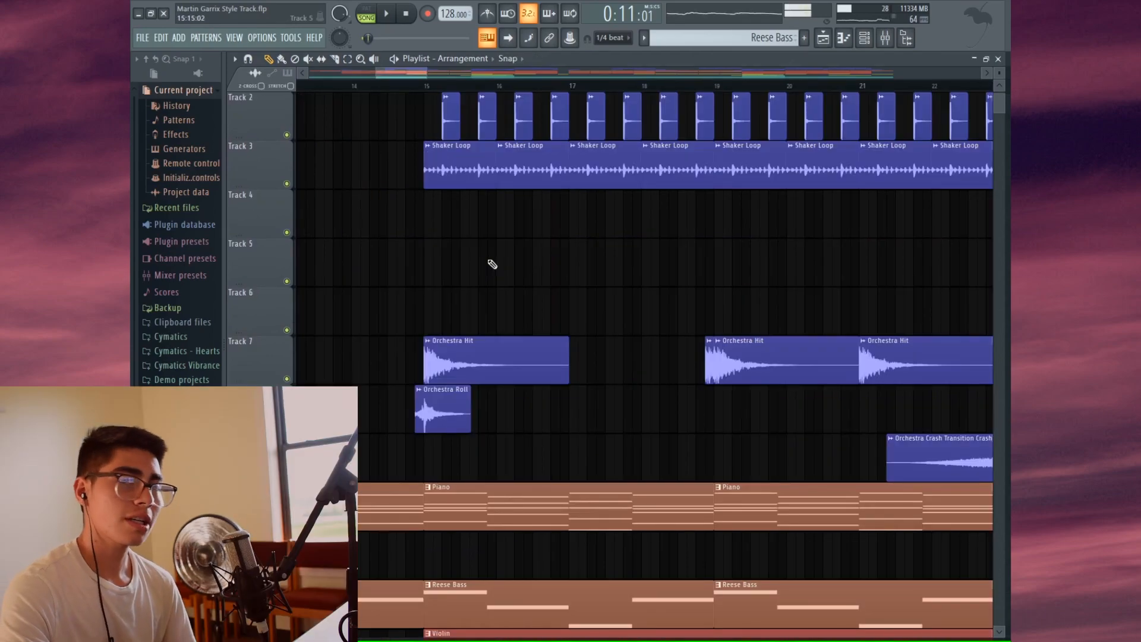
double_click(454, 160)
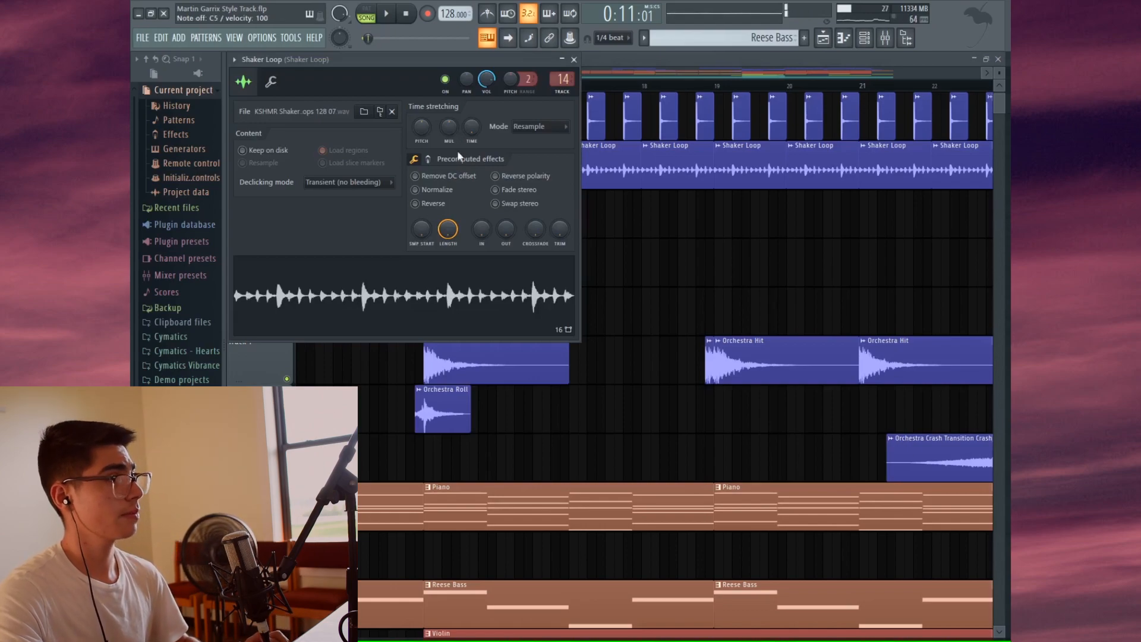
left_click(574, 60)
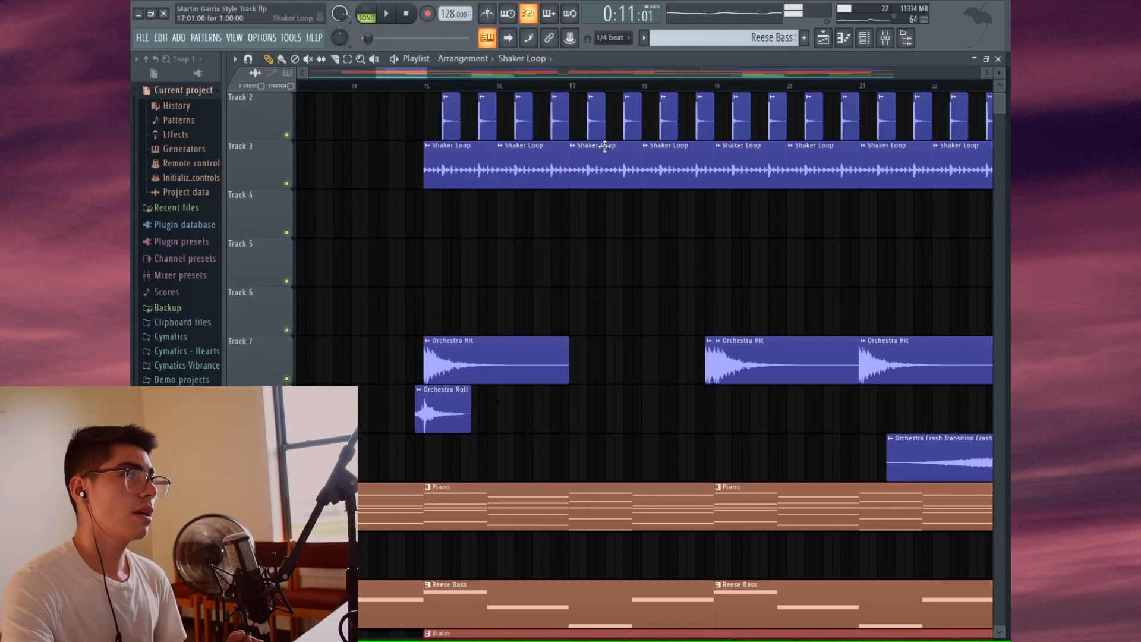
double_click(625, 114)
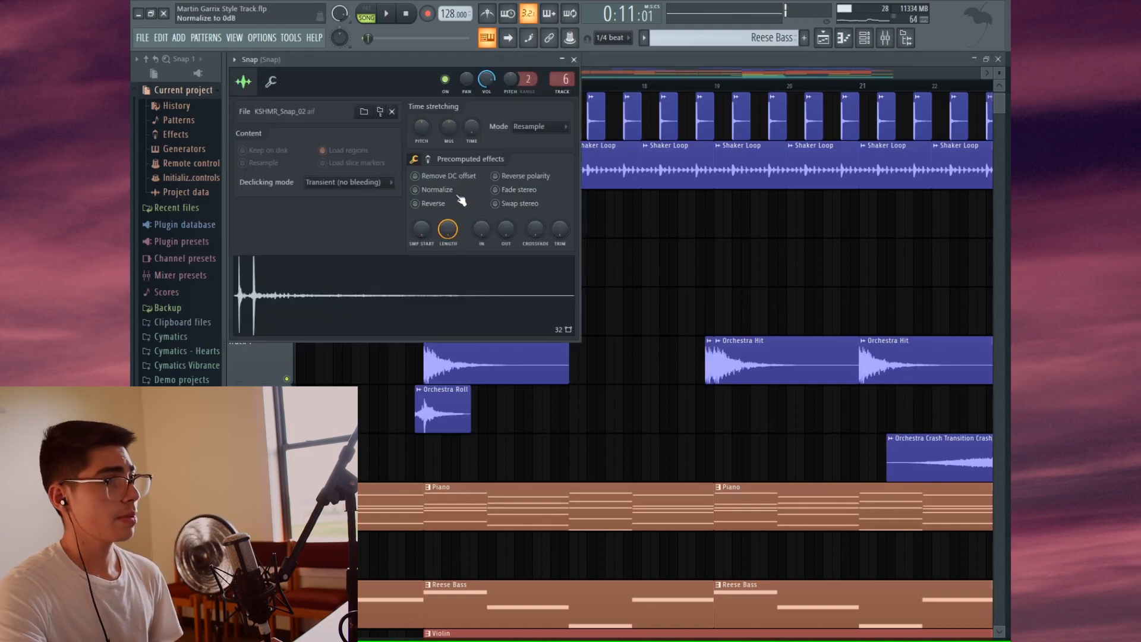
left_click(574, 60)
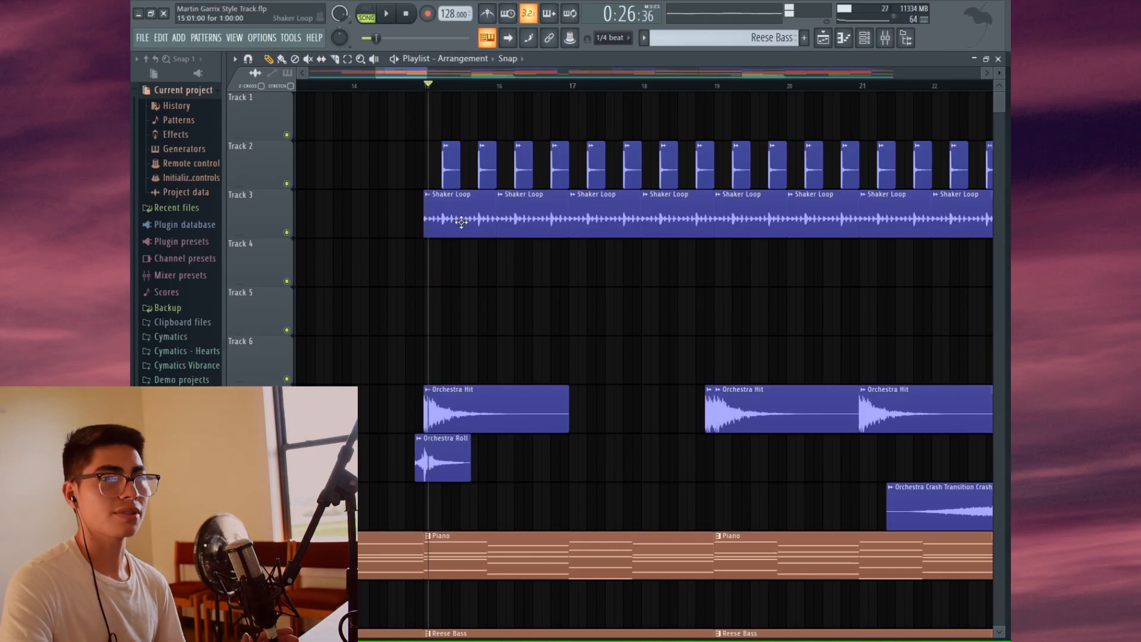
- Play the arrangement from bar 15 and turn on auto-scrolling so the playlist follows the playback
left_click(425, 84)
key("space")
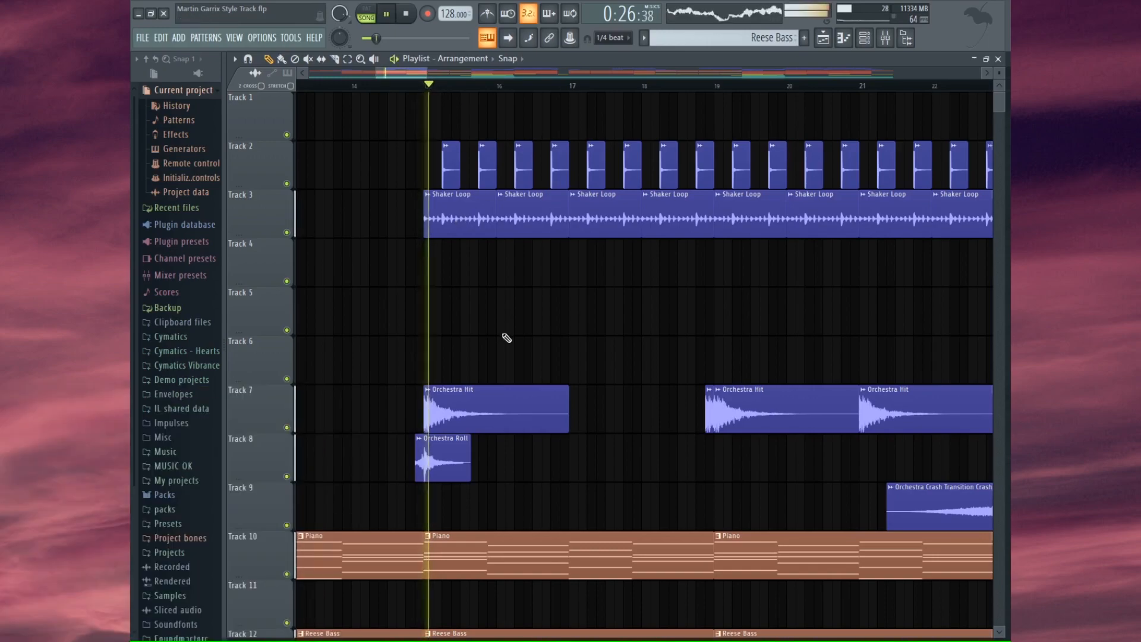
scroll(508, 338, "down", 2)
scroll(515, 326, "down", 1)
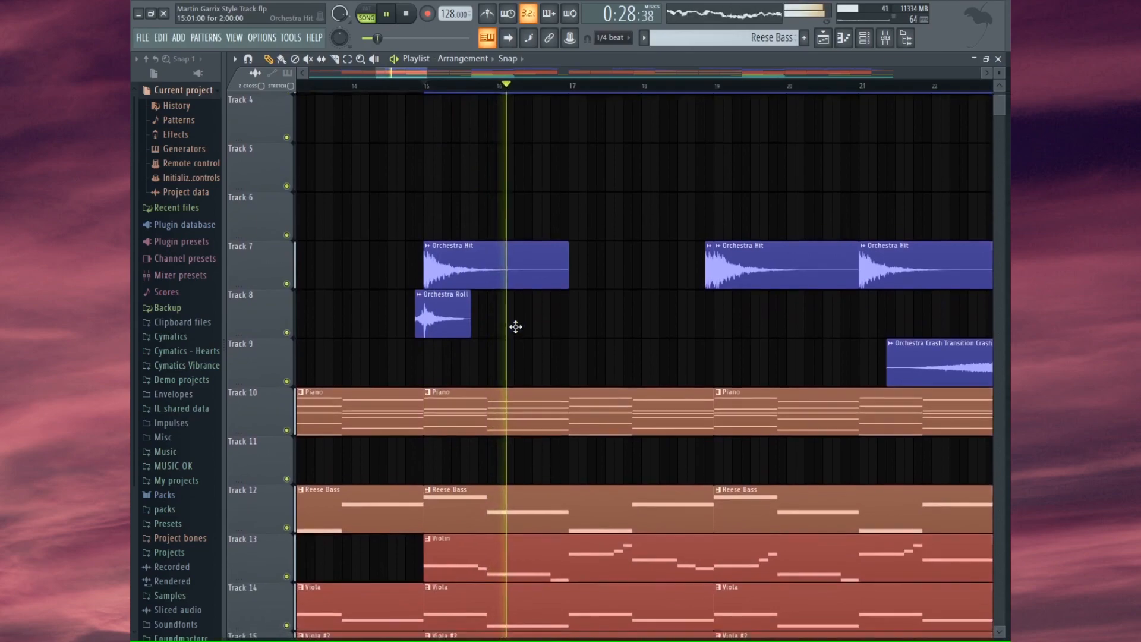
scroll(516, 326, "up", 1)
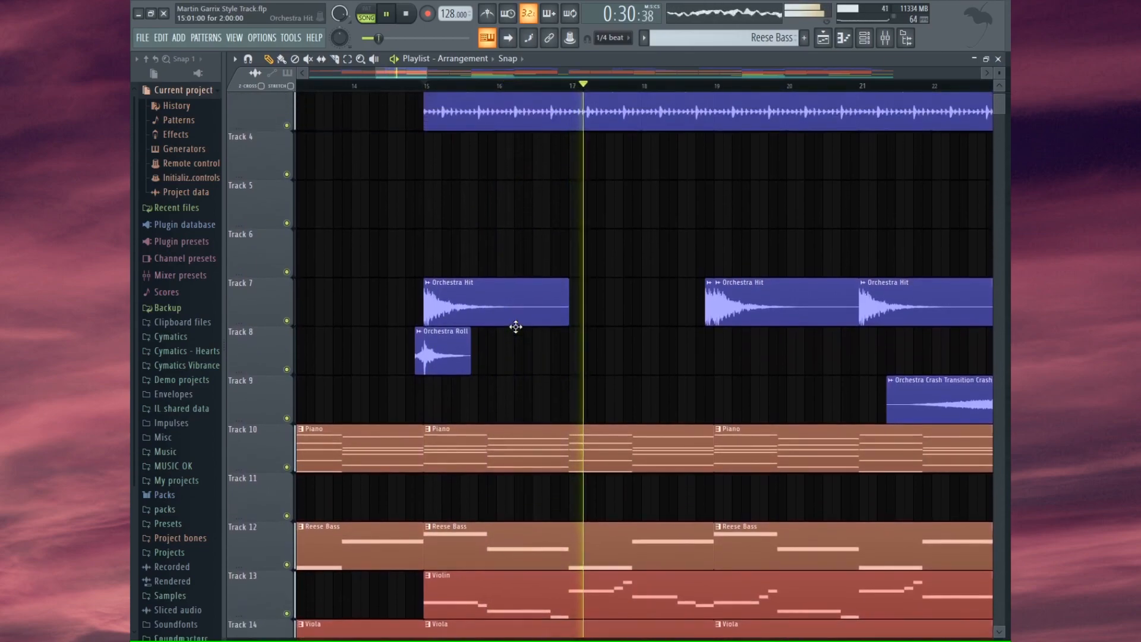
scroll(515, 327, "down", 1)
scroll(515, 327, "up", 2)
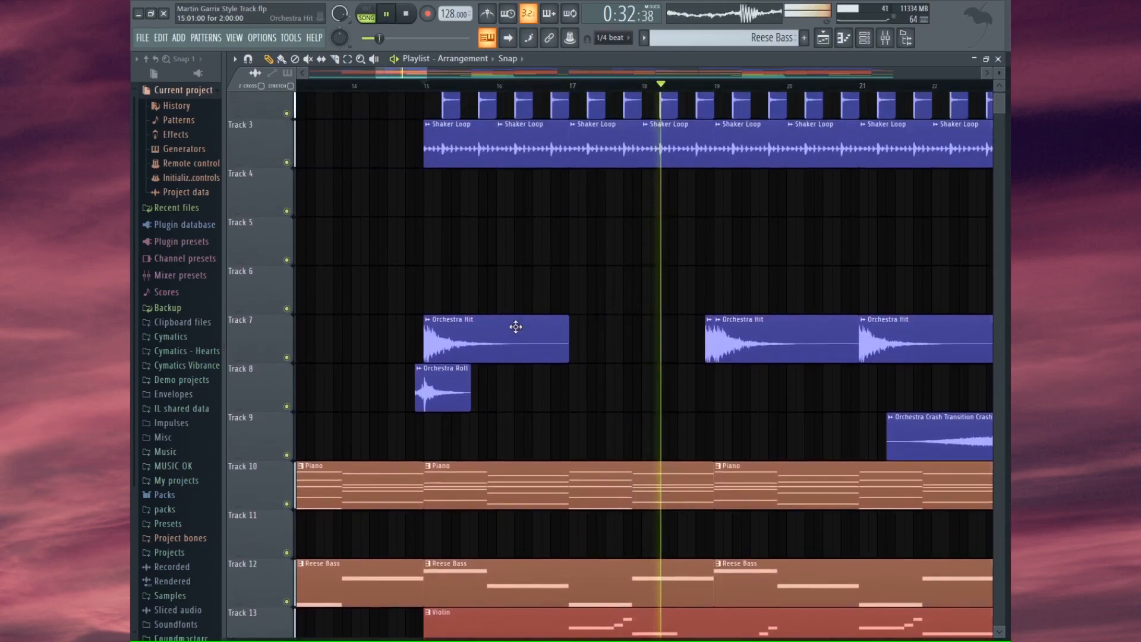
left_click(508, 38)
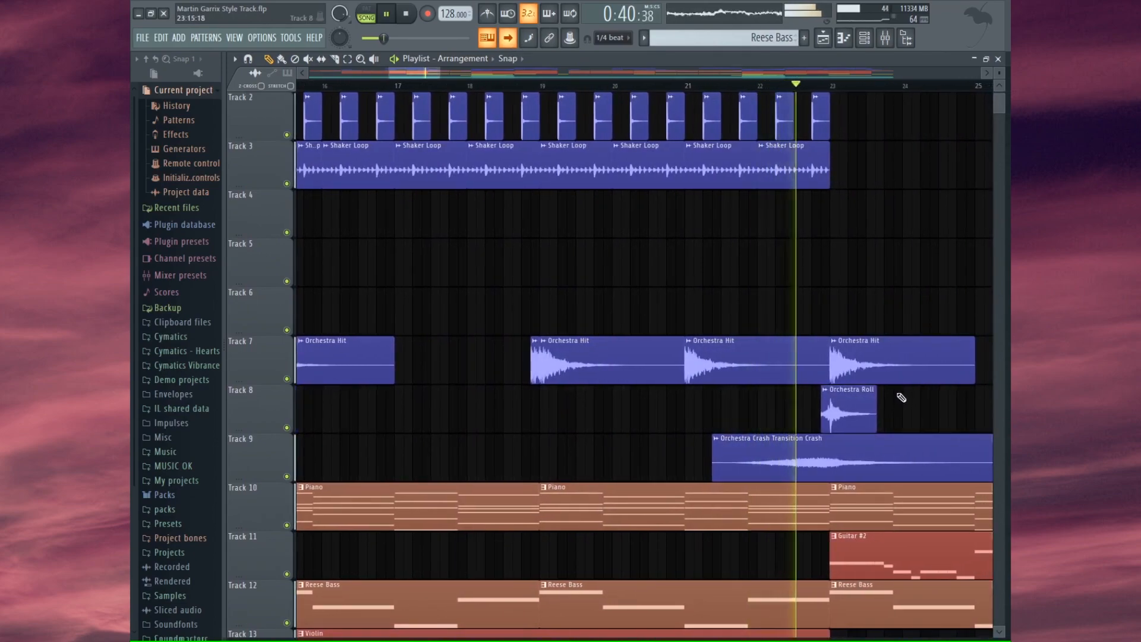
key("space")
- Examine the Pad clip's chords at bar 23 in the piano roll along with its instrument, and return to the playlist
left_click_drag(397, 73, 430, 79)
scroll(696, 291, "up", 1)
scroll(702, 273, "down", 10)
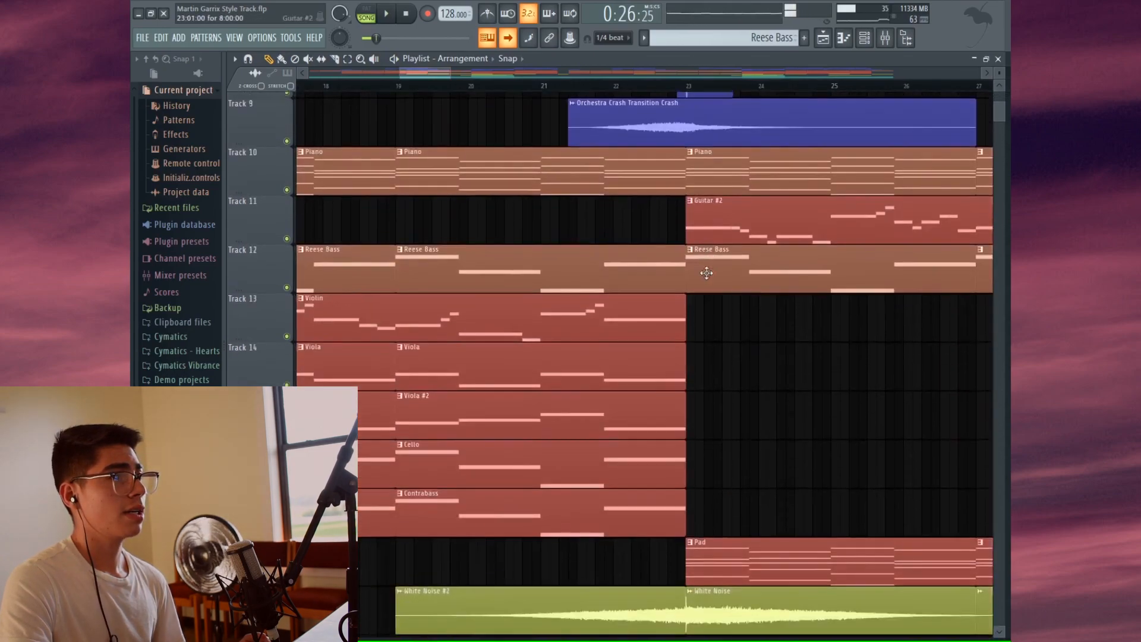
scroll(716, 265, "up", 3)
scroll(722, 248, "up", 3)
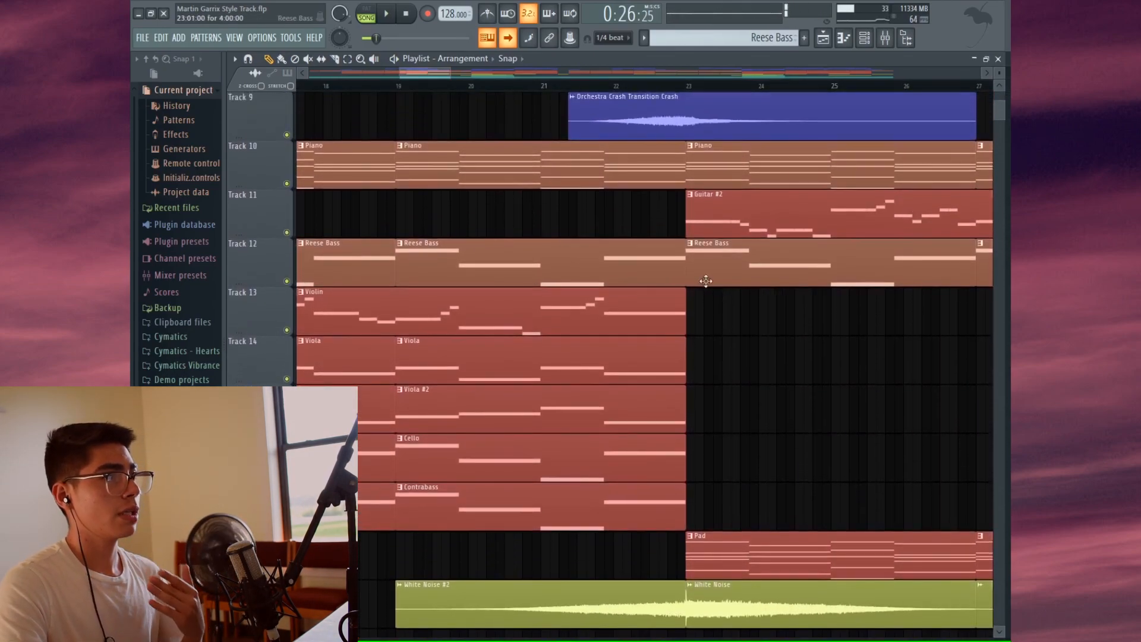
double_click(732, 559)
right_click(621, 296, "ctrl")
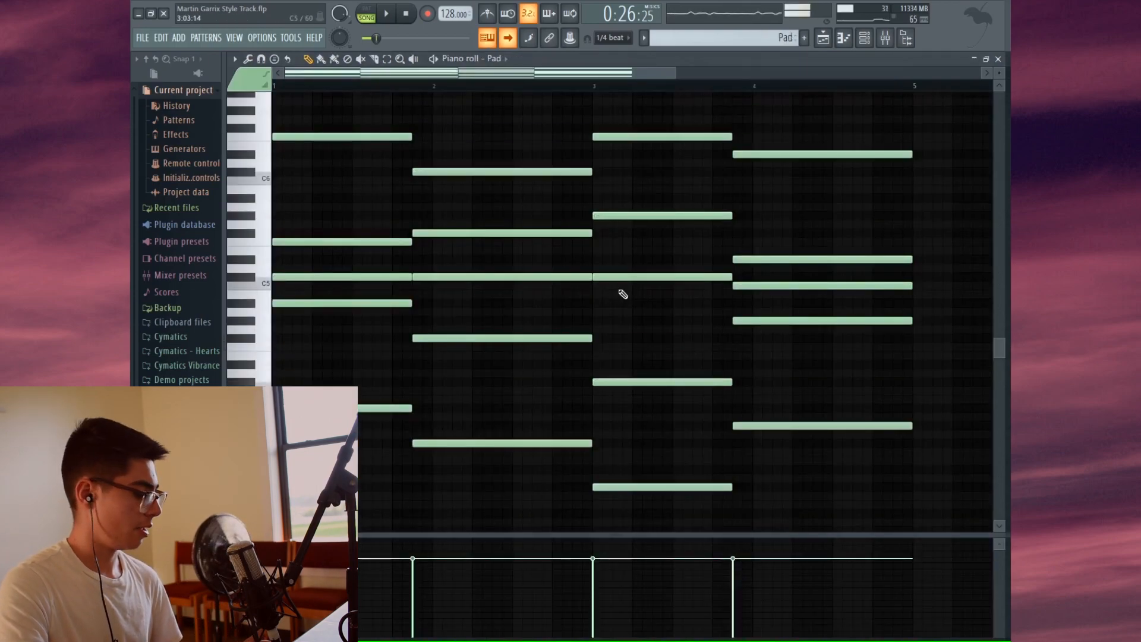
key("F6")
left_click(320, 353)
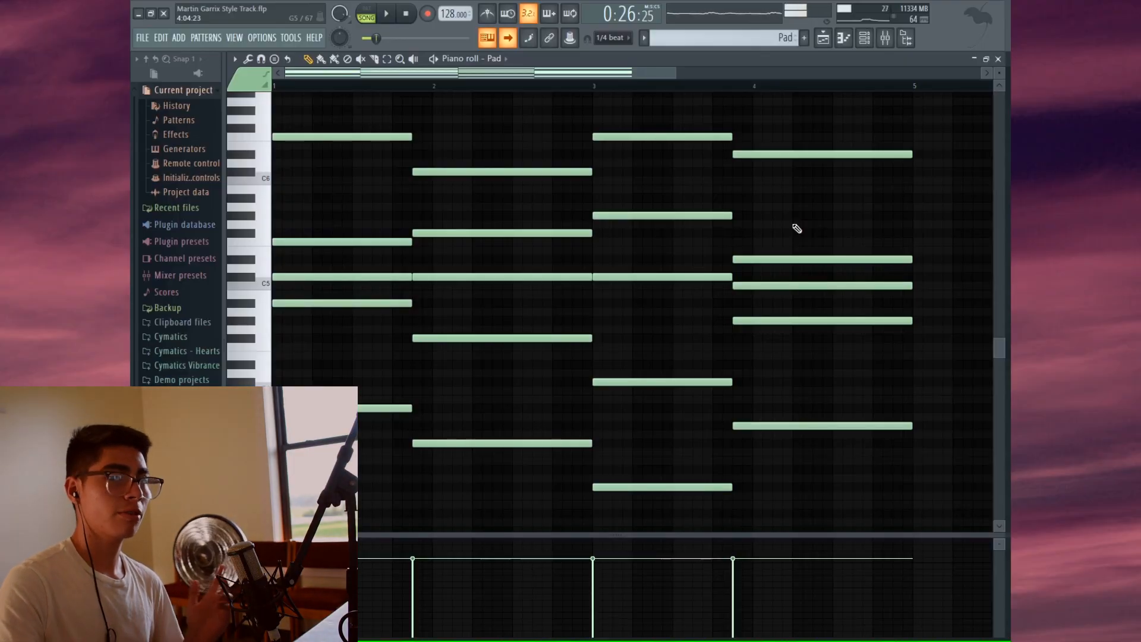
left_click(1001, 58)
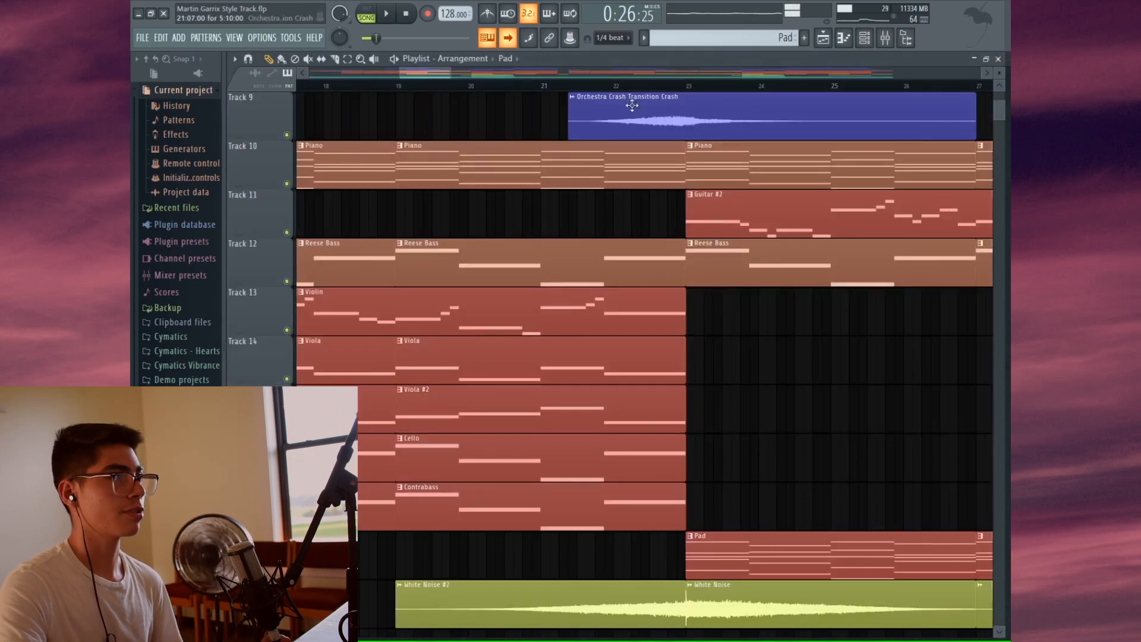
- Listen to the Guitar #2 and Pad section from just before bar 23 up to about bar 30
scroll(427, 97, "right", 4)
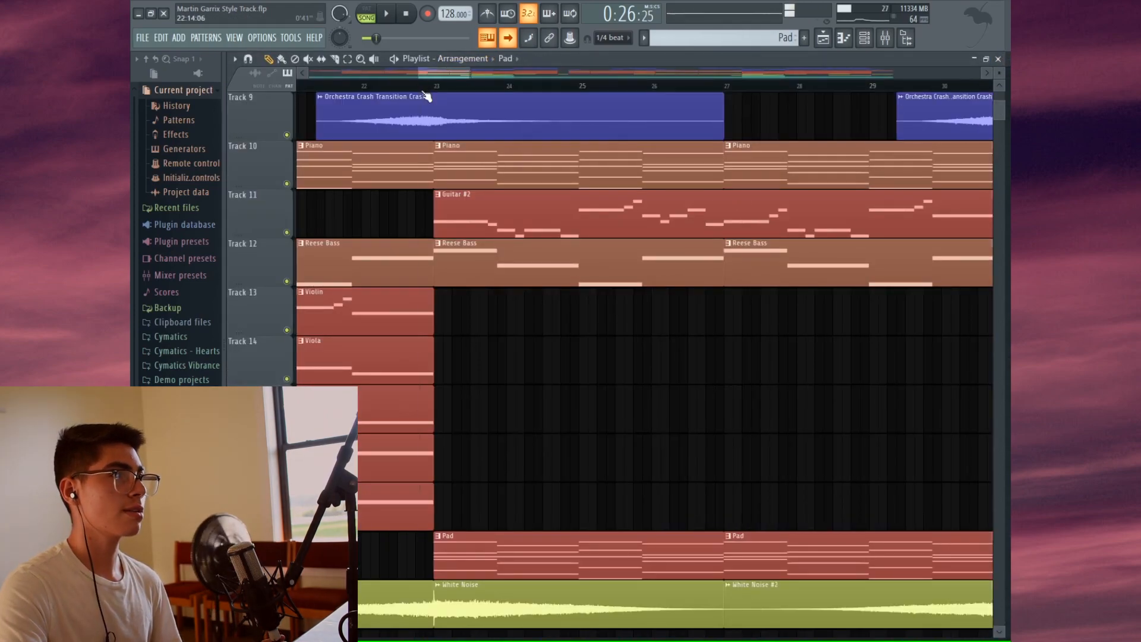
left_click(423, 90)
key("space")
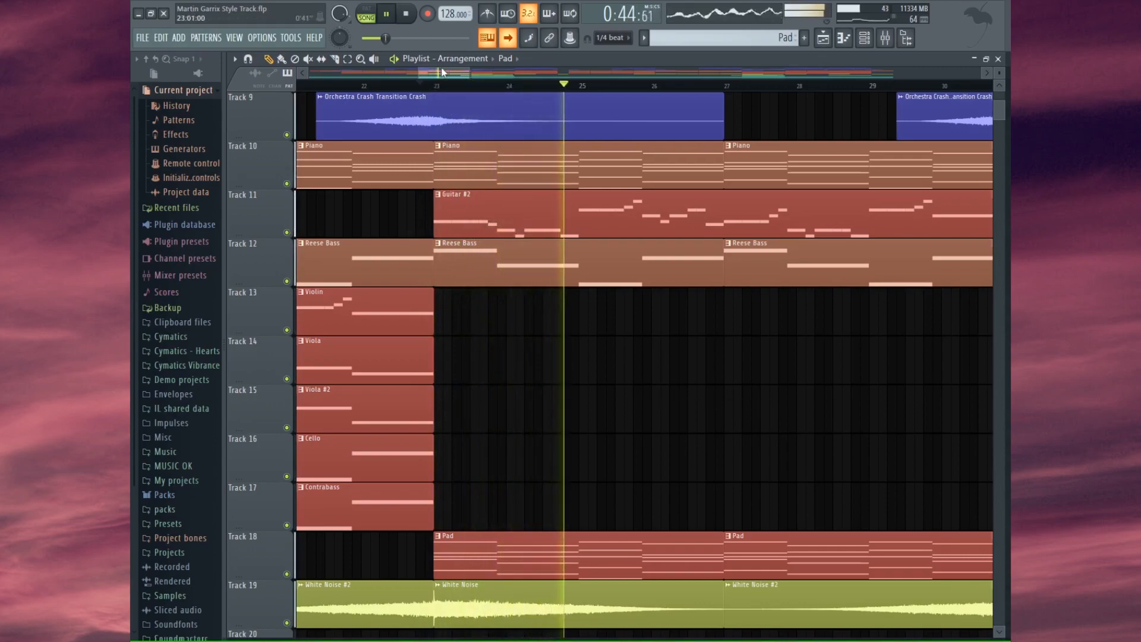
left_click_drag(451, 72, 466, 77)
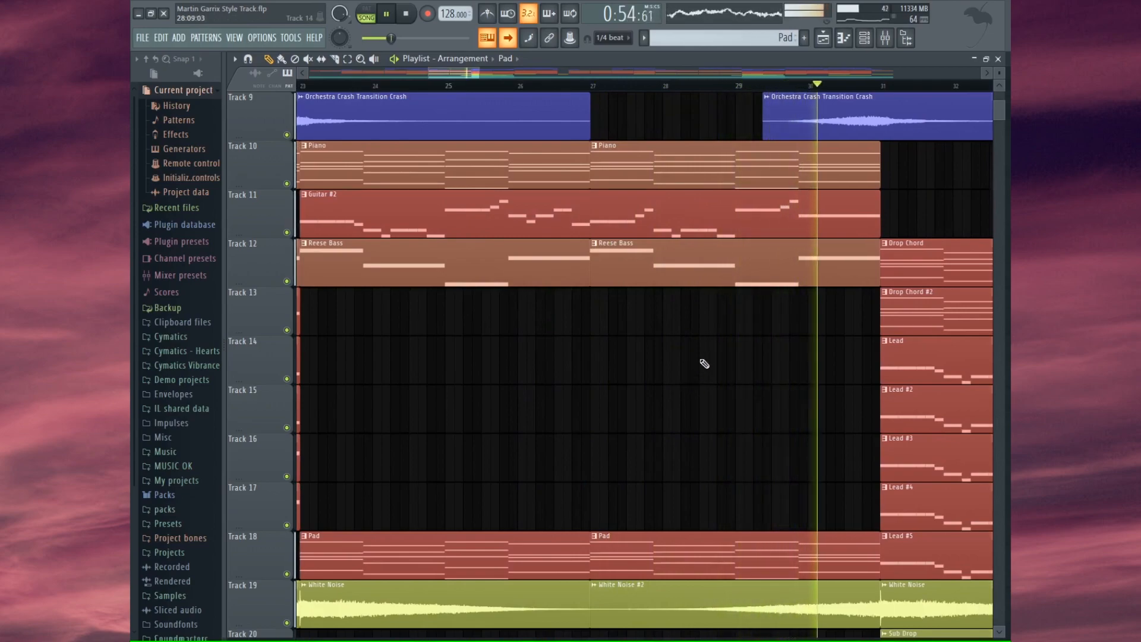
key("space")
- Examine the Guitar and Piano Filter Cutoff automation clips on tracks 28 and 29 between bars 23 and 31
scroll(704, 357, "down", 5)
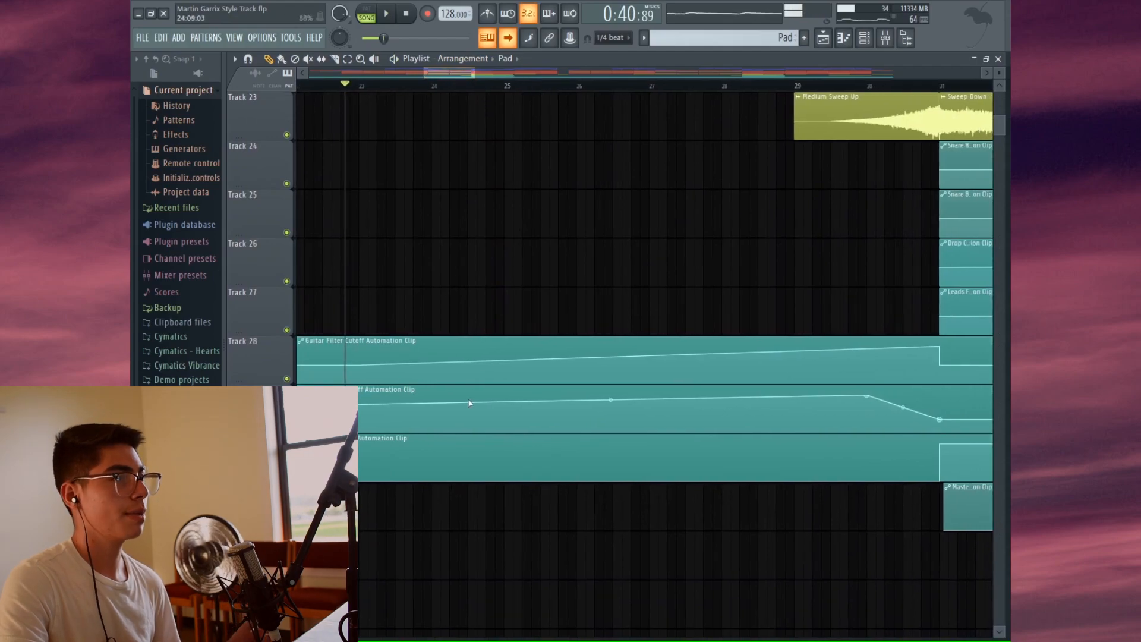
scroll(470, 395, "up", 1)
scroll(763, 326, "down", 1)
scroll(678, 337, "up", 1)
scroll(681, 339, "up", 5)
scroll(684, 327, "down", 5)
scroll(675, 319, "up", 2)
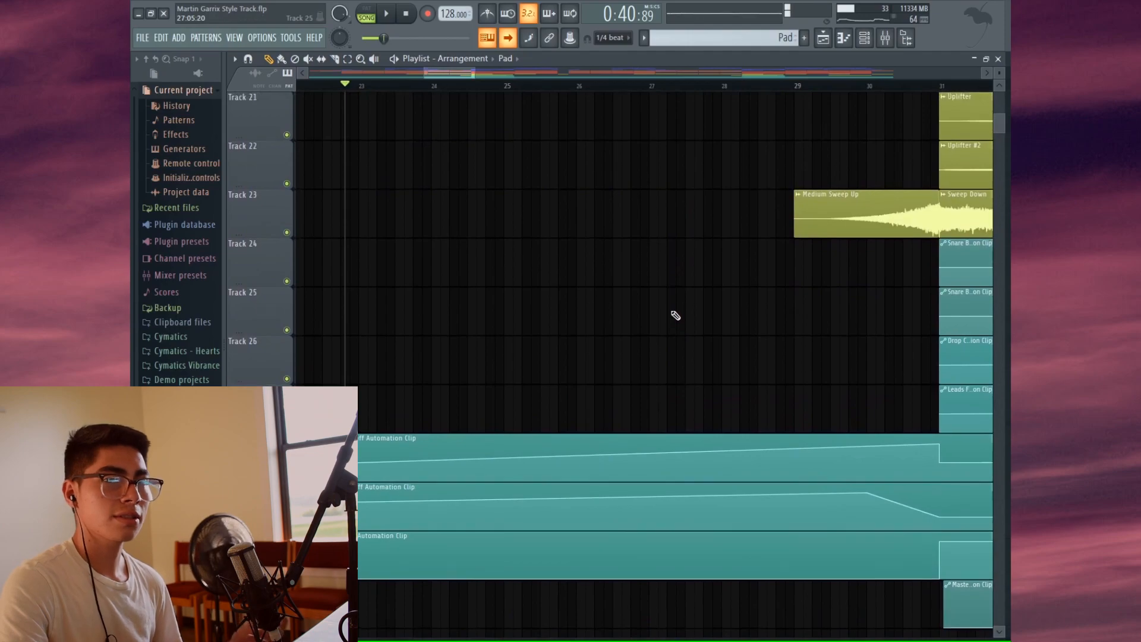
scroll(675, 316, "up", 3)
scroll(675, 315, "down", 5)
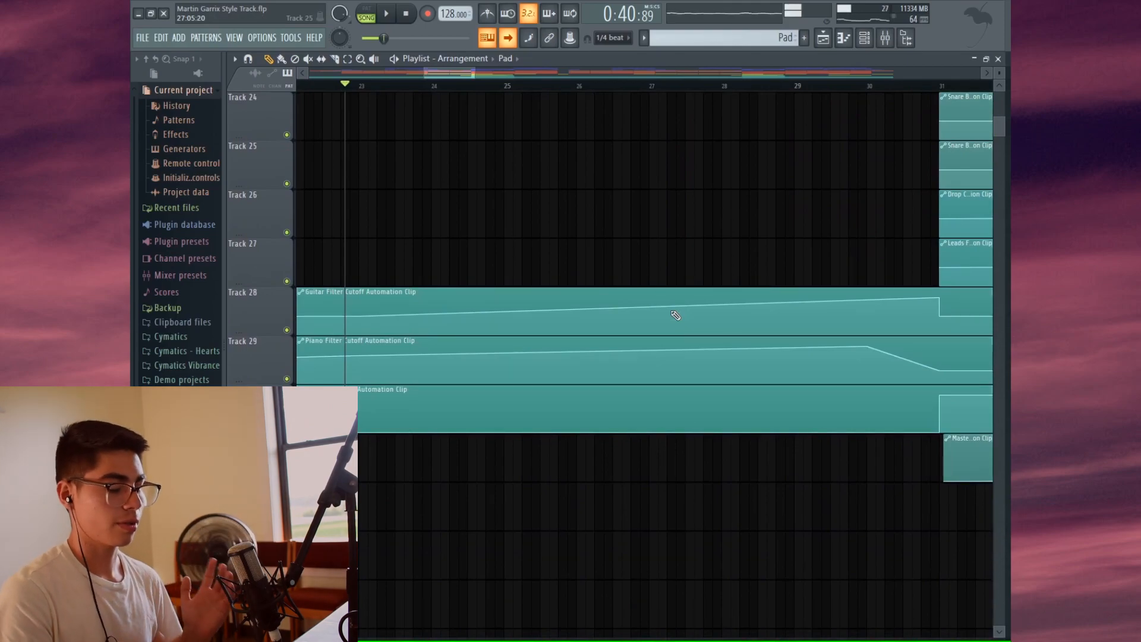
scroll(673, 316, "up", 7)
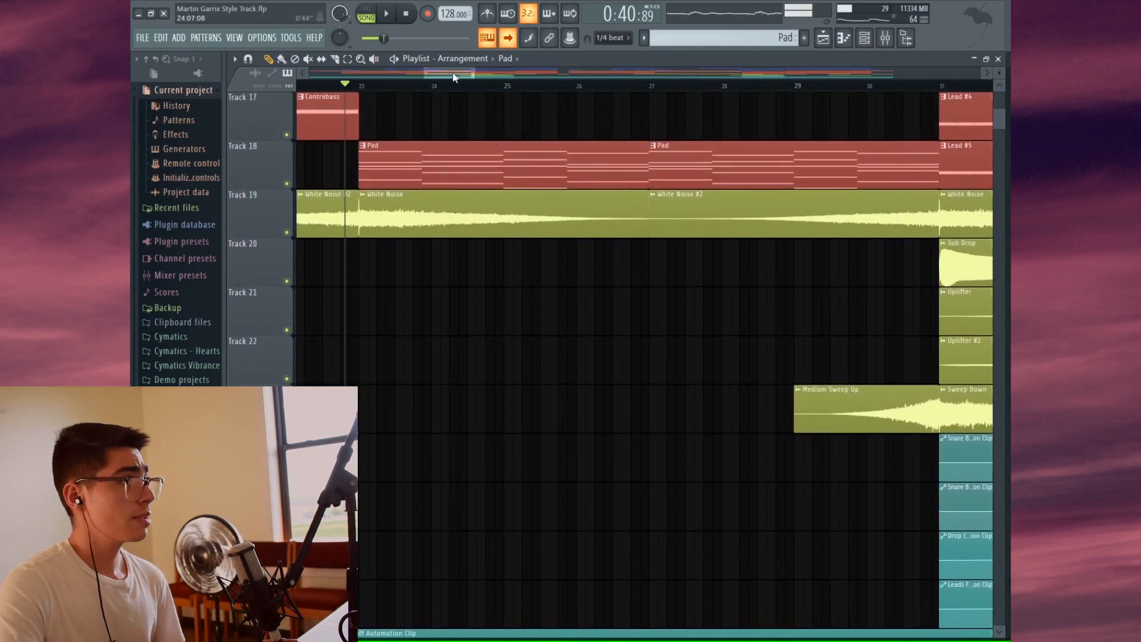
- Examine the tracks around bar 31 and listen to the transition from bar 30 into the build with its drums and leads
left_click_drag(454, 76, 486, 78)
scroll(475, 281, "up", 5)
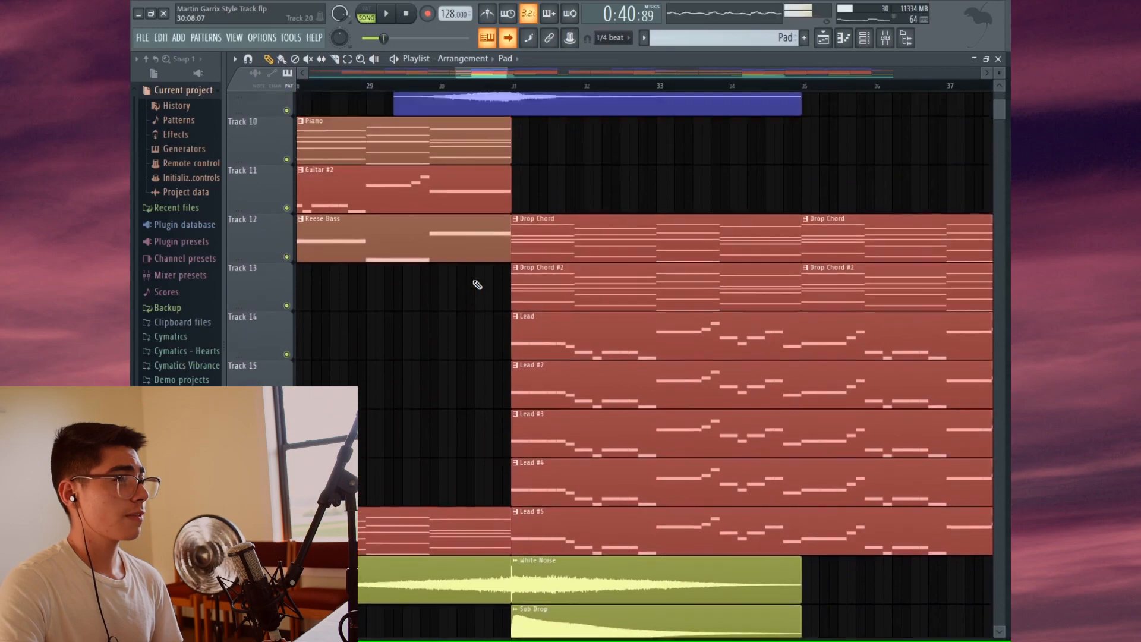
scroll(488, 285, "down", 2)
scroll(488, 285, "up", 1)
scroll(488, 285, "down", 1)
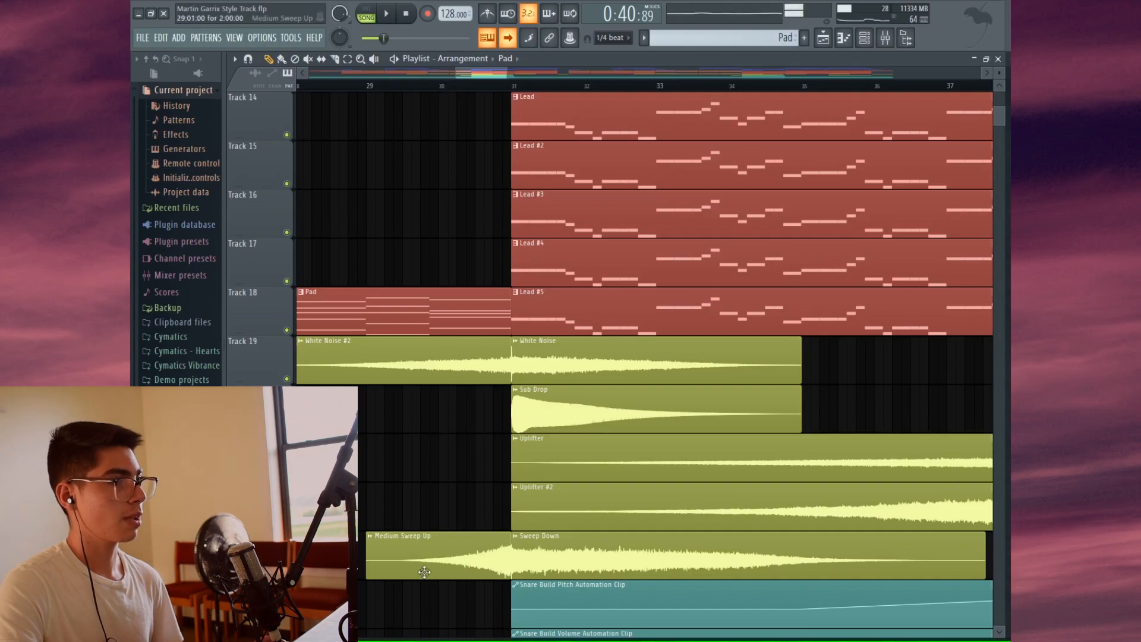
left_click(443, 89)
key("space")
scroll(832, 406, "up", 3)
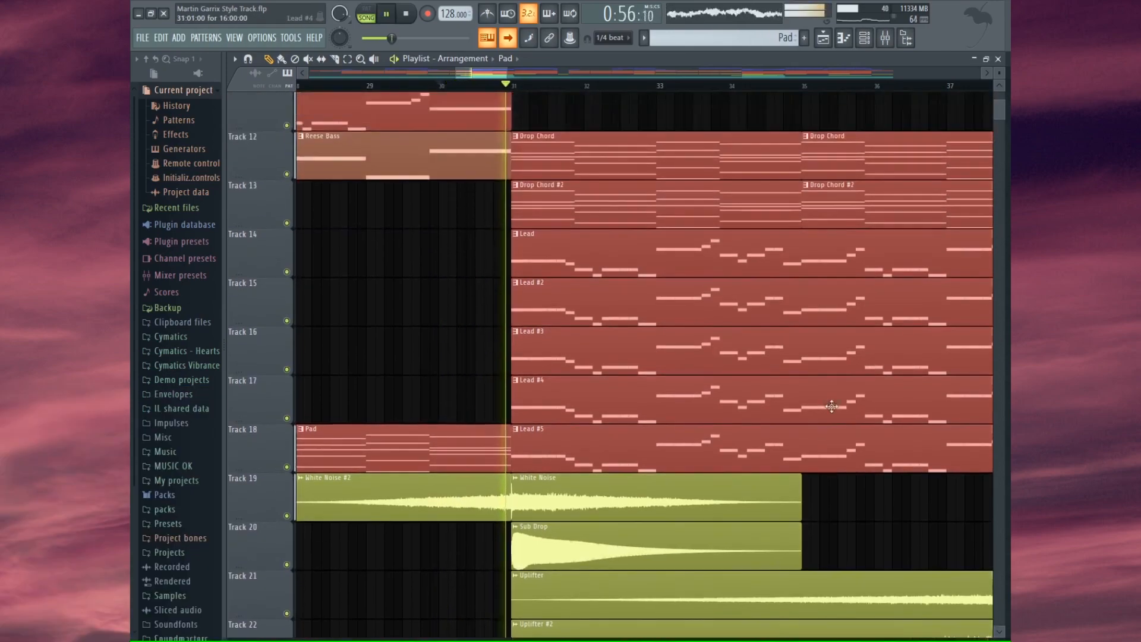
scroll(832, 407, "up", 8)
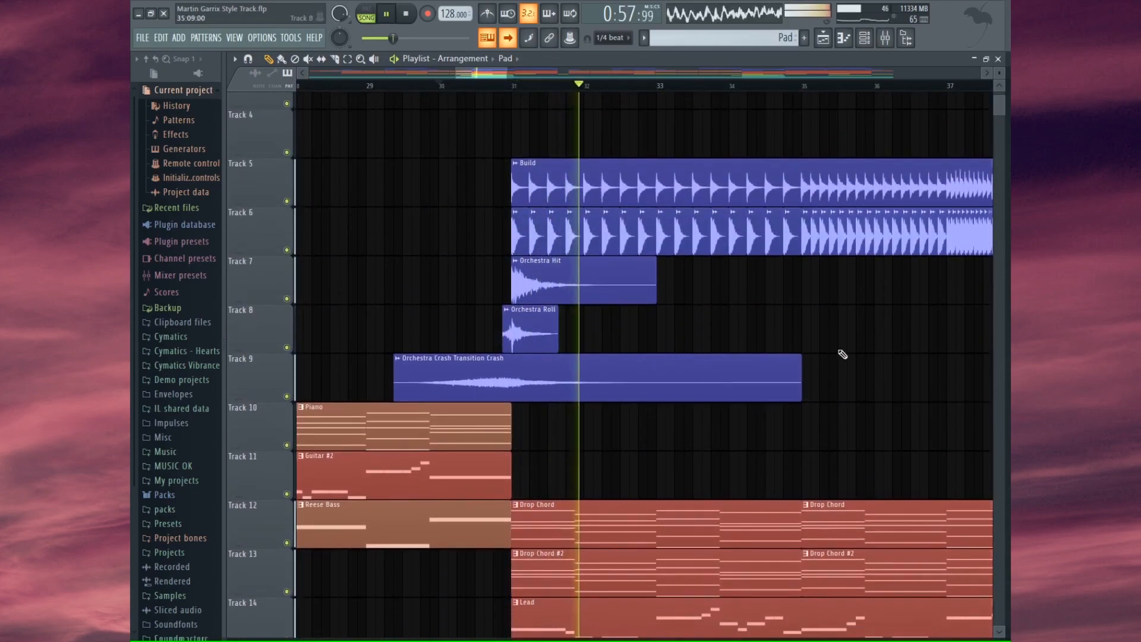
left_click_drag(488, 76, 501, 79)
scroll(559, 262, "down", 1)
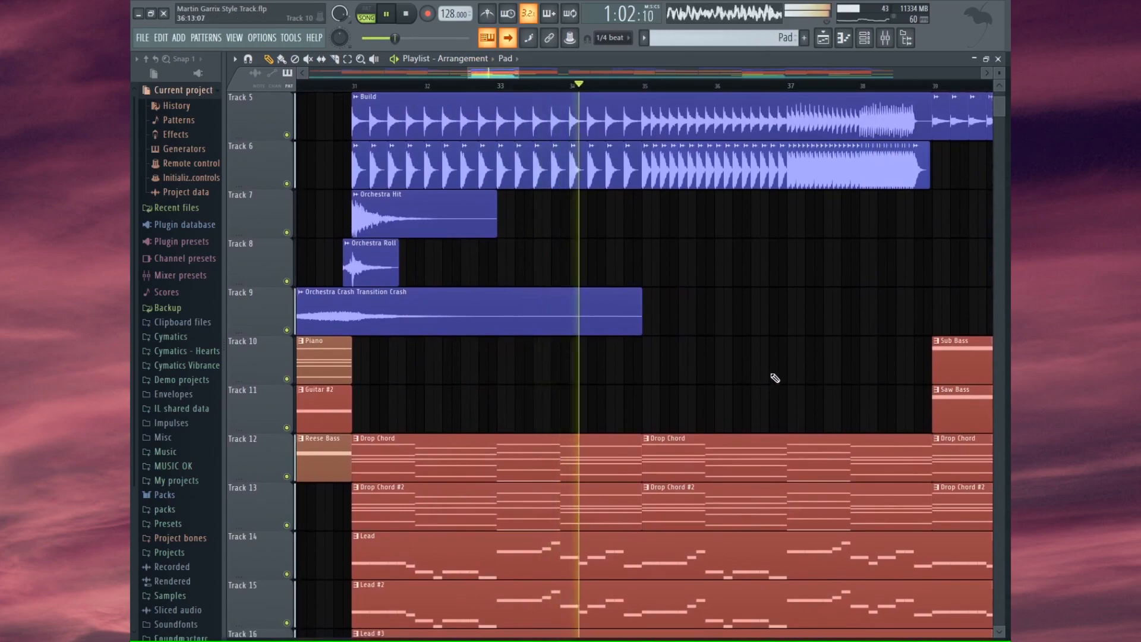
key("space")
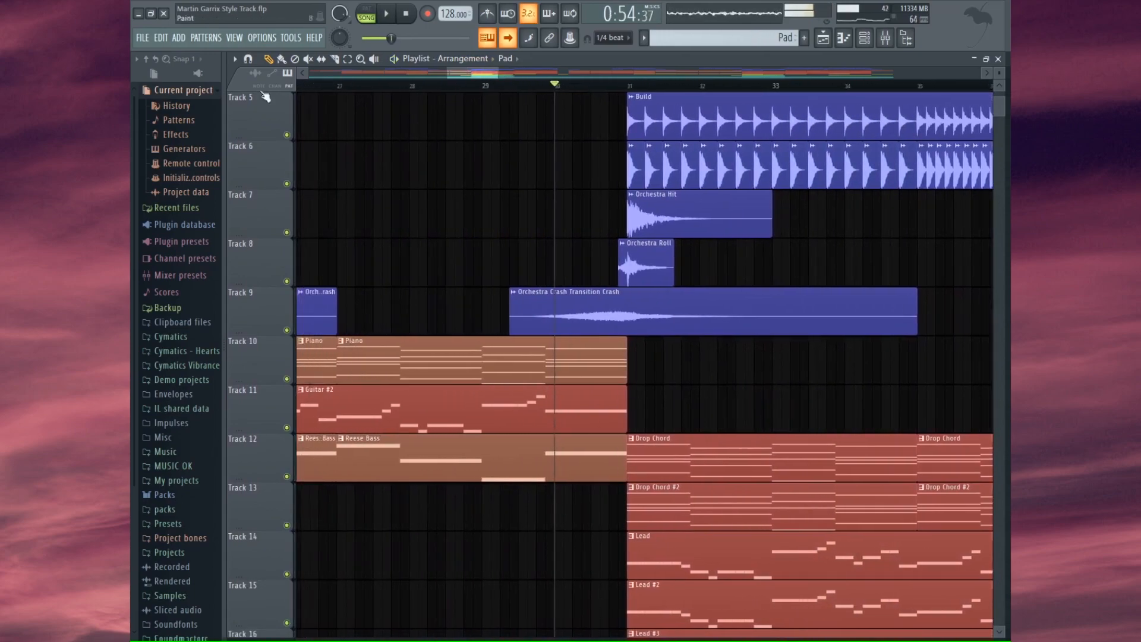
- Examine the sample settings of the Build clip on track 5, close them and reset playback to the song's start
left_click(498, 85)
mouse_move(482, 75)
left_mouse_down()
mouse_move(511, 77)
mouse_move(500, 78)
left_mouse_up()
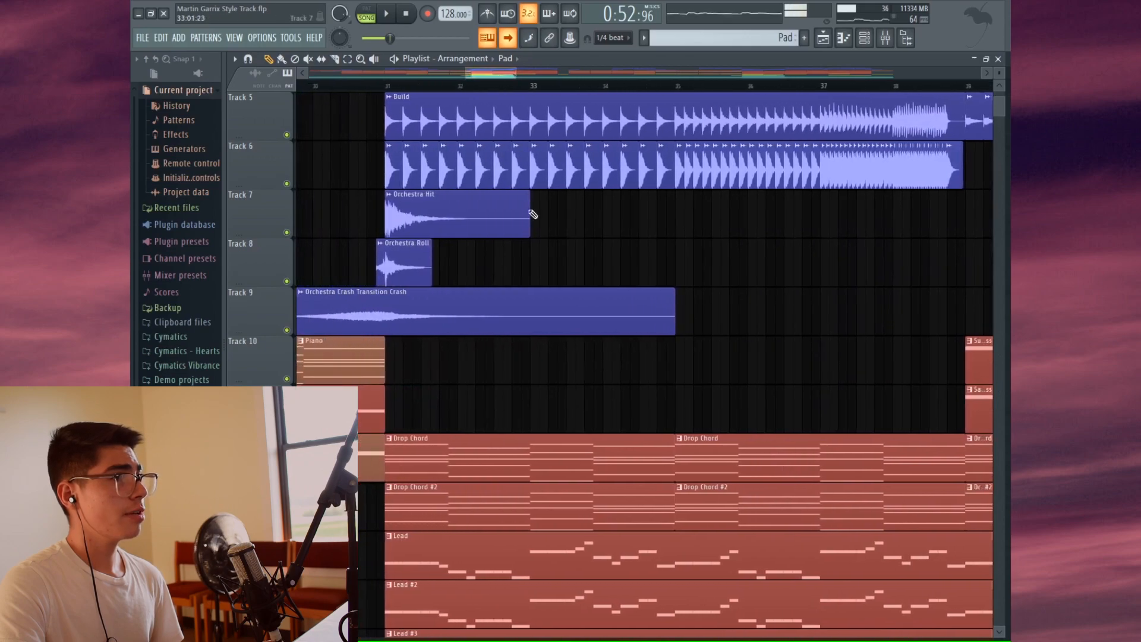
double_click(485, 131)
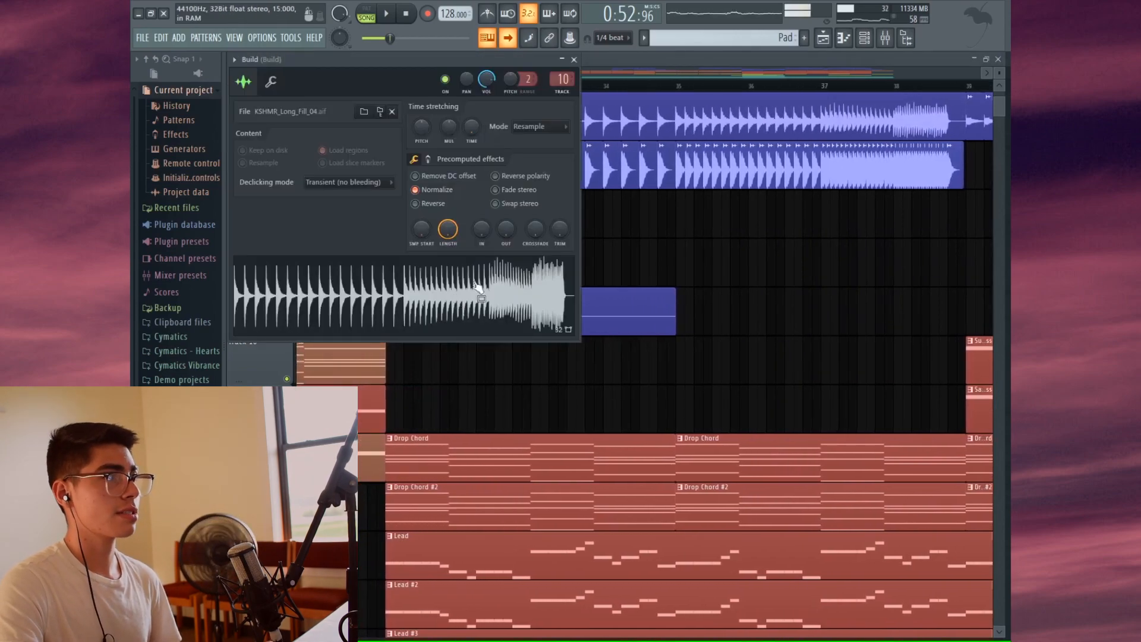
left_click(574, 59)
left_click(406, 14)
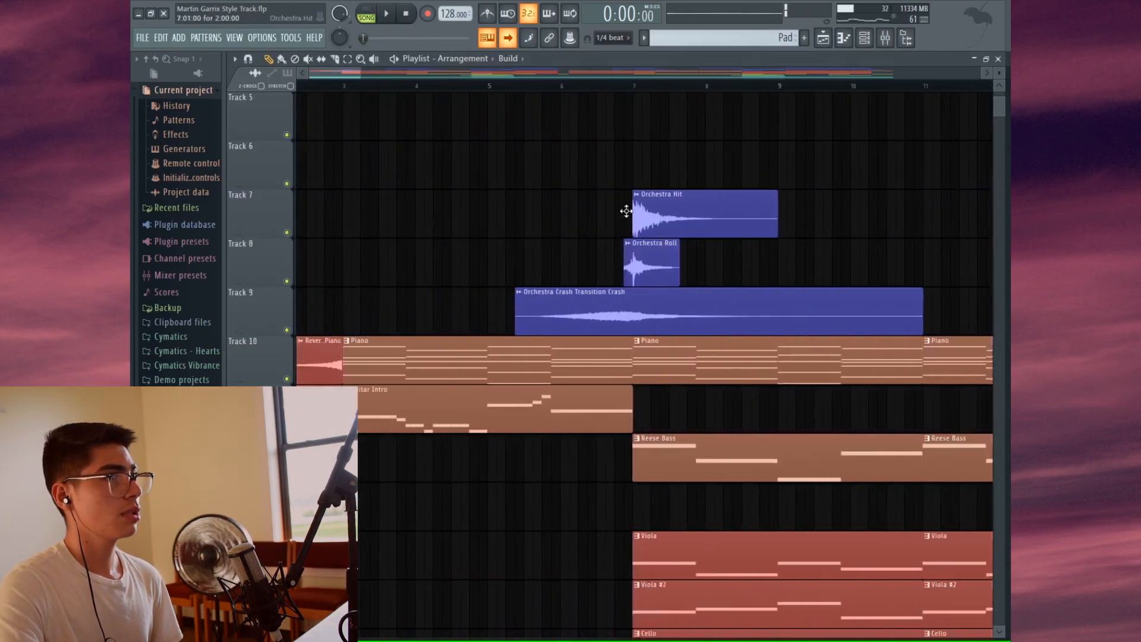
- Examine the sample settings of the Snare Build clip on track 6 and close them
left_click_drag(351, 75, 500, 102)
double_click(774, 178)
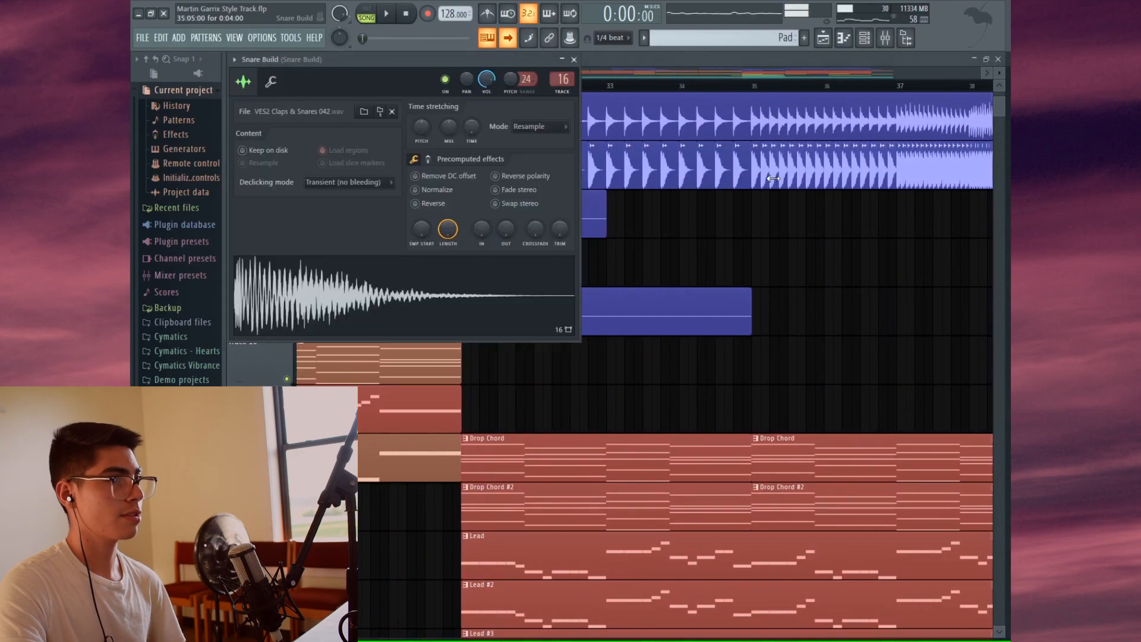
left_click(574, 59)
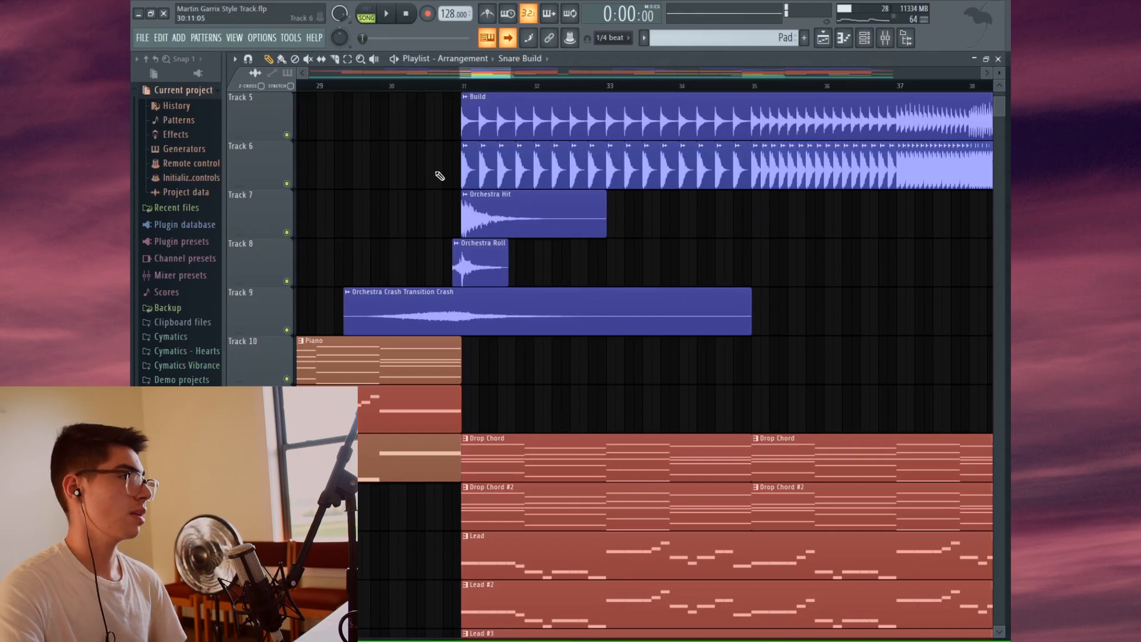
- Solo the Build and Snare Build tracks 5 and 6 and listen to them from just before bar 31
left_click(287, 184, "ctrl")
left_click(288, 135)
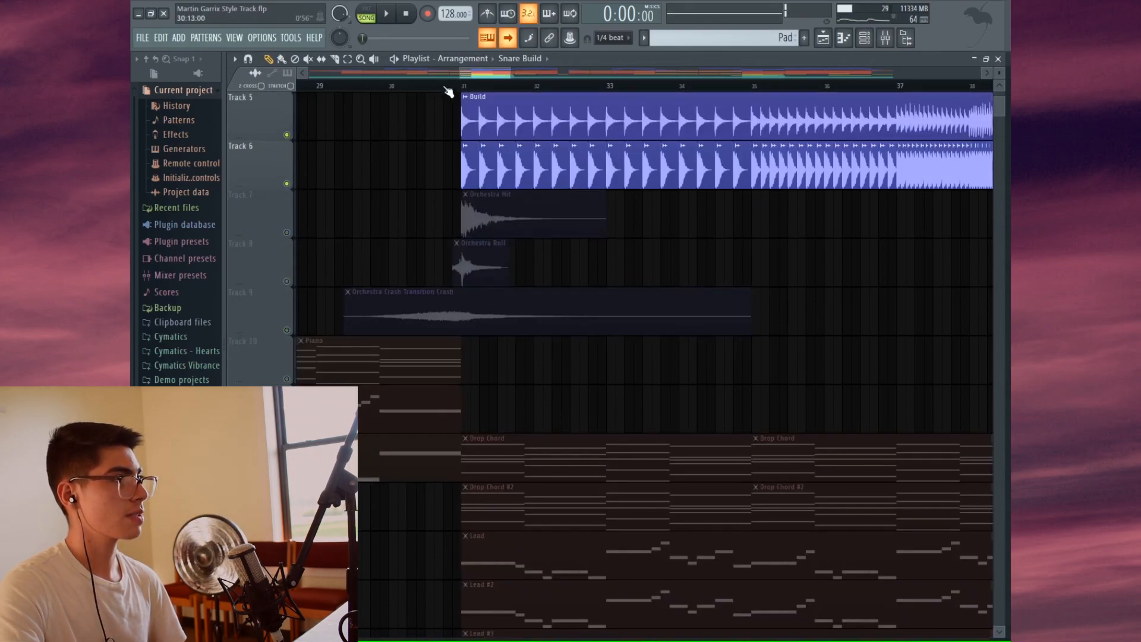
key("space")
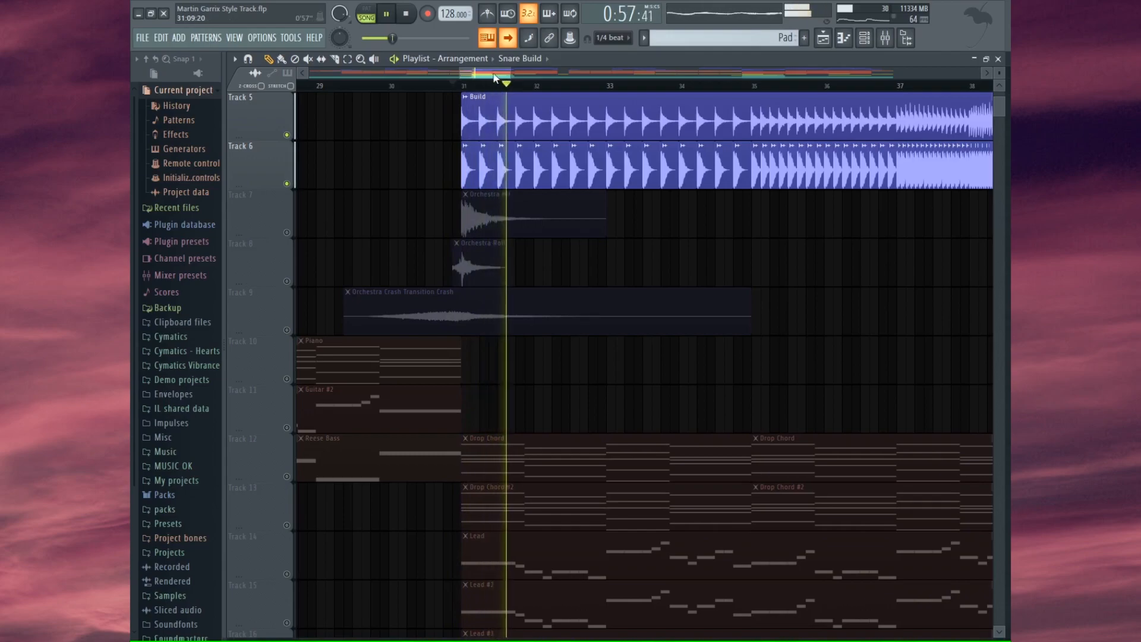
left_click_drag(498, 74, 504, 76)
scroll(671, 231, "down", 3)
scroll(671, 223, "up", 2)
scroll(674, 226, "up", 1)
key("space")
- Unmute the Snare Build Pitch and Snare Build Volume automation clips on tracks 24 and 25
scroll(668, 214, "down", 8)
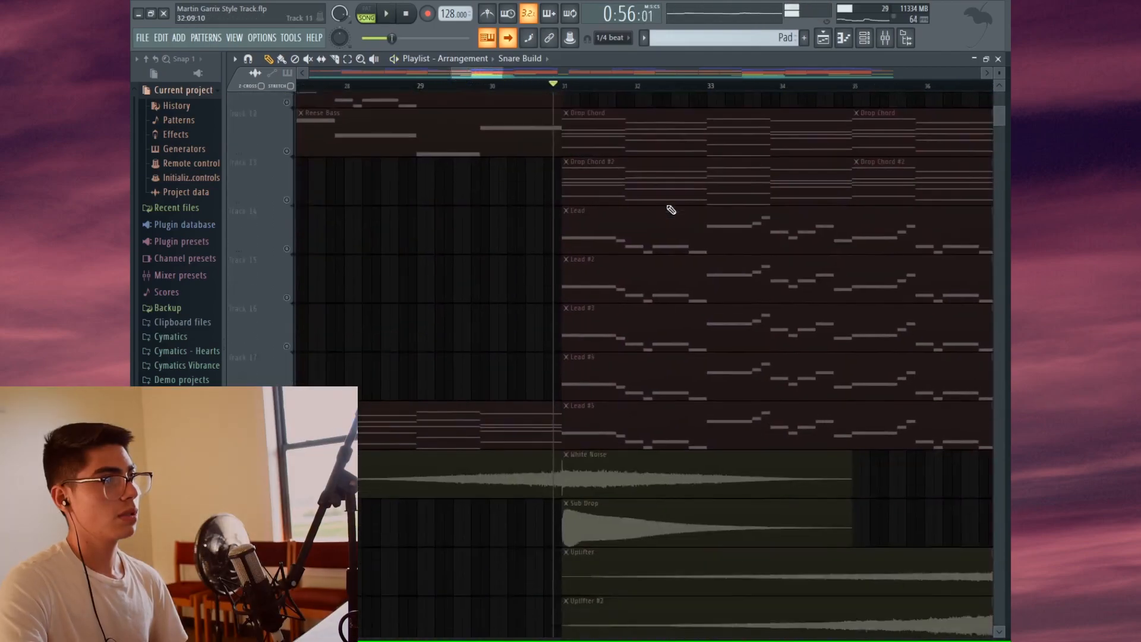
scroll(639, 237, "down", 1)
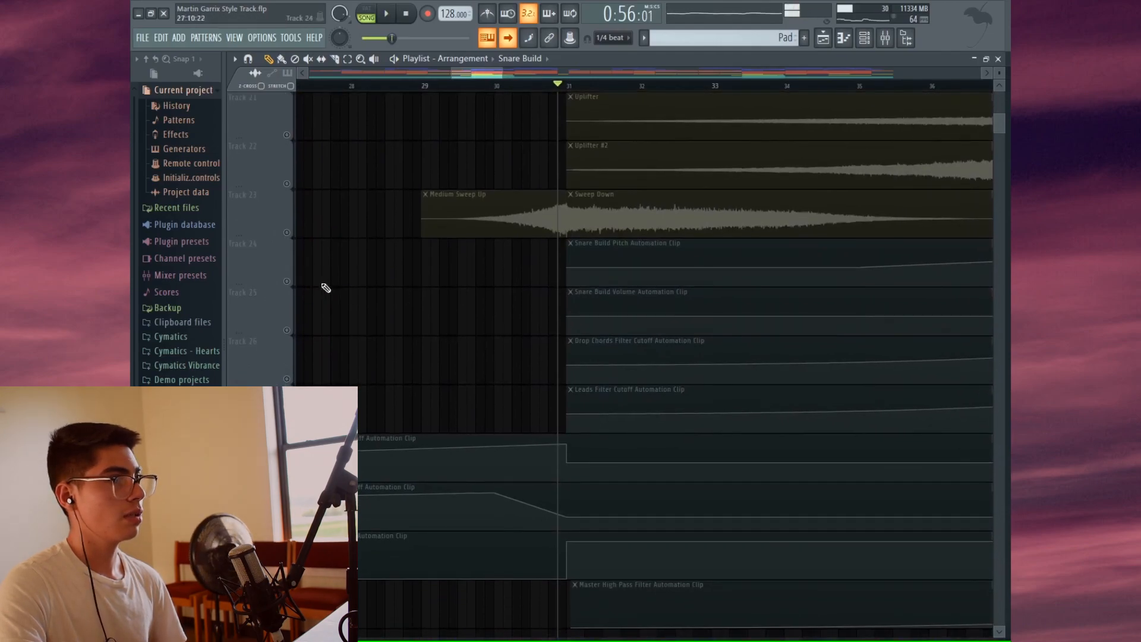
left_click_drag(286, 281, 296, 340)
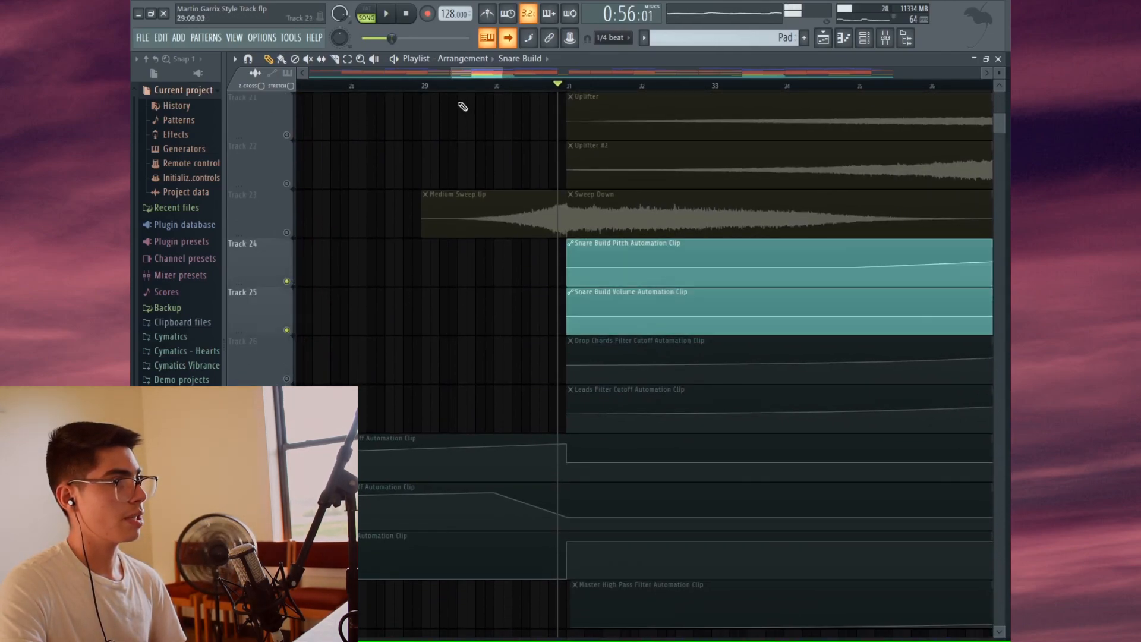
- Listen to the snare build with its pitch and volume automation from about bar 36 to past bar 38
scroll(698, 108, "right", 4)
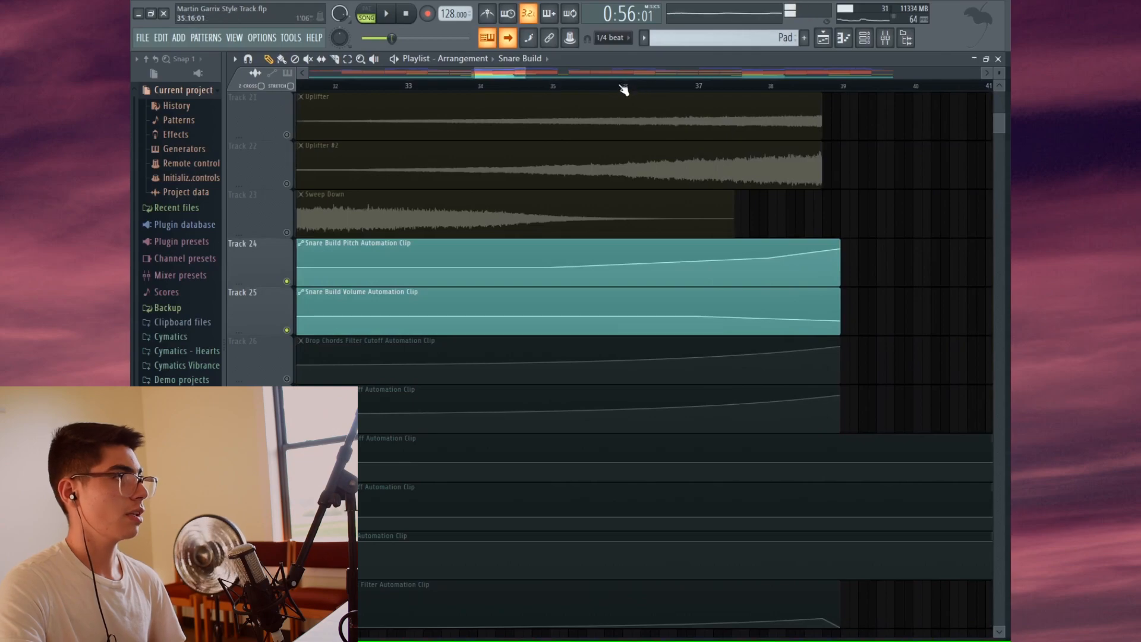
scroll(743, 243, "up", 4)
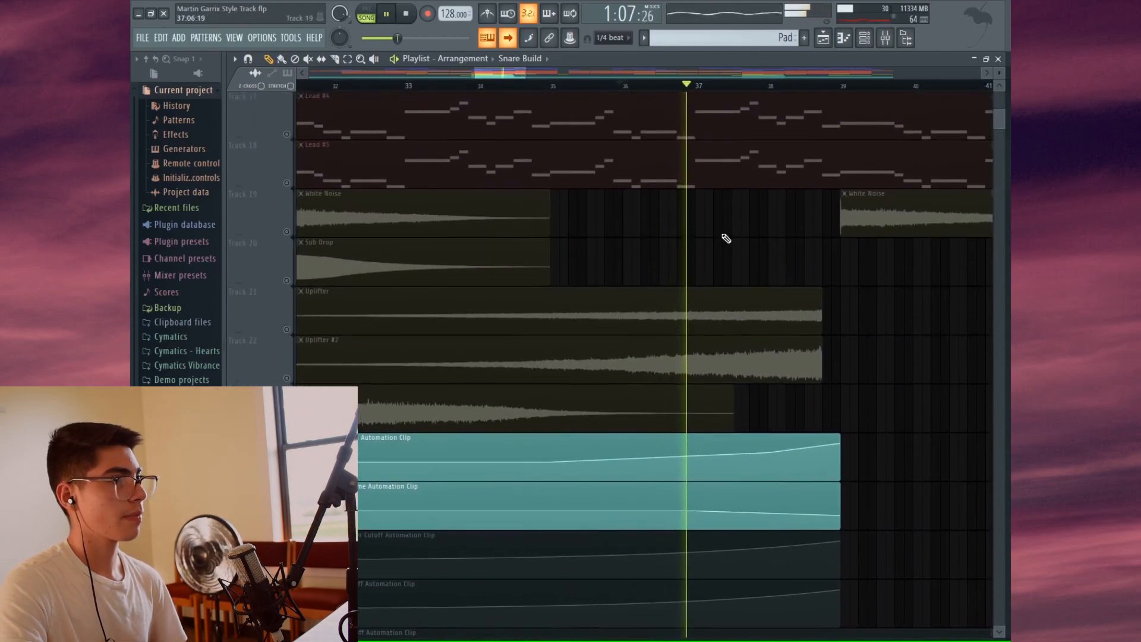
scroll(736, 229, "up", 12)
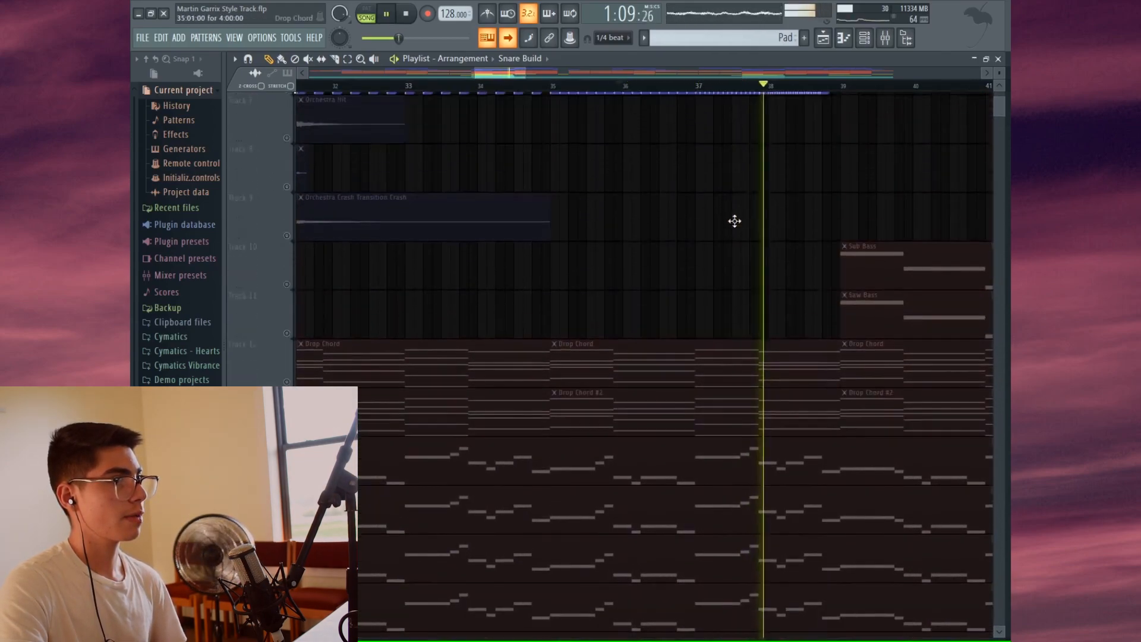
scroll(734, 222, "up", 1)
key("space")
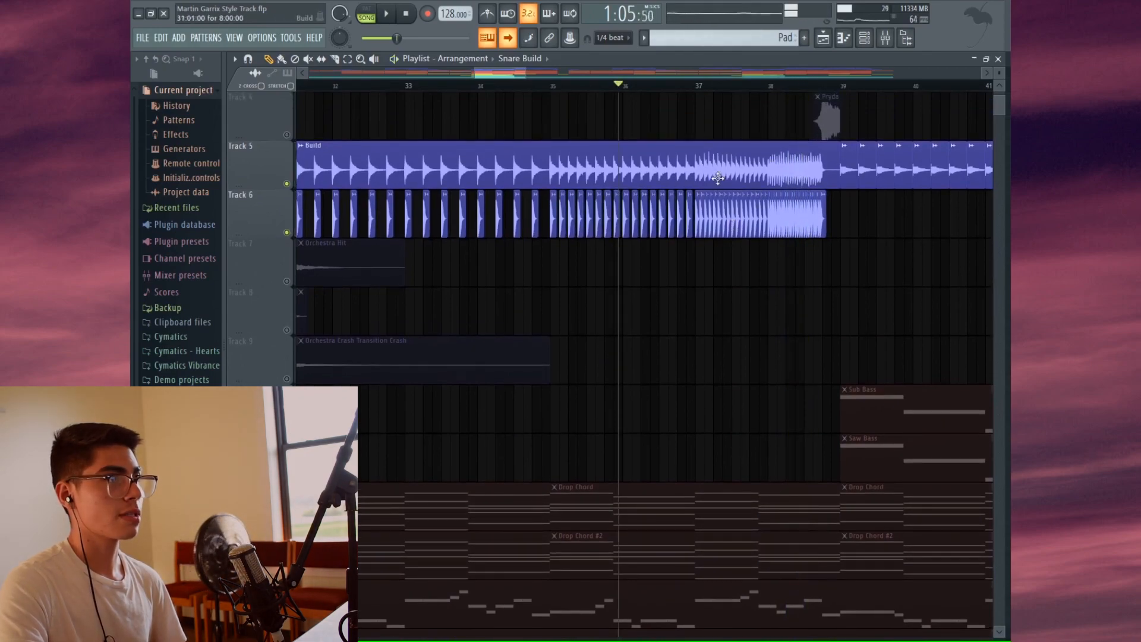
- Isolate the Drop Chord and Lead tracks 12 to 18 together with their Filter Cutoff automation clips on tracks 26 and 27
scroll(668, 236, "down", 1)
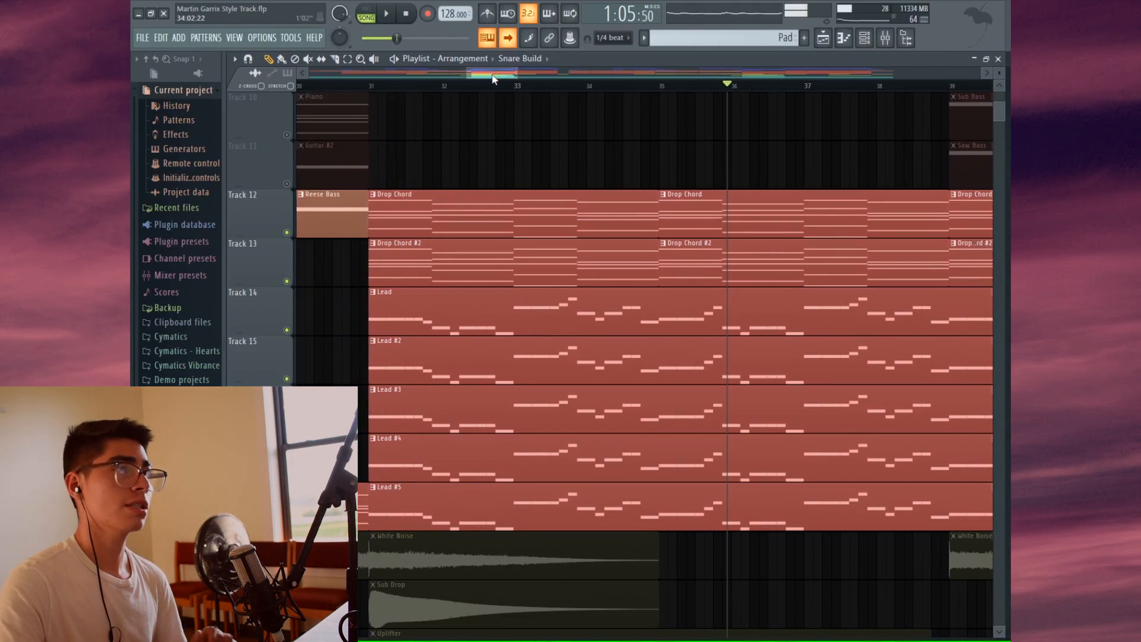
scroll(483, 357, "down", 13)
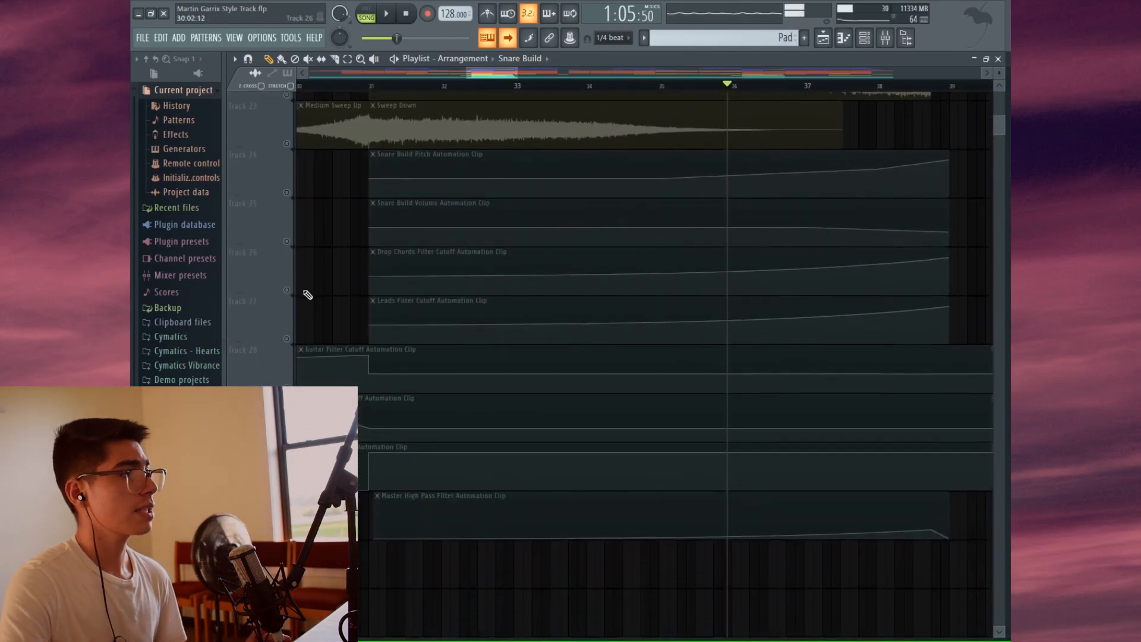
left_click(287, 281)
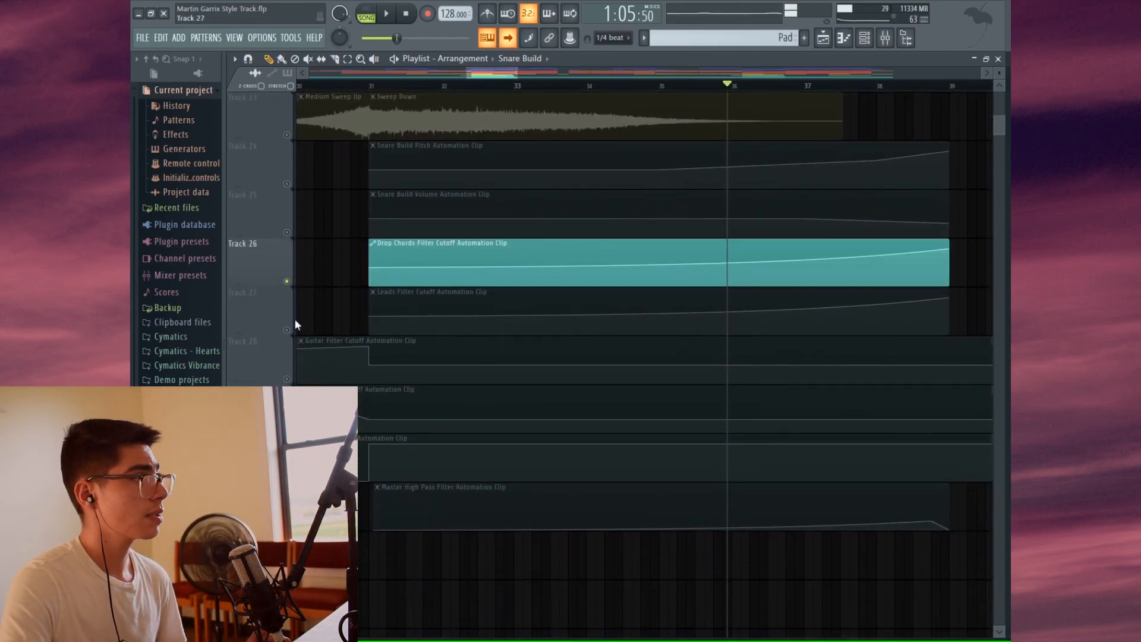
left_click(287, 330)
- Listen to the filtered drop chords and leads from the start of the build at bar 31 to past bar 38
left_click(373, 87)
key("space")
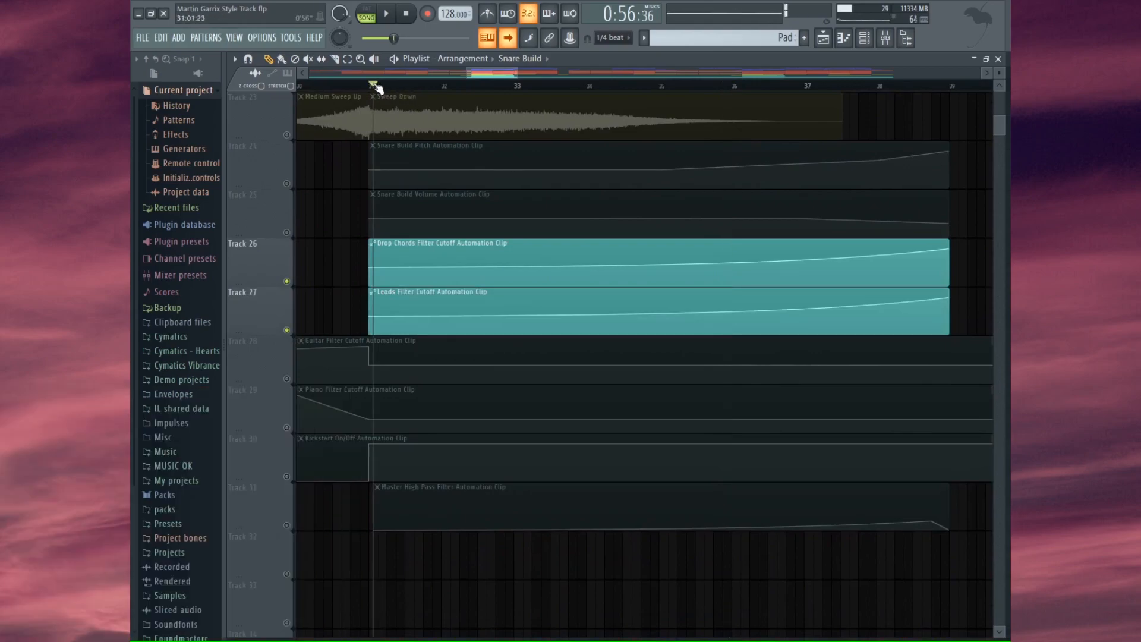
scroll(489, 242, "up", 12)
scroll(628, 270, "up", 2)
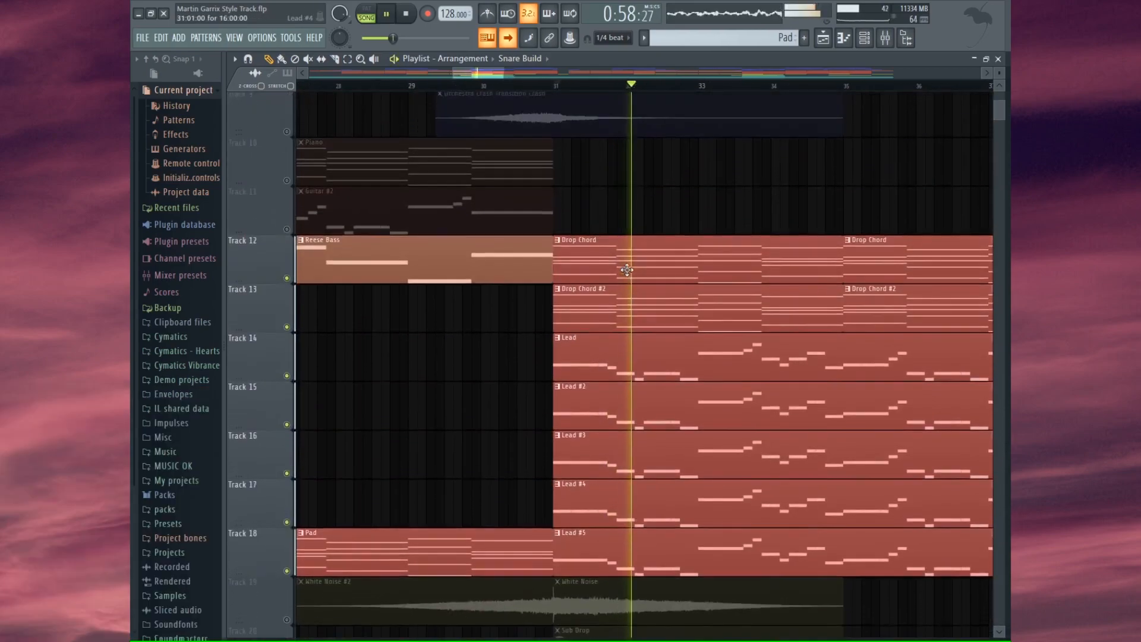
scroll(628, 270, "down", 2)
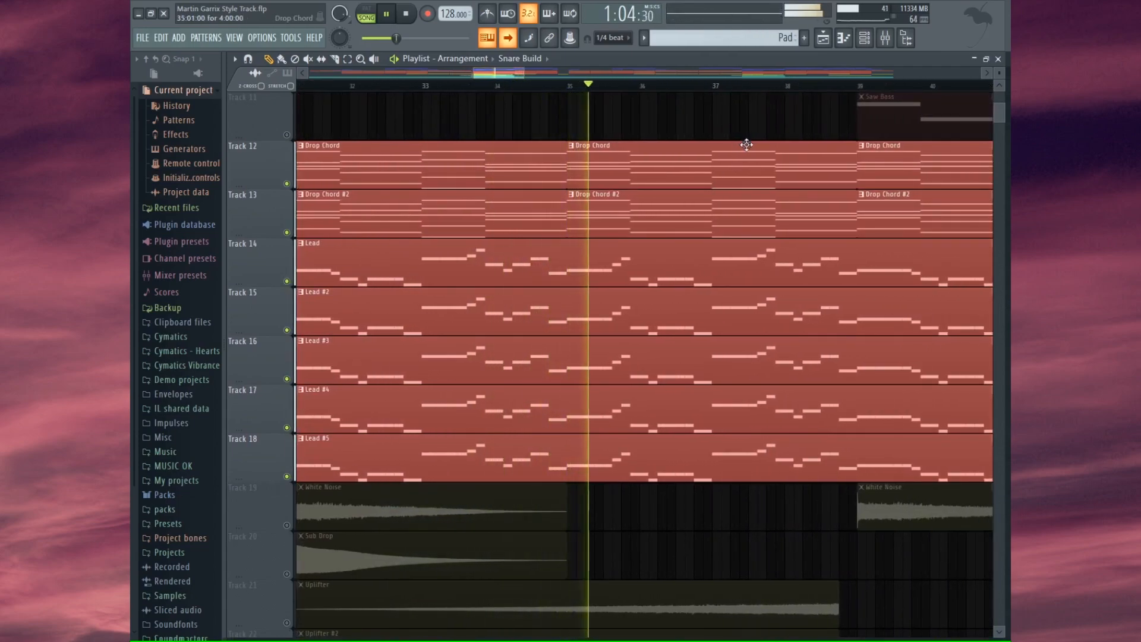
scroll(751, 154, "up", 2)
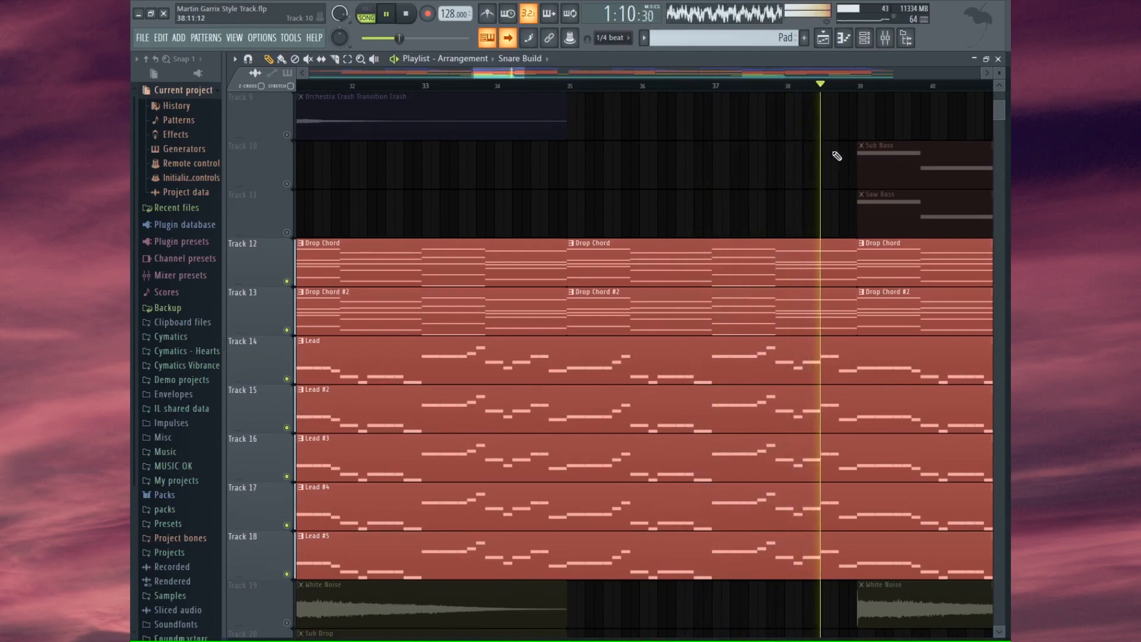
key("space")
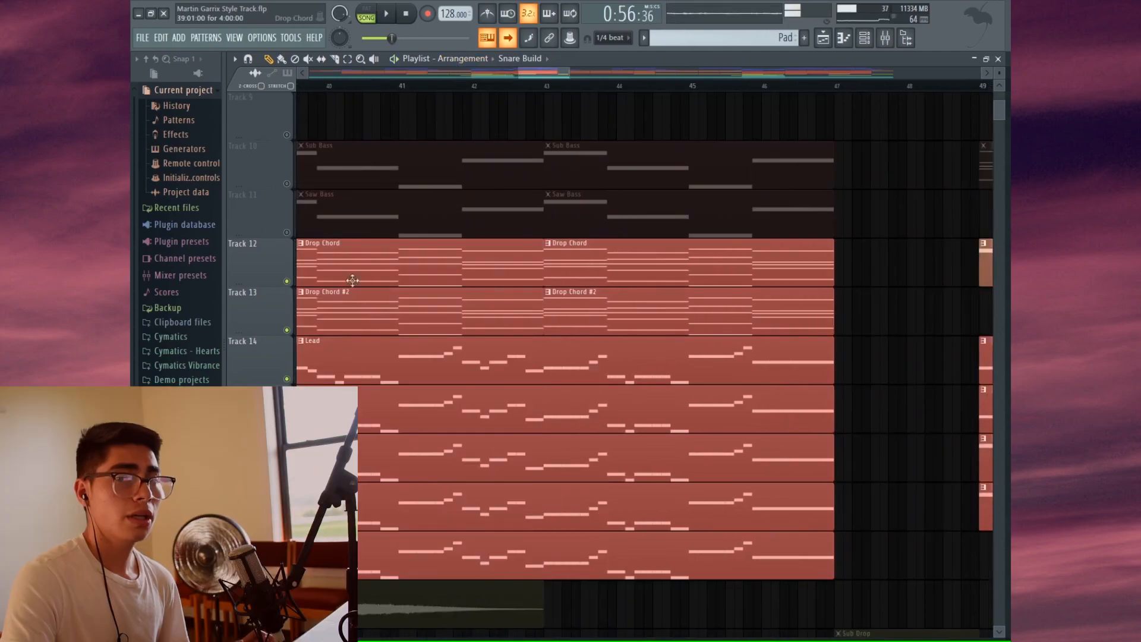
- Listen to the Drop Chord pattern from the bar 39 drop in the piano roll and close it
left_click_drag(555, 72, 546, 74)
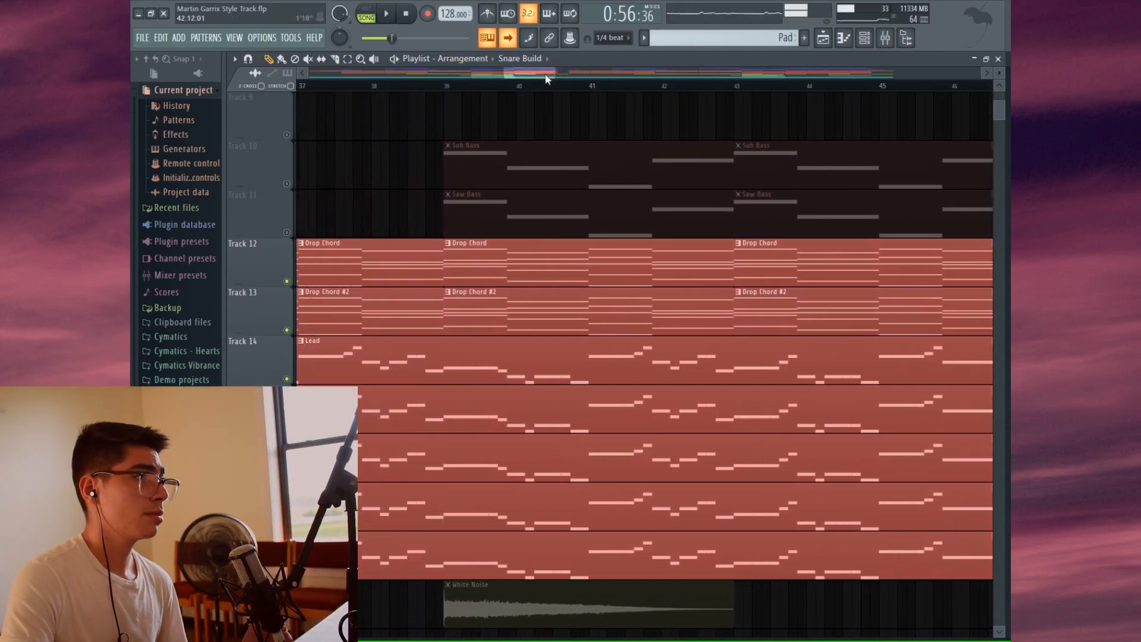
left_click(452, 87)
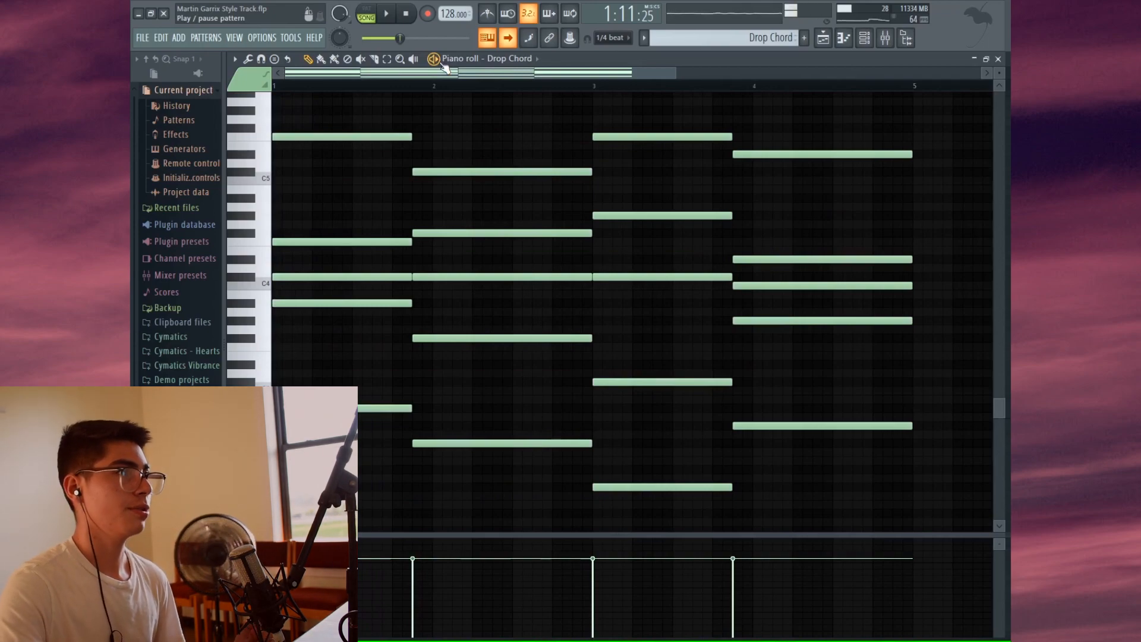
key("space")
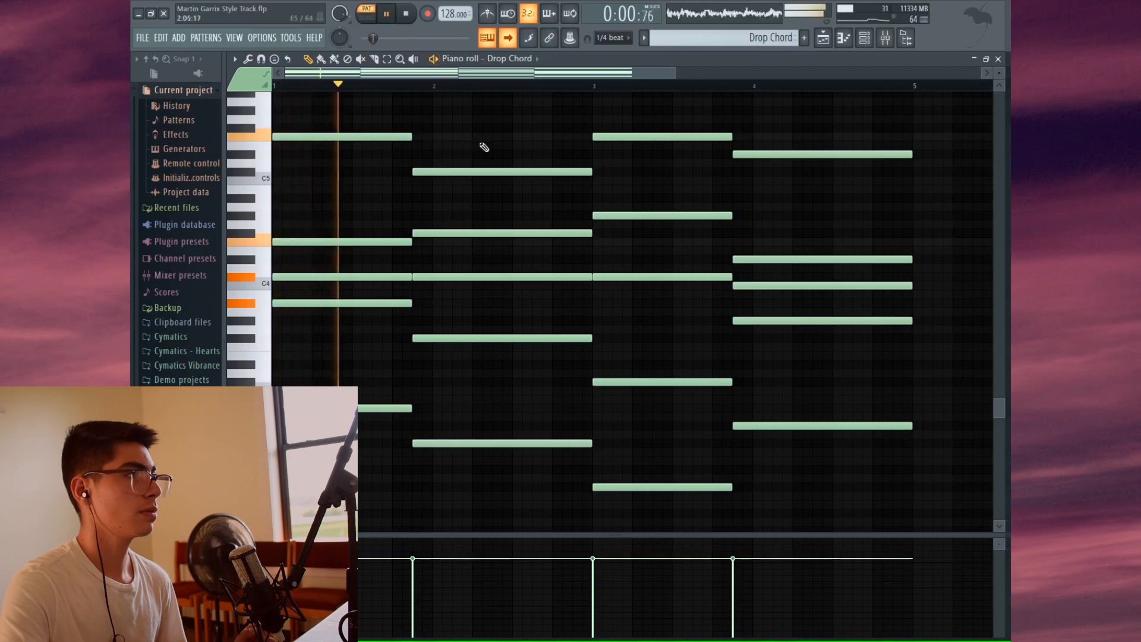
left_click(999, 60)
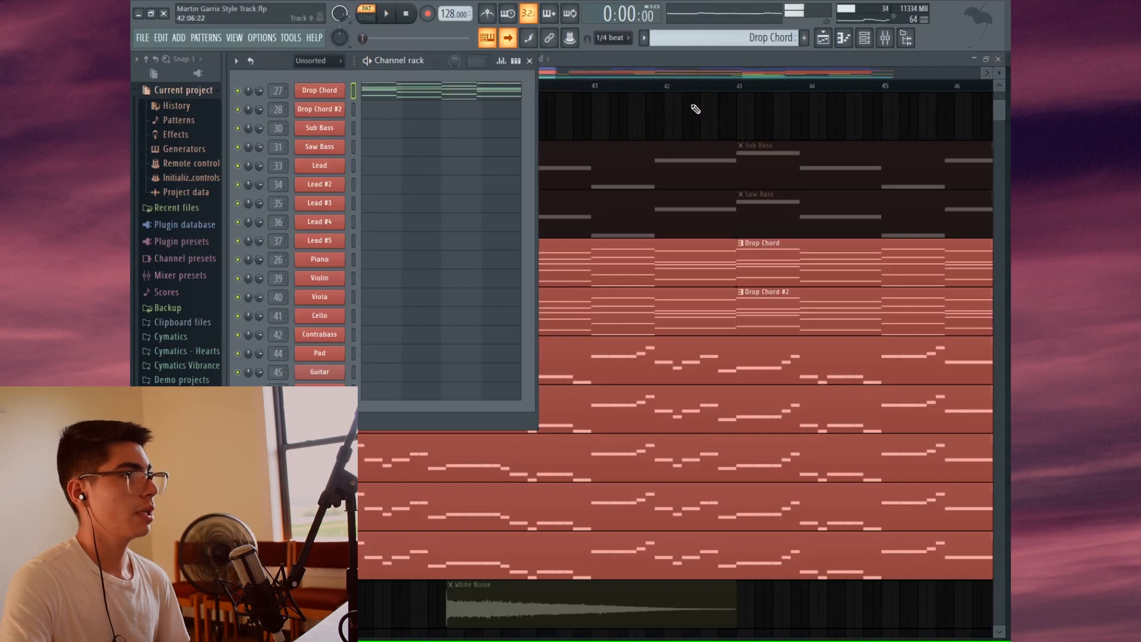
key("F6")
- Listen to the Drop Chord #2 pattern from track 13 in the piano roll and close it
double_click(645, 305)
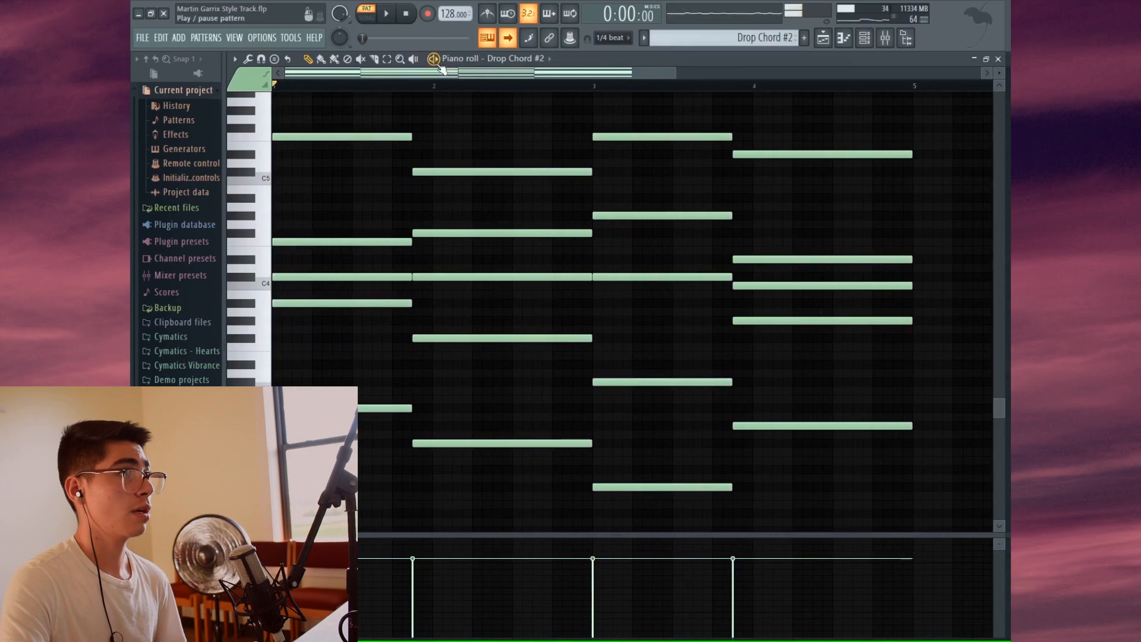
left_click(438, 63)
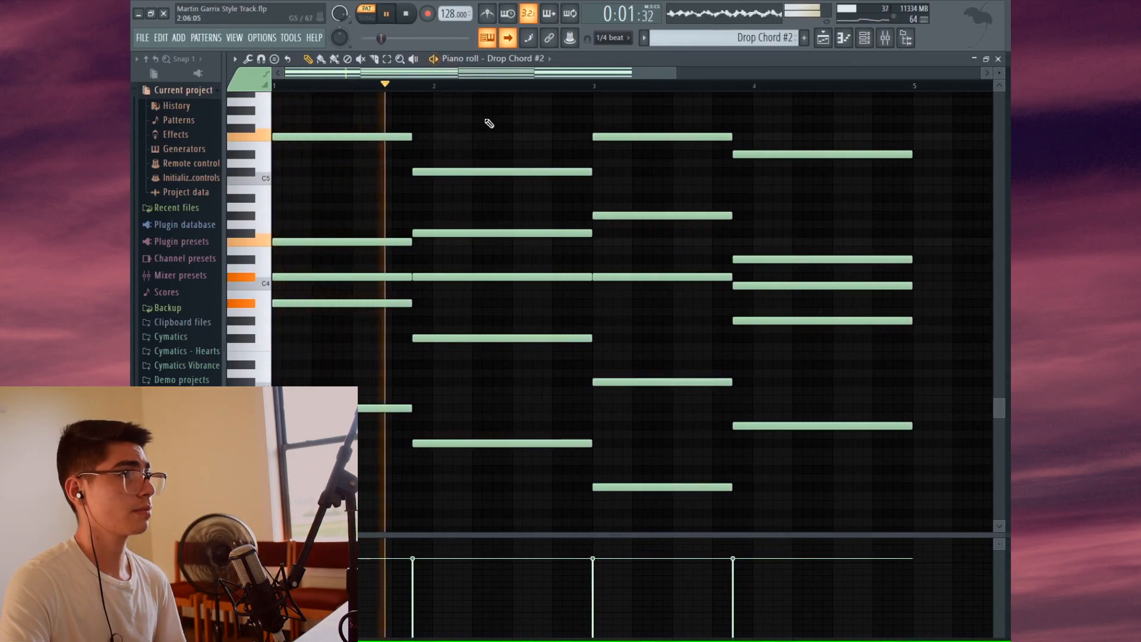
key("space")
left_click(999, 60)
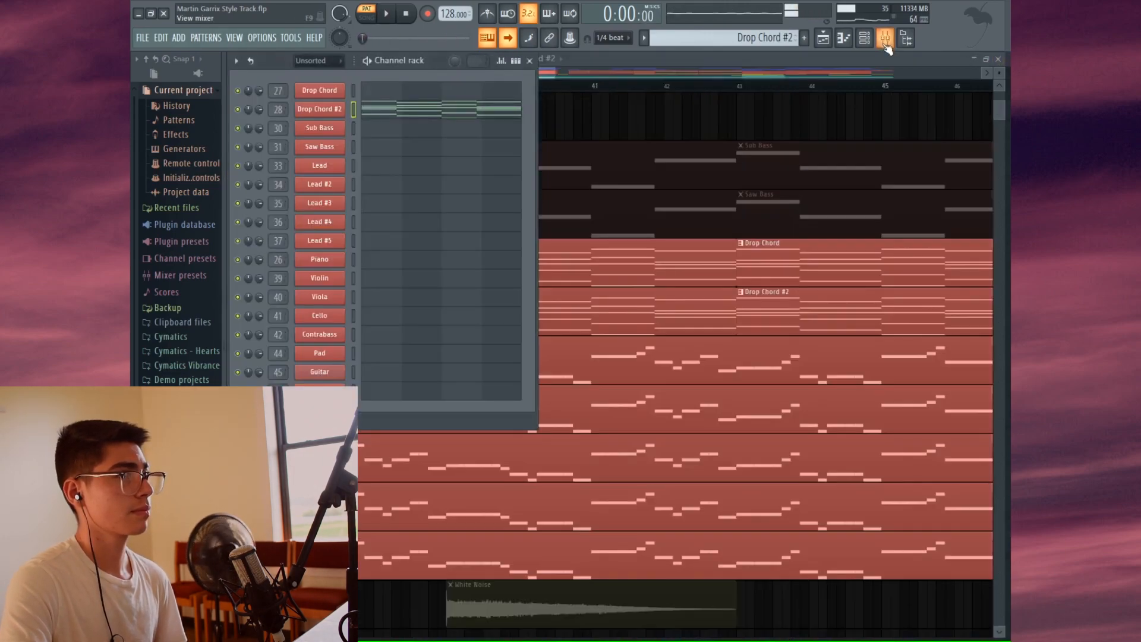
- Examine the effects on the Drop Chords mixer track and the Drop Chords and Leads Filter Cutoff automation clips on tracks 26 and 27
key("F9")
left_click(649, 312)
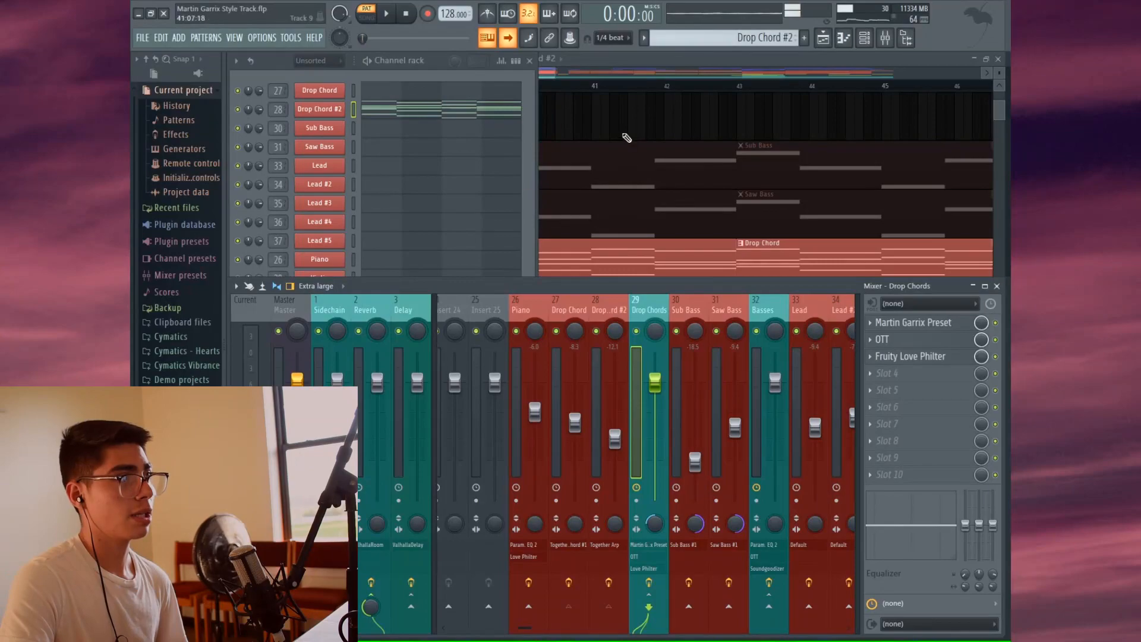
left_click(624, 134)
scroll(586, 215, "down", 7)
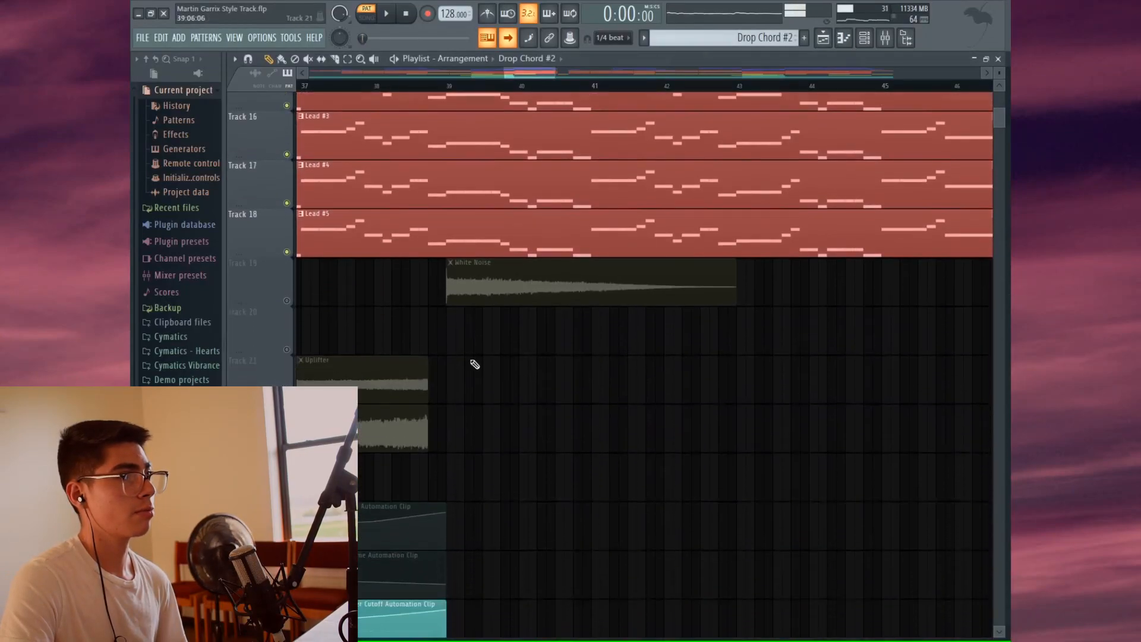
left_click(885, 41)
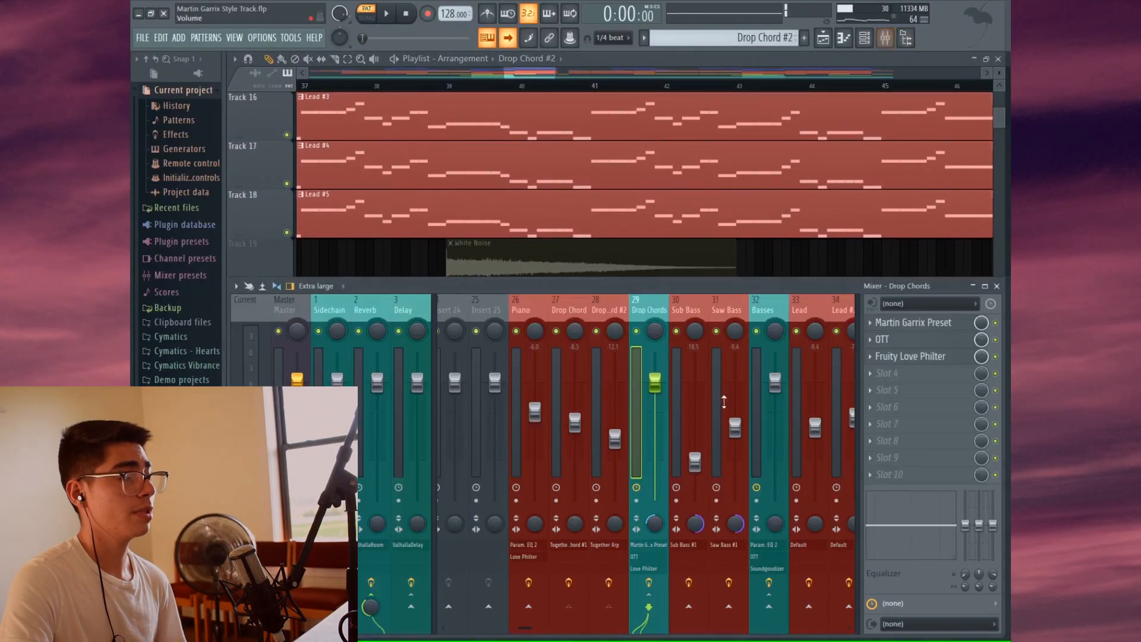
scroll(447, 172, "down", 10)
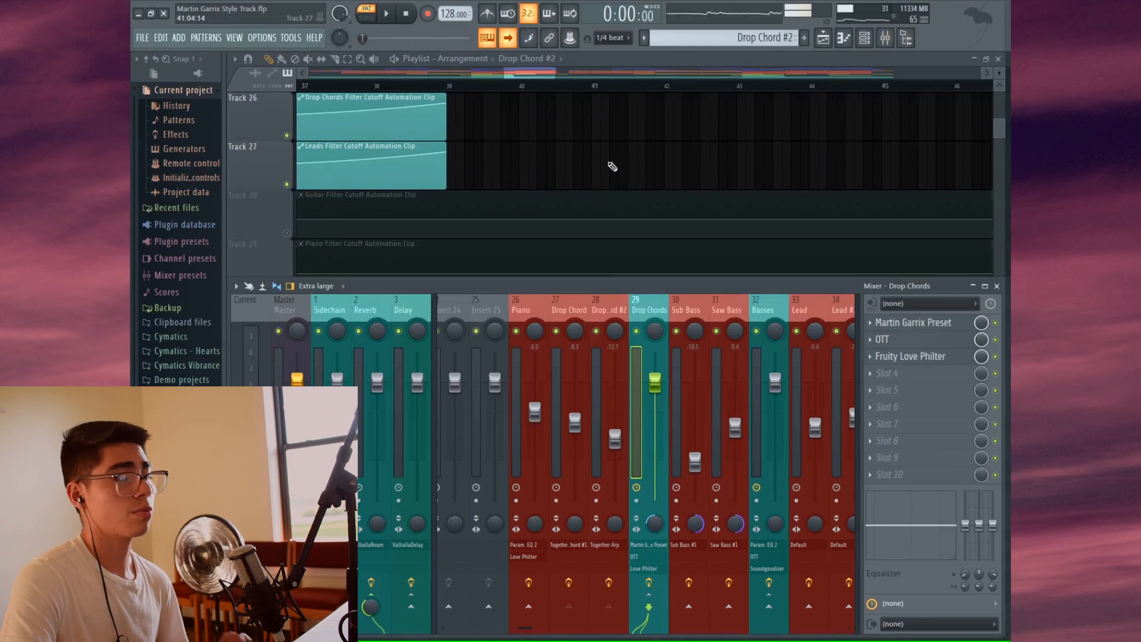
right_click(642, 139)
scroll(627, 170, "up", 4)
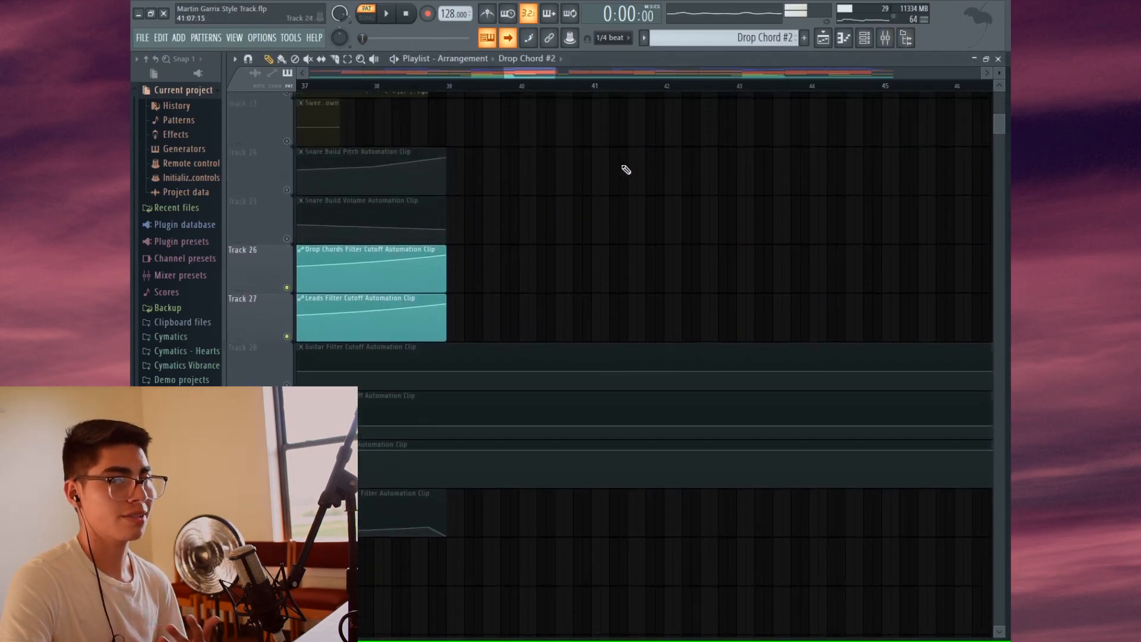
left_click(886, 38)
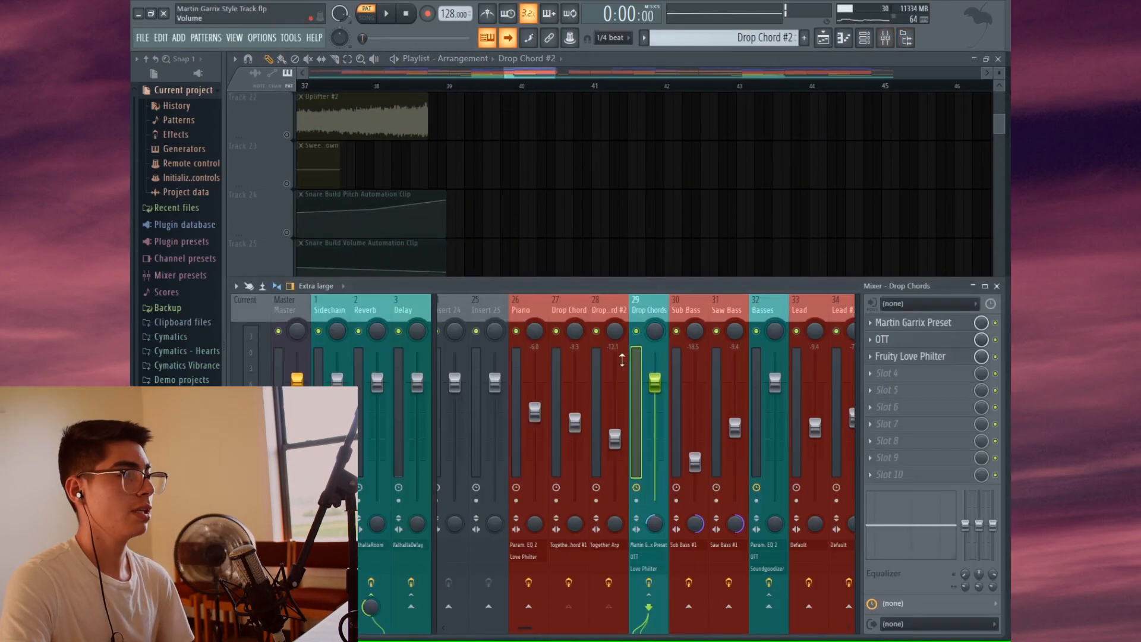
- Examine the Martin Garrix Preset equalizer and the OTT compressor on the Drop Chords mixer track and close them
left_click(914, 322)
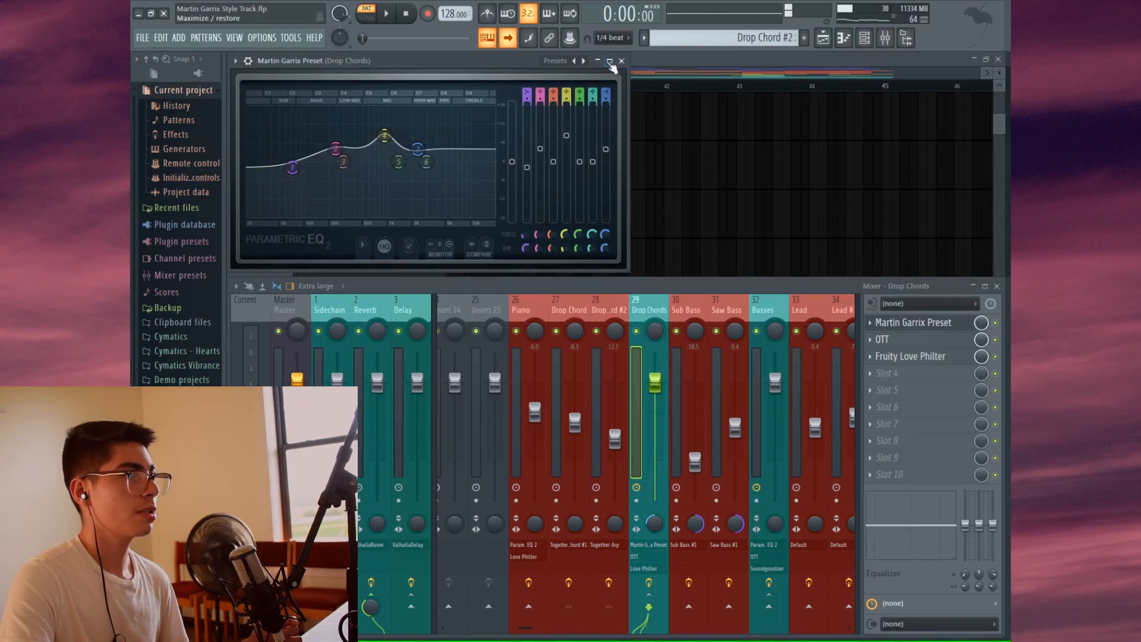
left_click(622, 61)
left_click(914, 339)
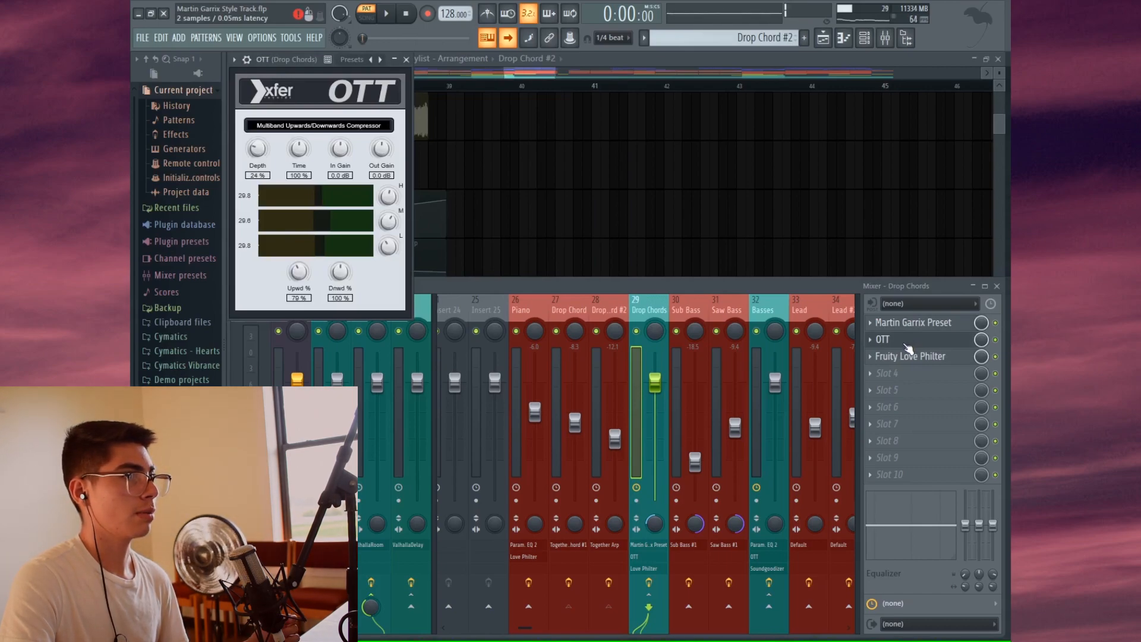
left_click(908, 344)
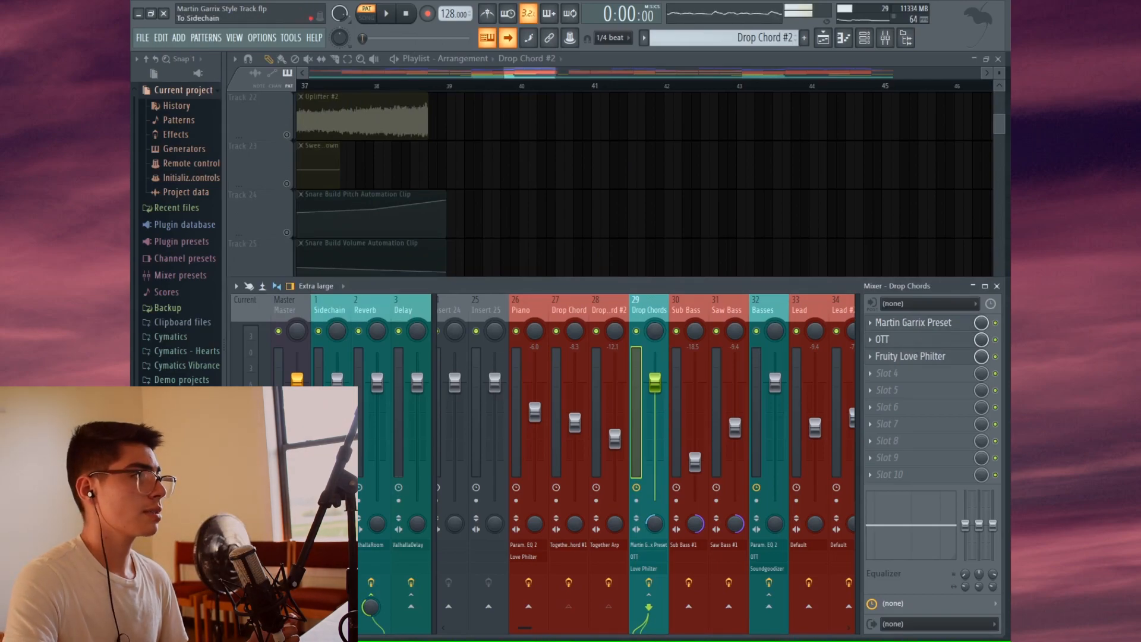
- Examine the Sidechain and Reverb mixer tracks alongside the Drop Chords track, and close the mixer
left_click(318, 310)
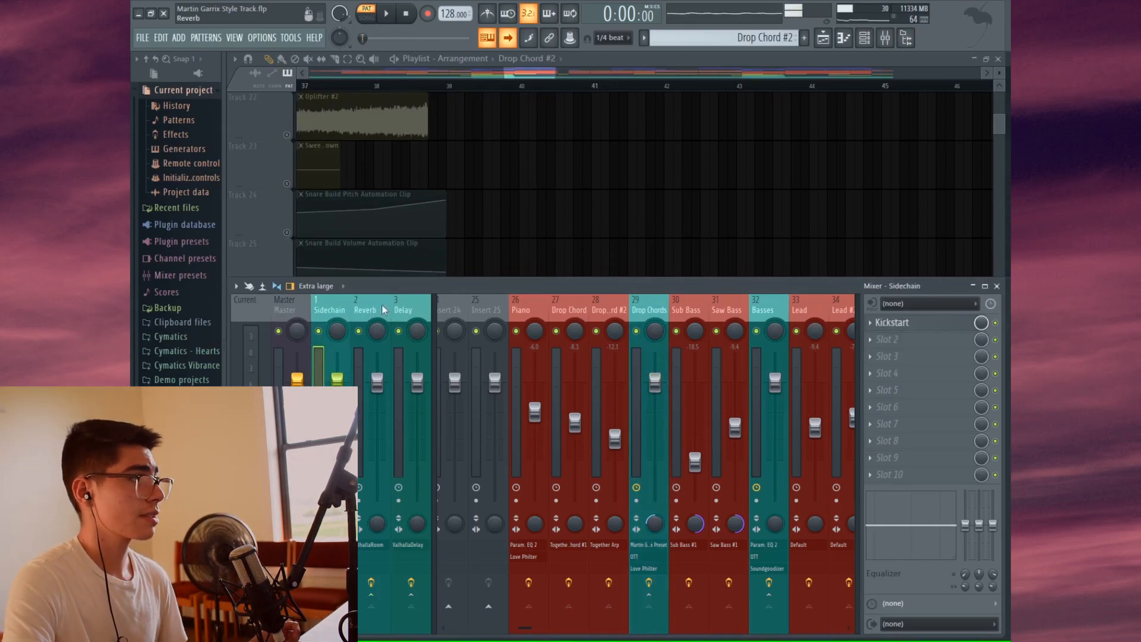
left_click(640, 307)
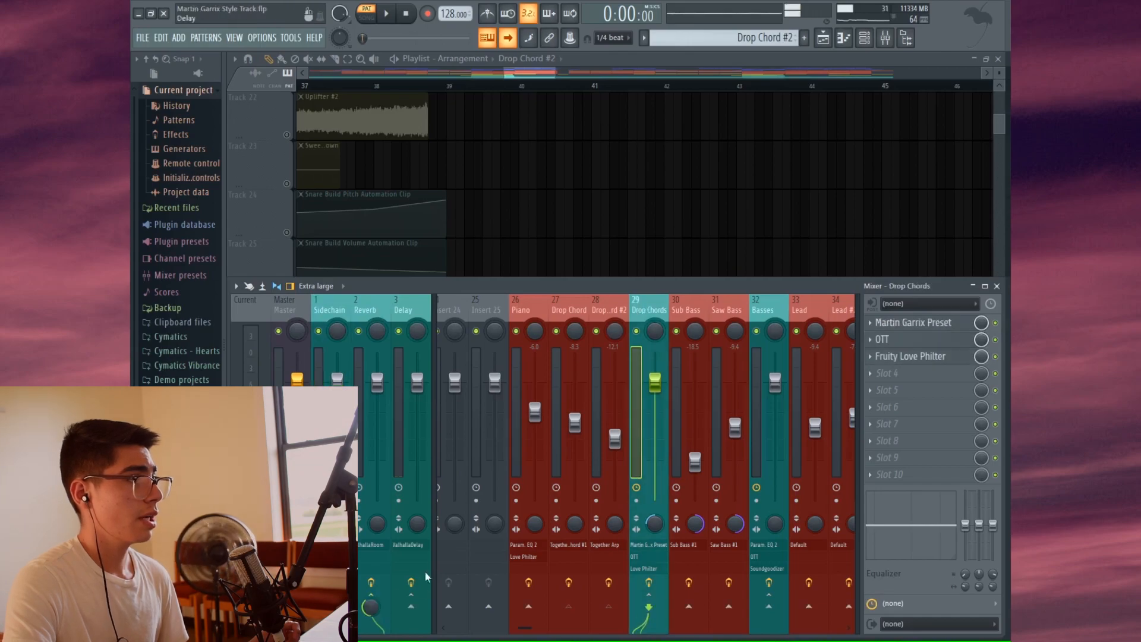
left_click(358, 317)
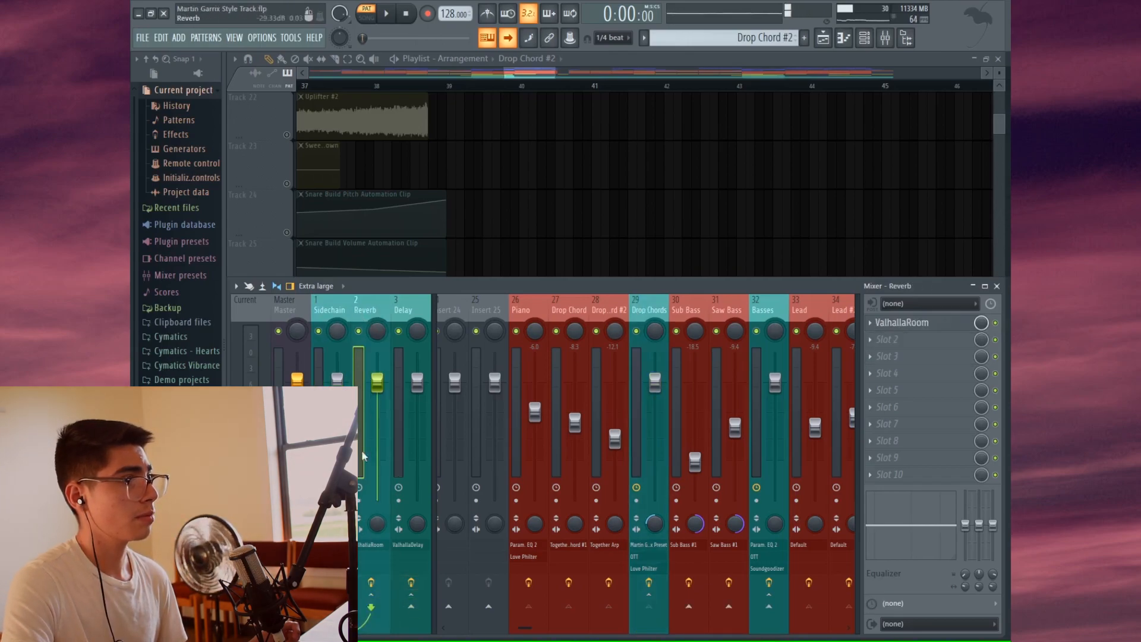
left_click(640, 320)
key("F9")
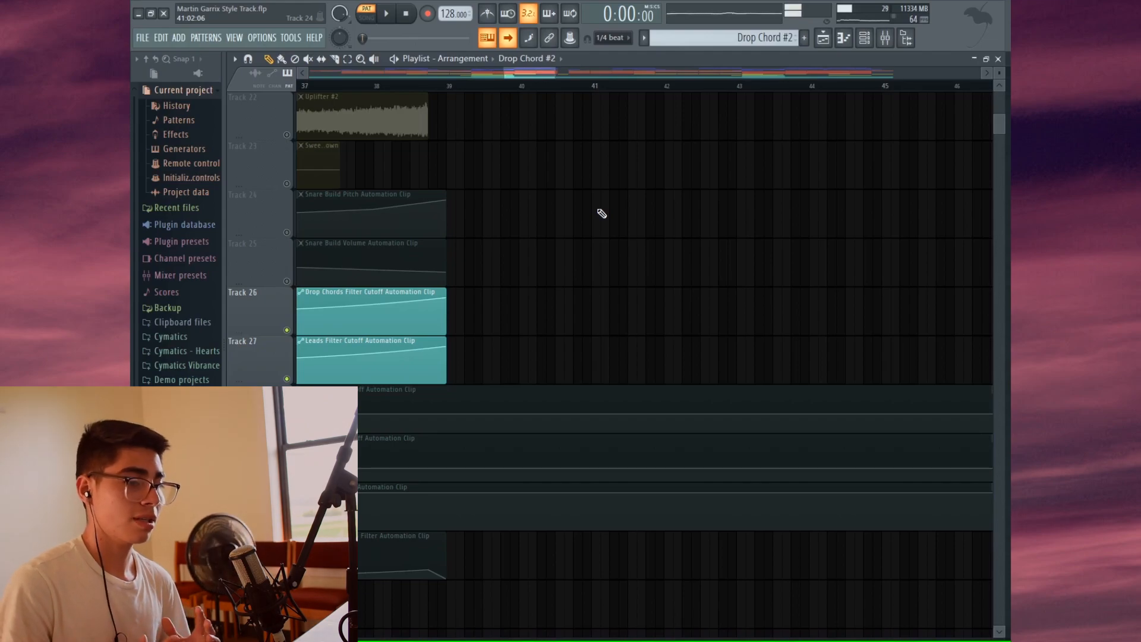
- Listen to the Lead, Lead #2 and Lead #3 patterns in the piano roll
scroll(601, 213, "up", 3)
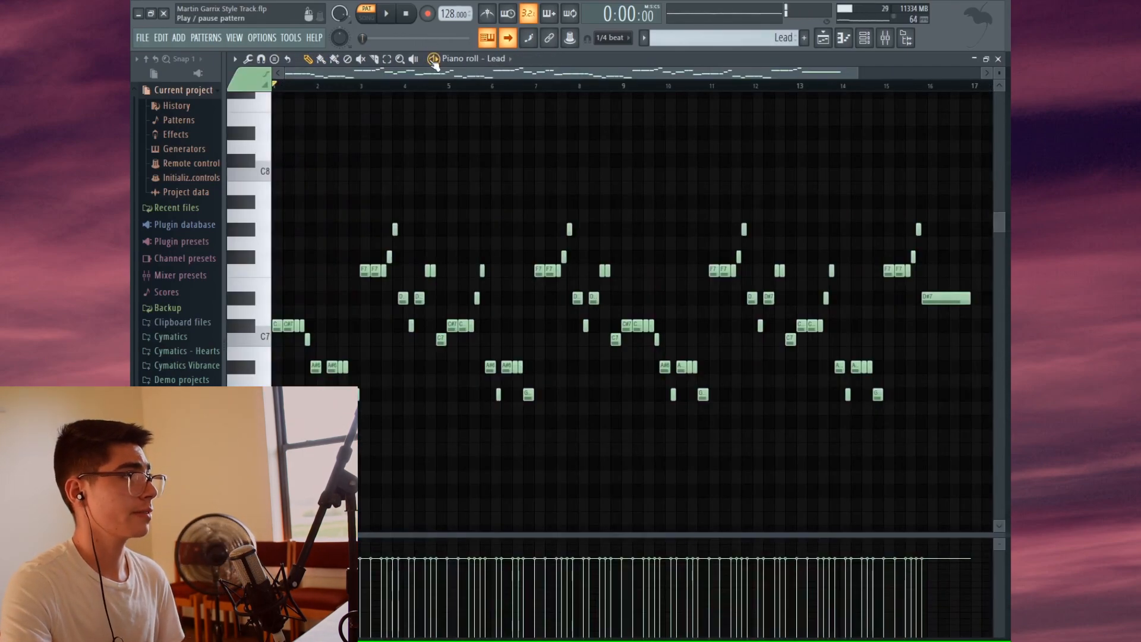
key("space")
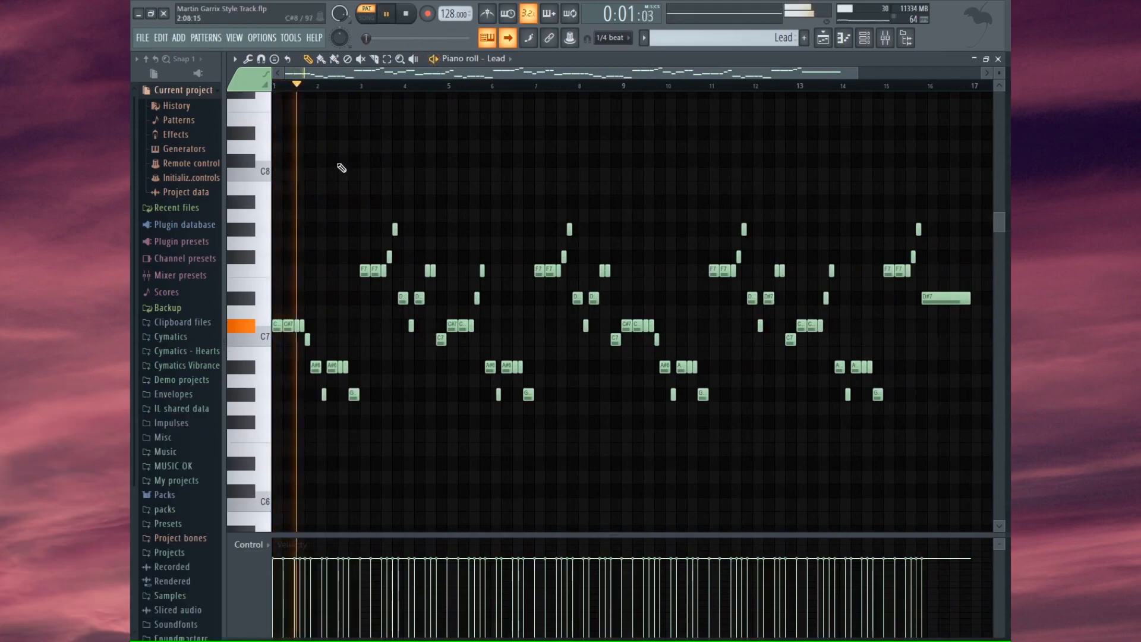
scroll(737, 36, "down", 1)
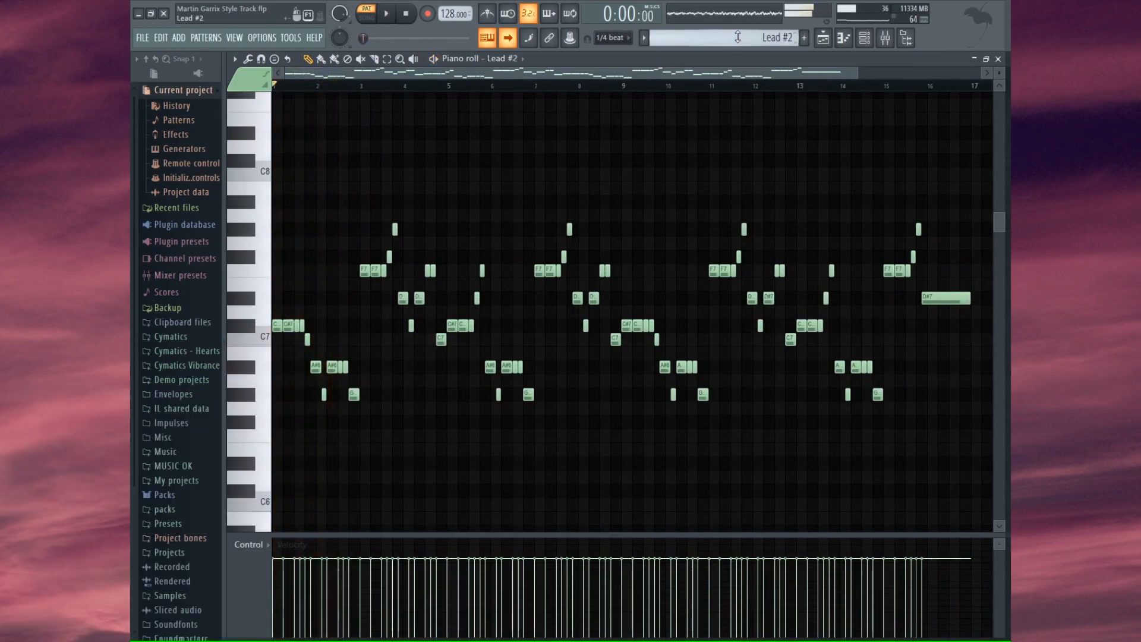
key("space")
scroll(738, 36, "down", 1)
scroll(629, 207, "down", 2)
key("space")
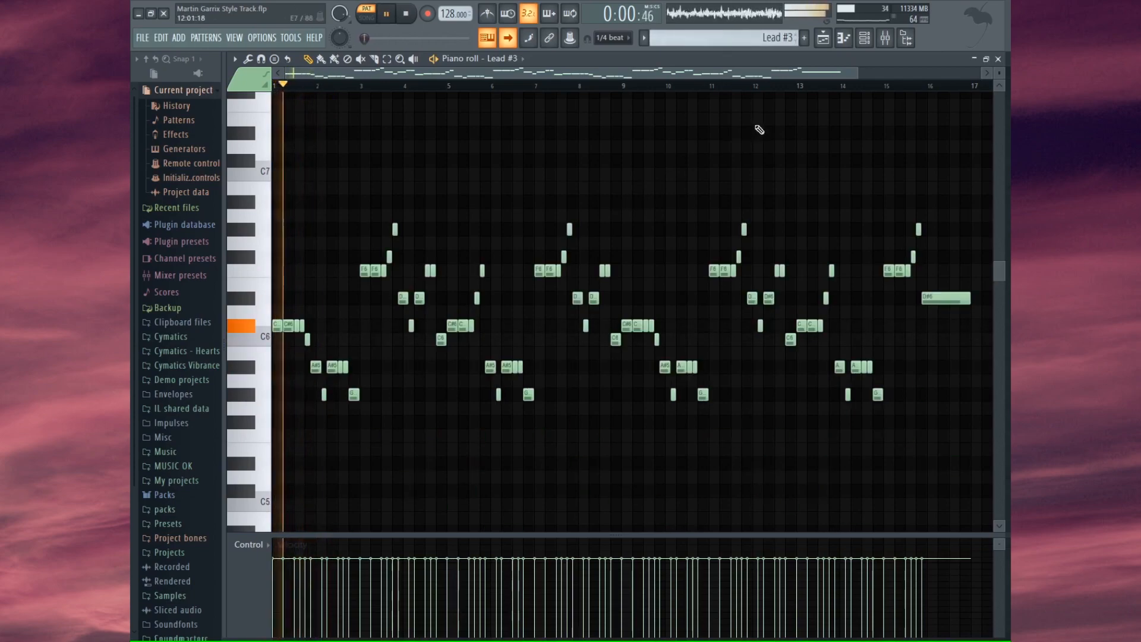
key("space")
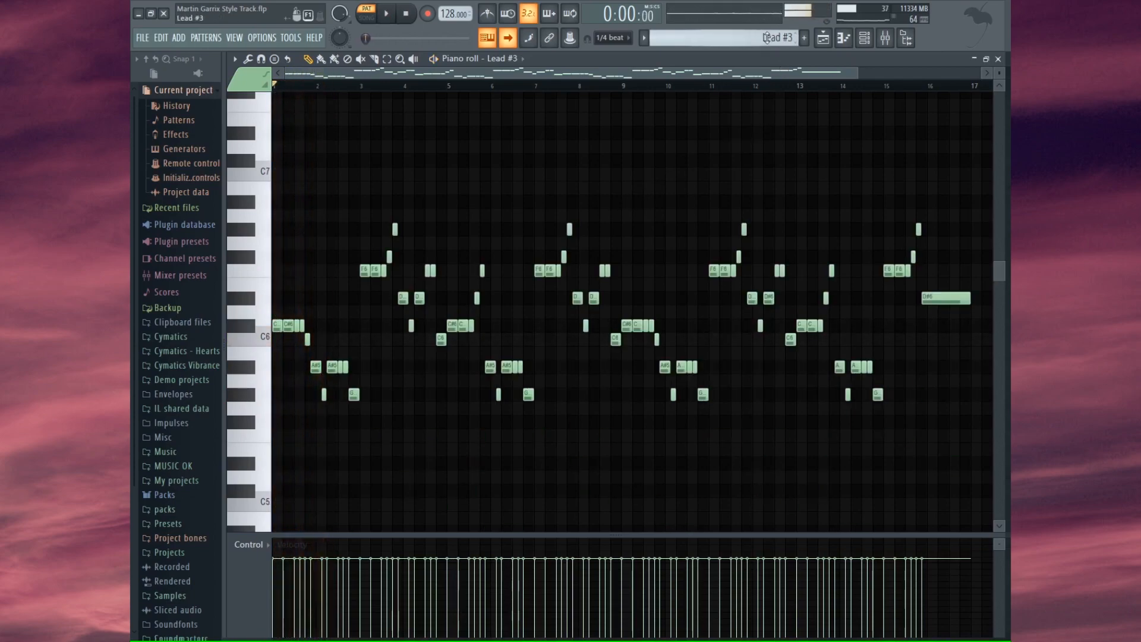
- Listen to the Lead #4 and Lead #5 patterns in the piano roll and close it
scroll(767, 38, "down", 1)
scroll(591, 220, "up", 2)
key("space")
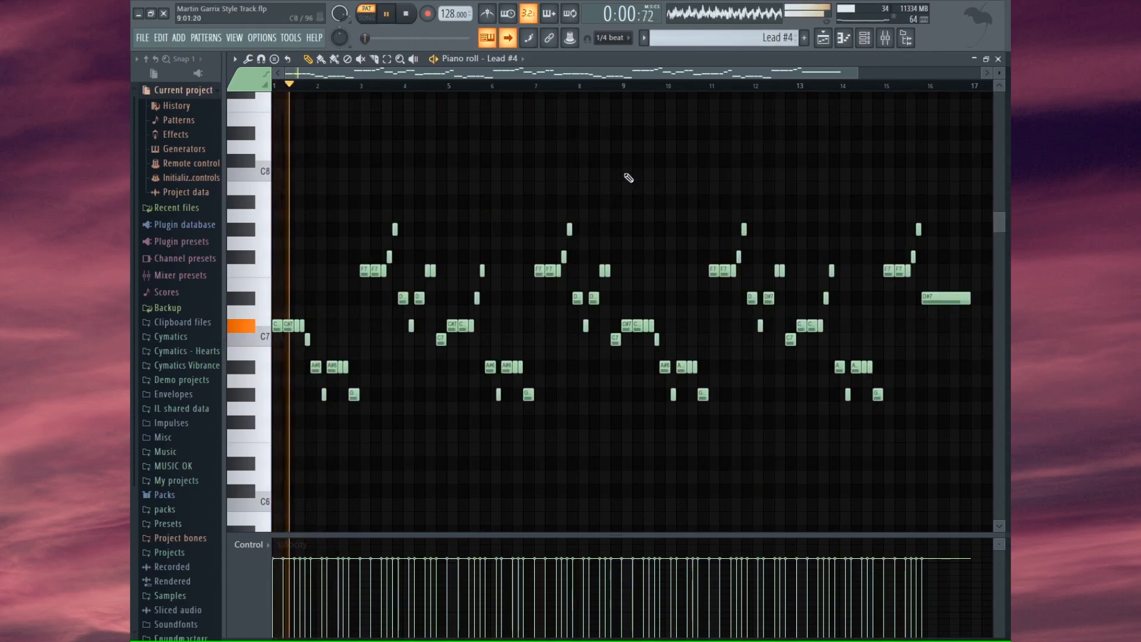
key("space")
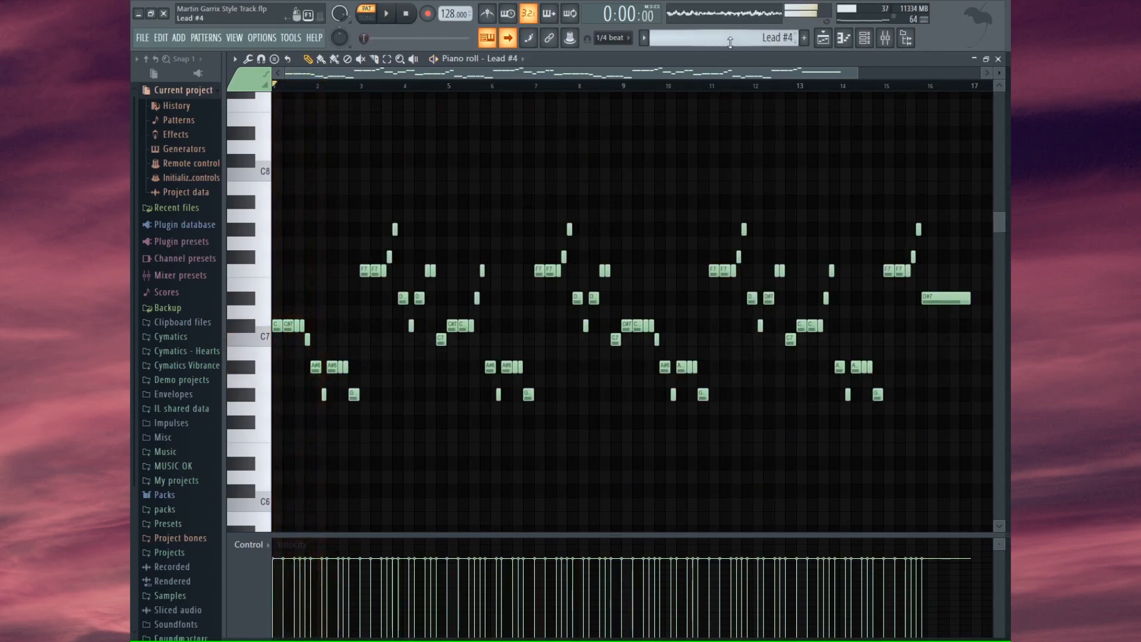
scroll(731, 41, "down", 1)
scroll(681, 199, "down", 2)
key("space")
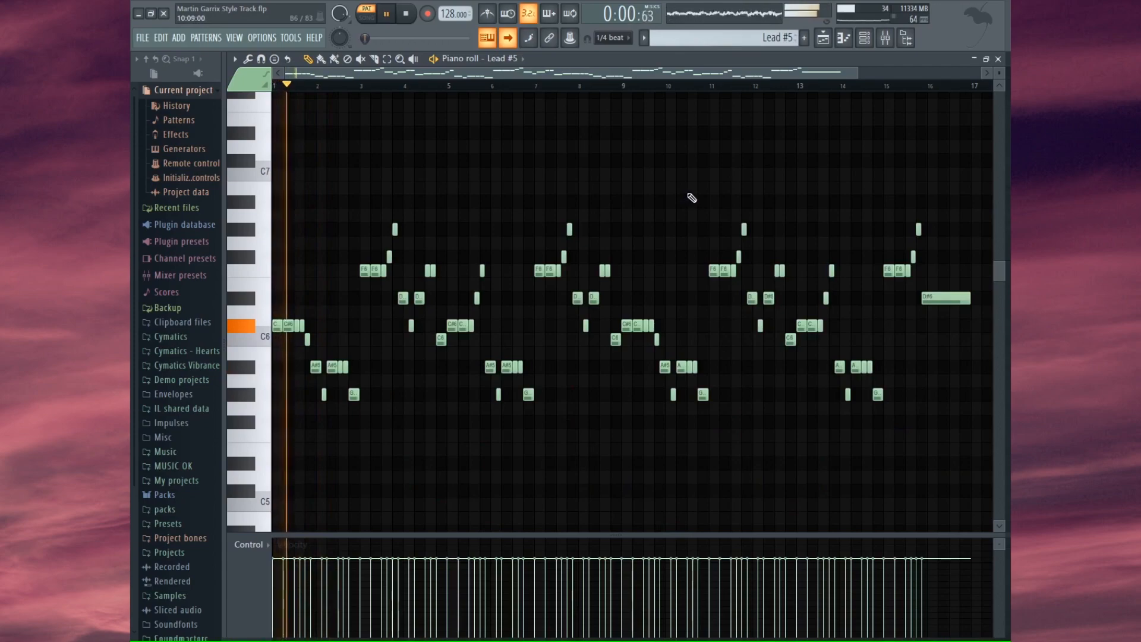
key("space")
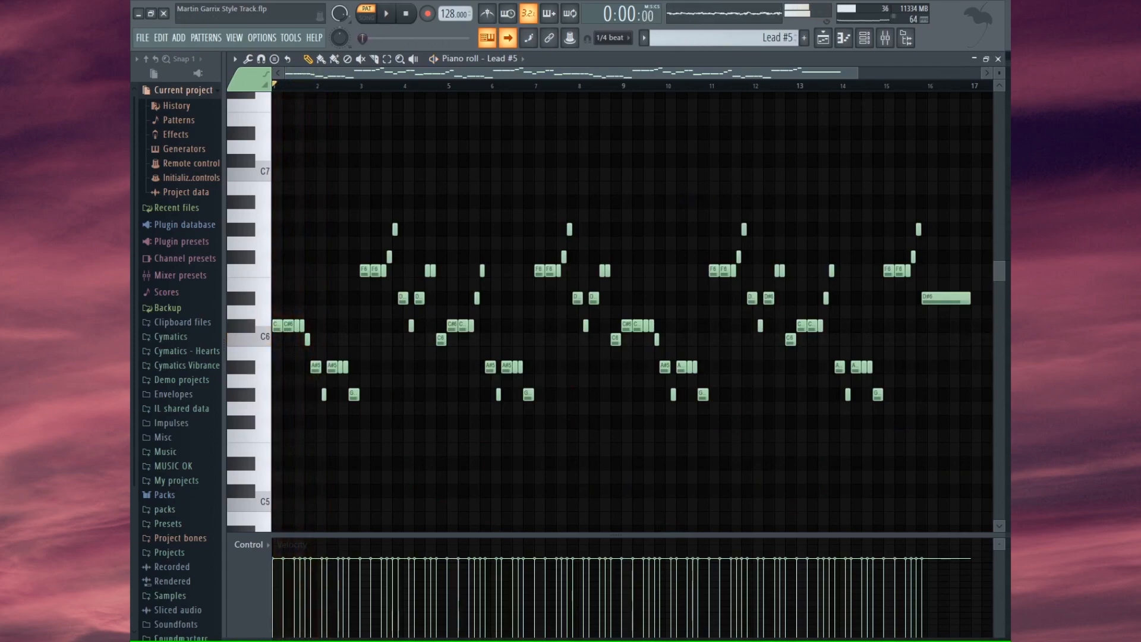
left_click(999, 59)
key("F6")
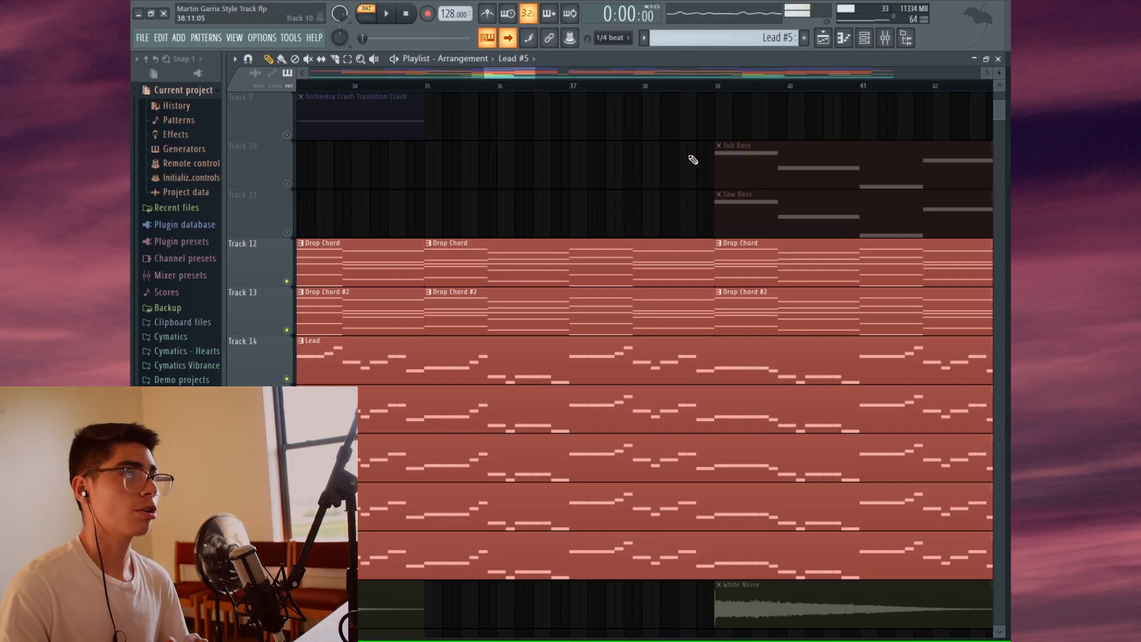
- Solo track 14, add the other lead tracks through 18, and restore all playlist tracks to unmuted
right_click(287, 379)
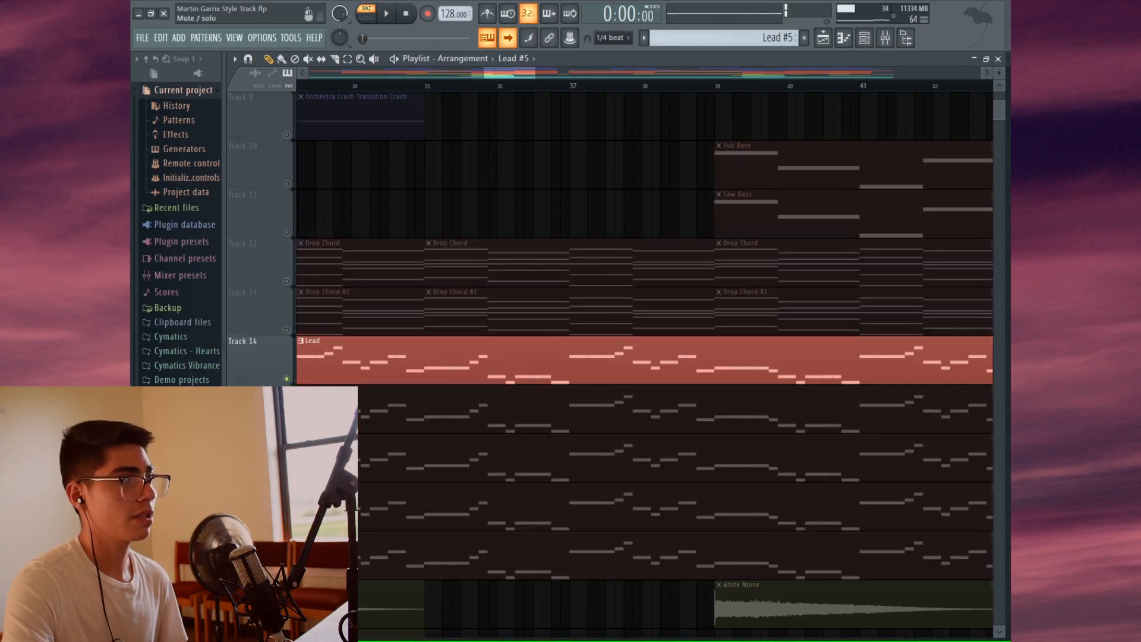
left_click(287, 428)
left_click(287, 477)
left_click(287, 525)
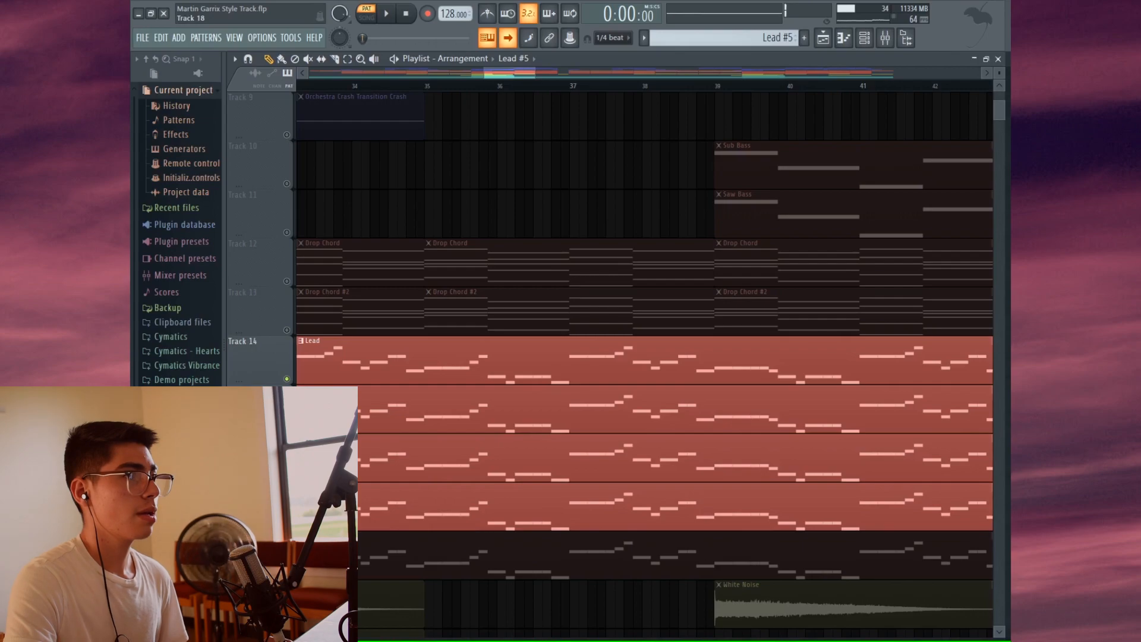
left_click(287, 574)
right_click(287, 574)
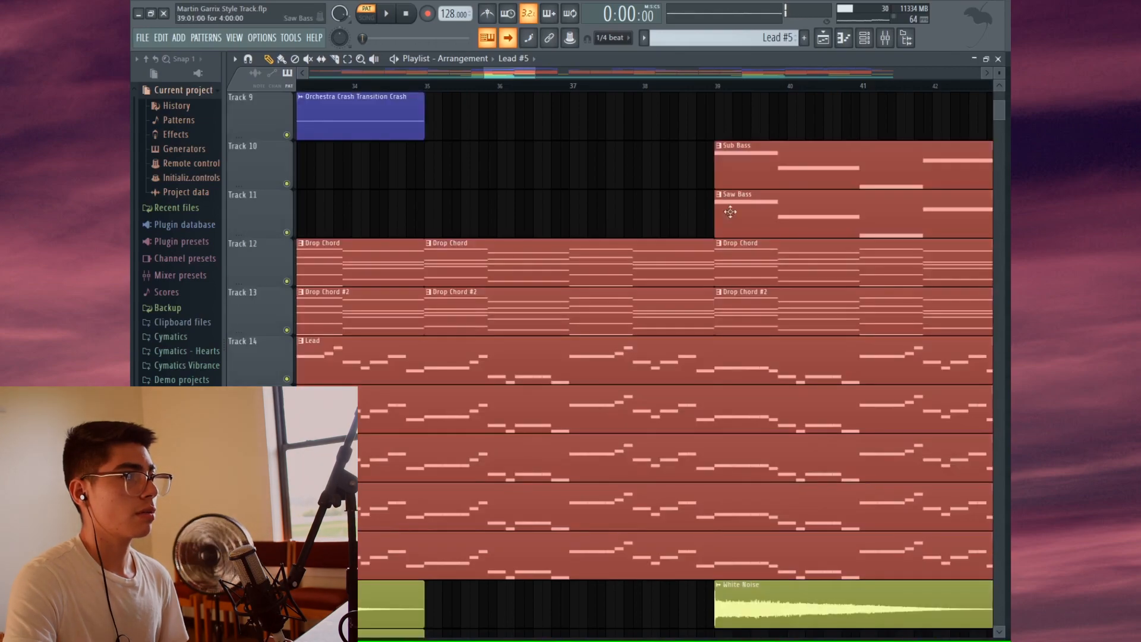
- Examine the effects and routing of mixer tracks Lead through Lead #5 and of the Leads bus
left_click(886, 37)
left_click(809, 309)
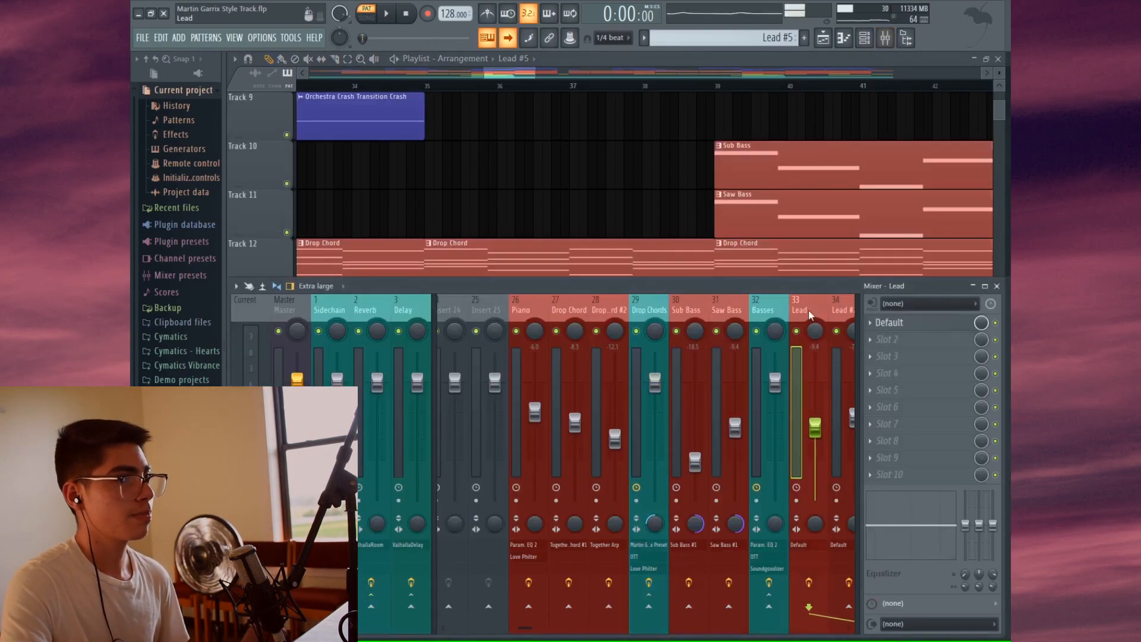
scroll(815, 309, "down", 6)
left_click(709, 358)
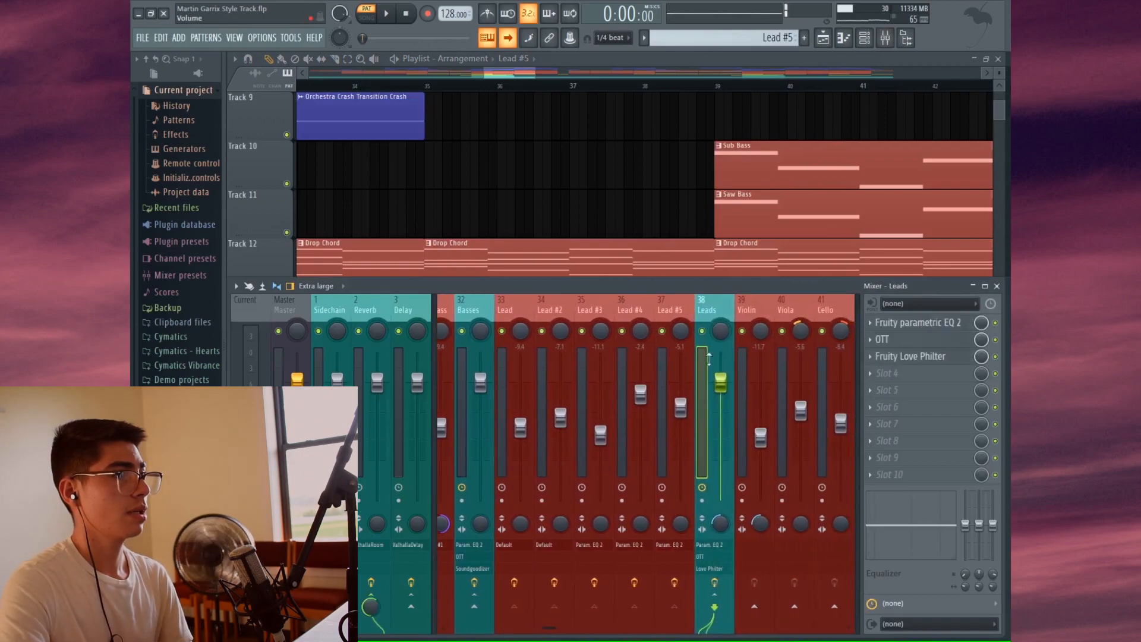
left_click(518, 329)
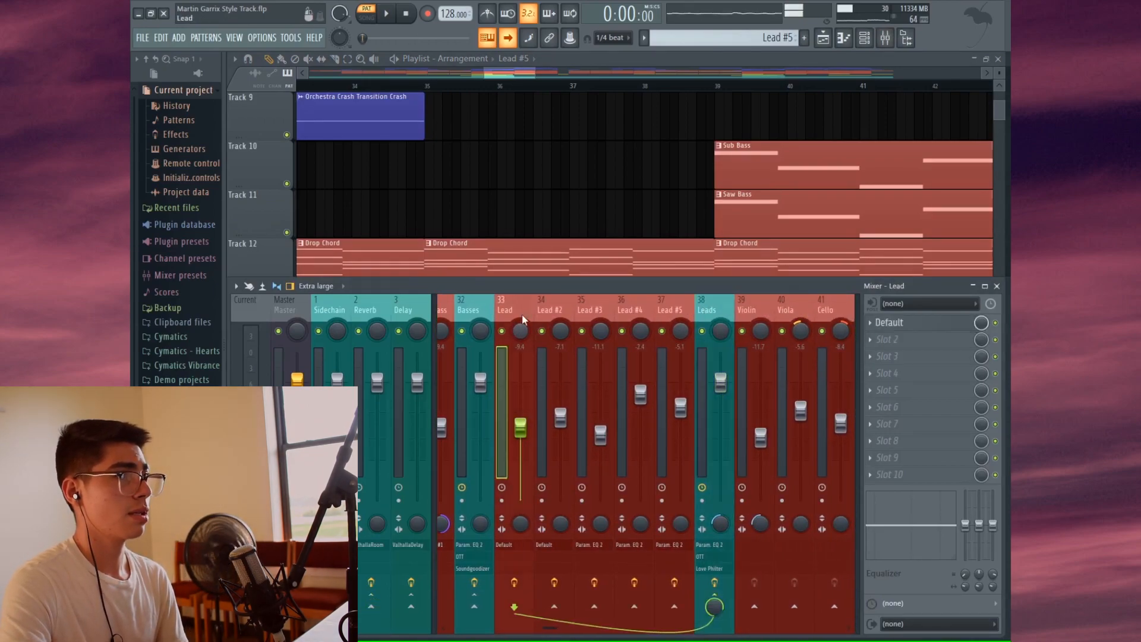
left_click(563, 323)
left_click(587, 317)
left_click(632, 311)
left_click(673, 308)
left_click(711, 309)
- Examine the Fruity parametric EQ 2 and the OTT compressor on the Leads mixer track and close them
left_click(915, 323)
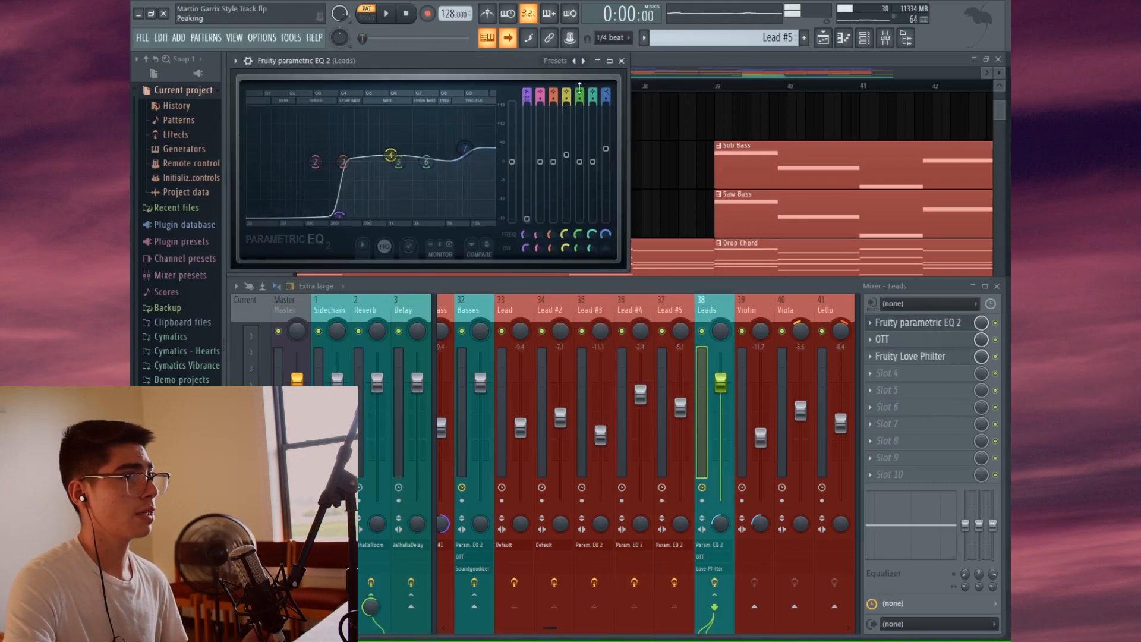
left_click(622, 61)
left_click(901, 342)
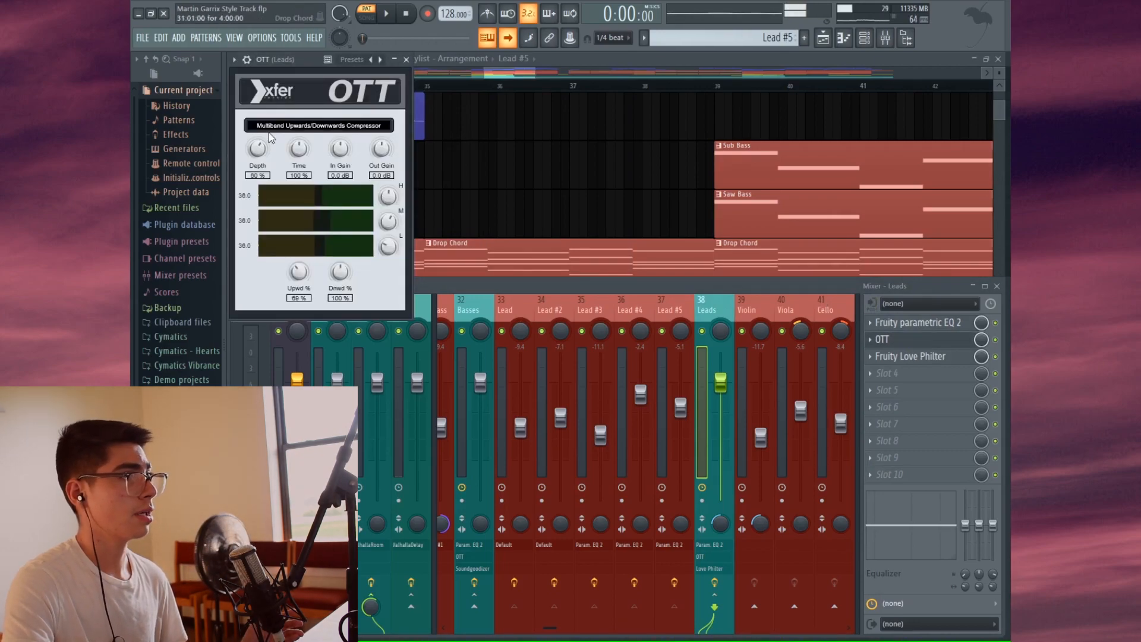
left_click(415, 67)
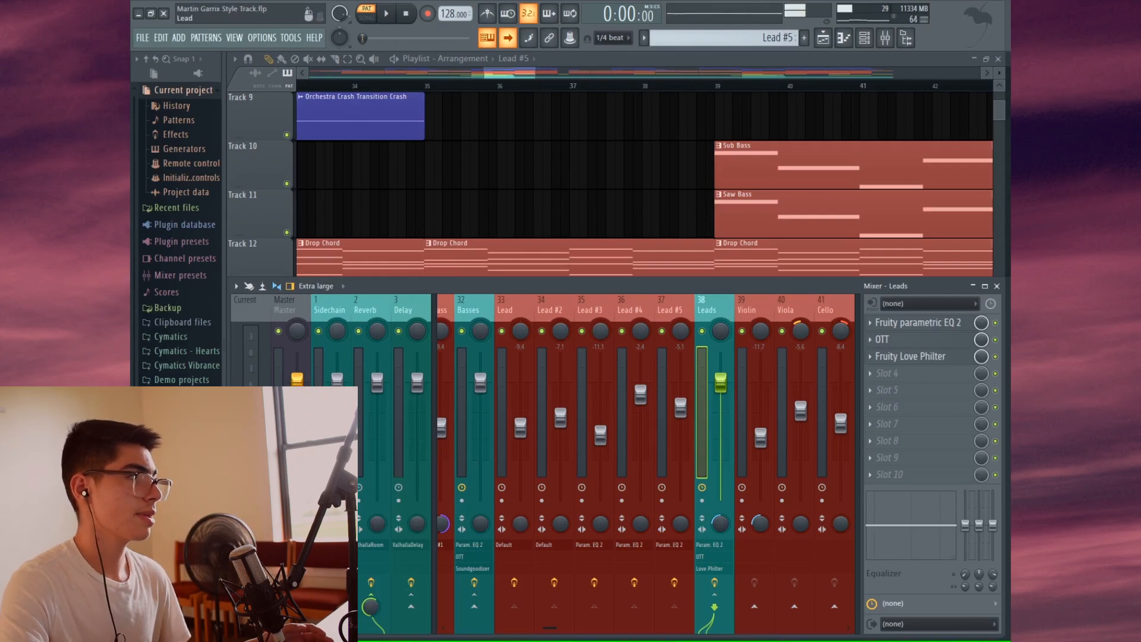
- Check the Sidechain mixer track and the Leads track's routing, and close the mixer
left_click(330, 302)
left_click(705, 309)
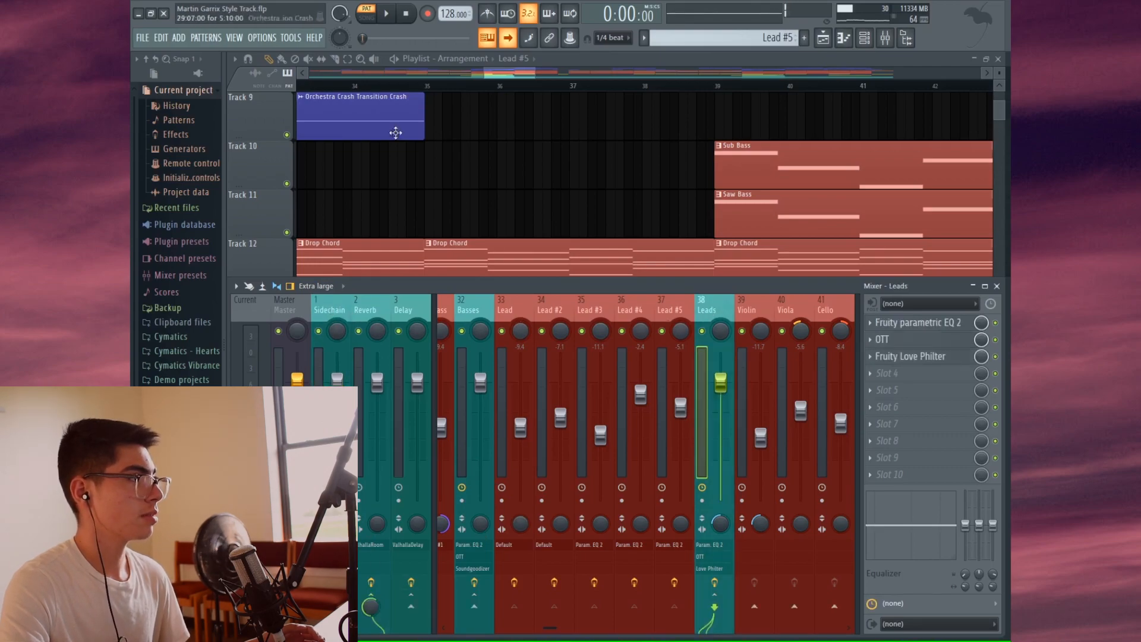
key("F9")
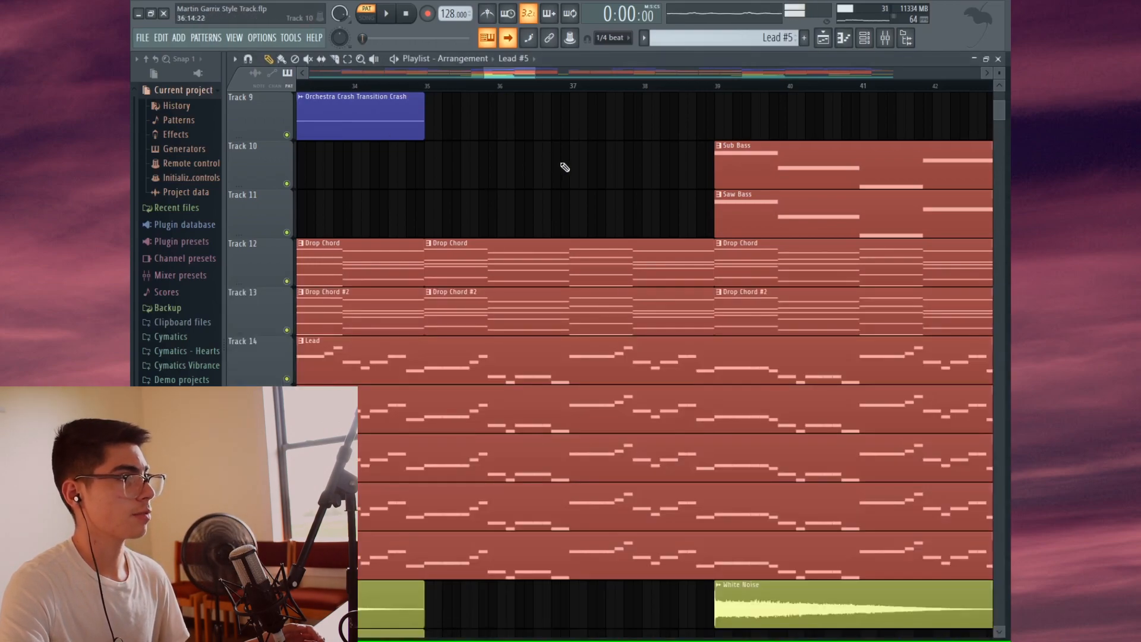
- Listen to the Sub Bass pattern from track 10 in the piano roll and close it
scroll(647, 291, "up", 1)
scroll(647, 292, "up", 3)
scroll(647, 292, "right", 4)
double_click(516, 257)
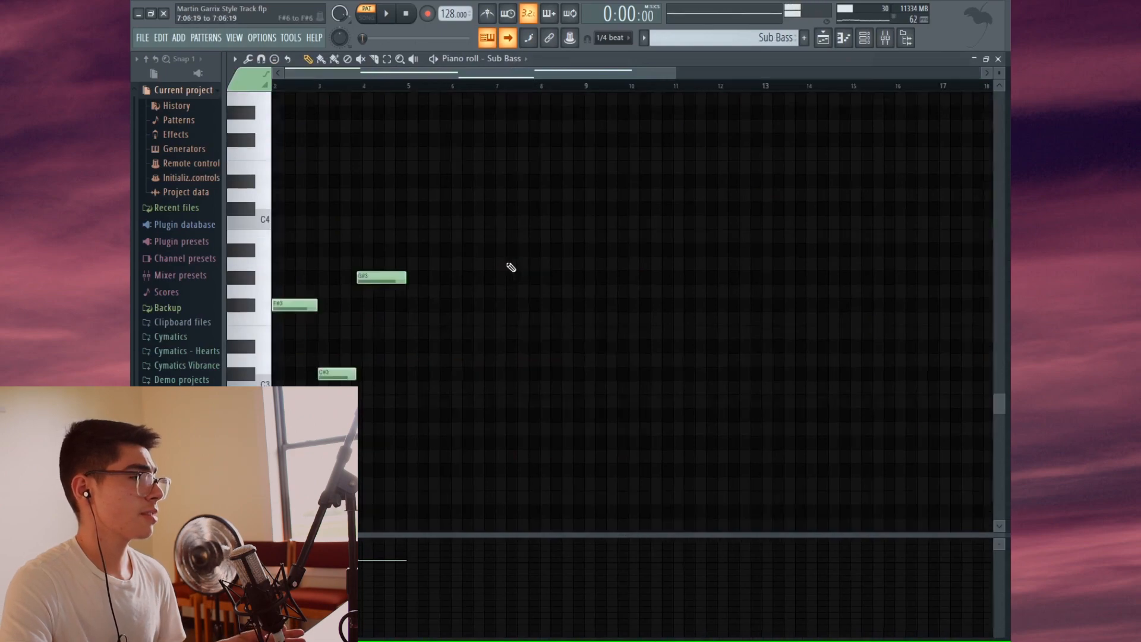
left_click(434, 59)
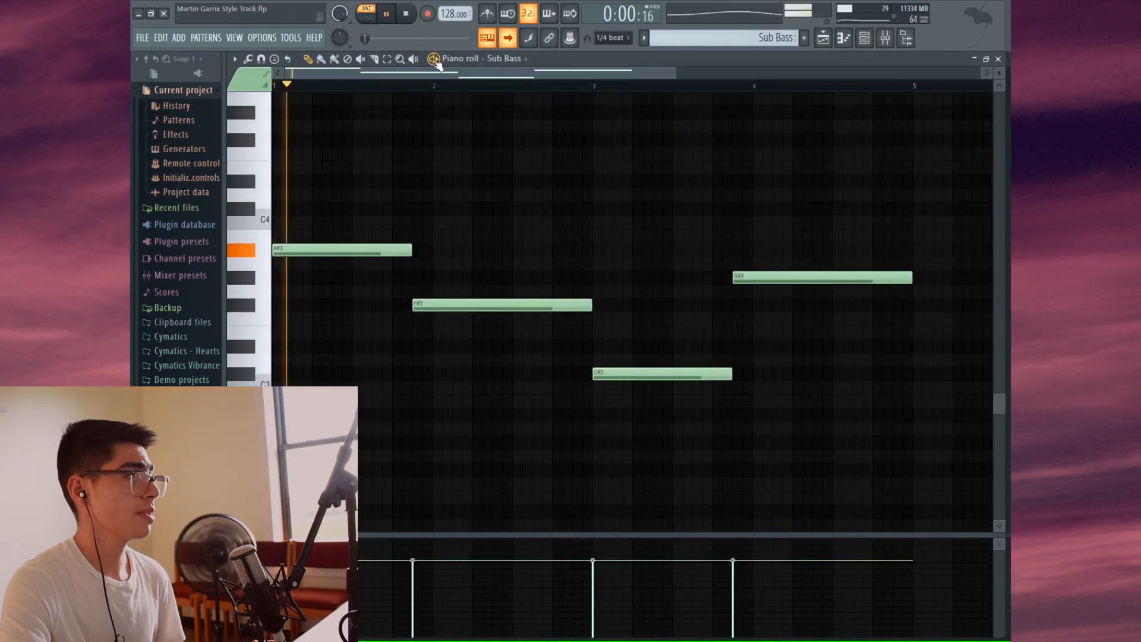
left_click(998, 60)
- Listen to the Saw Bass pattern from track 11 in the piano roll and close it
left_click(623, 322)
double_click(621, 321)
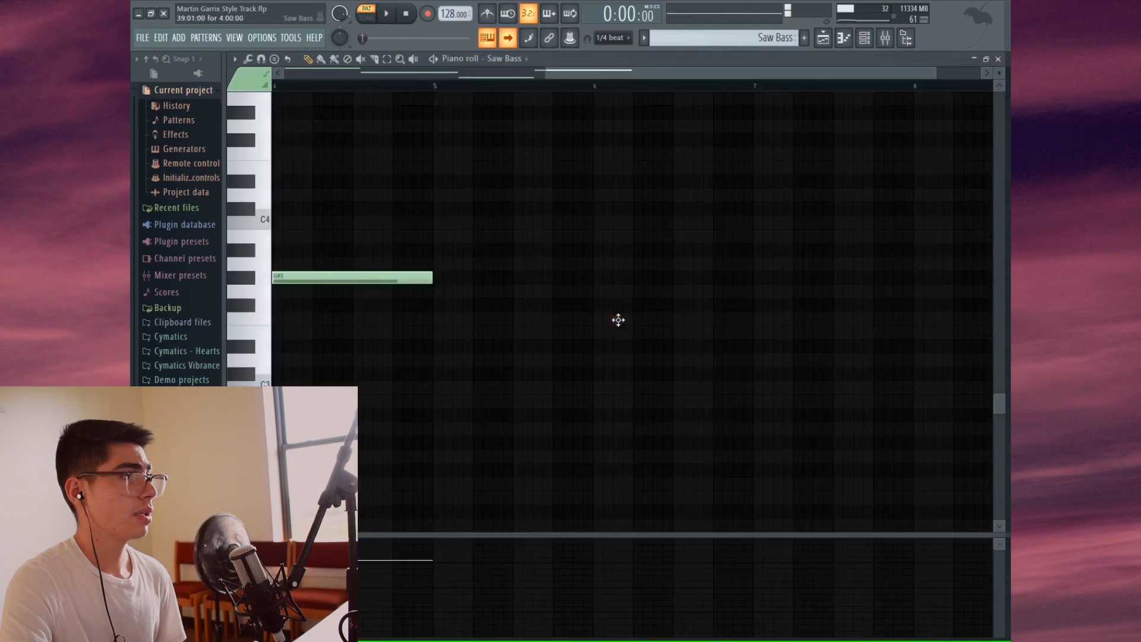
left_click(433, 58)
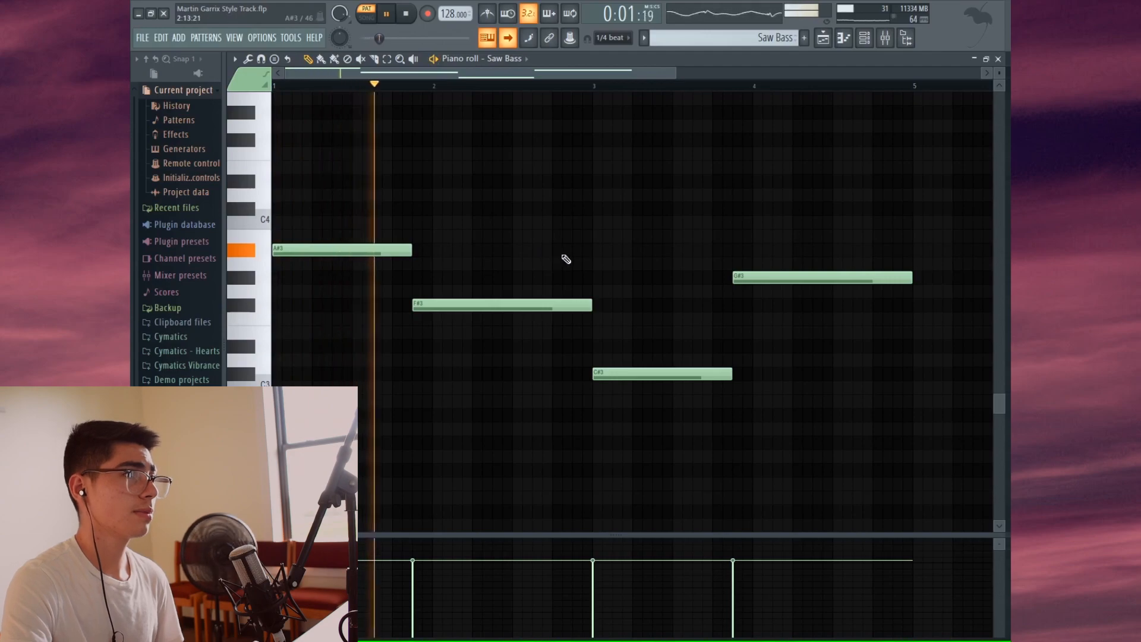
key("space")
left_click(1000, 60)
- Play the song from just before bar 39 and follow the first drop's drum, bass, chord and lead tracks, and stop playback
scroll(690, 226, "down", 7)
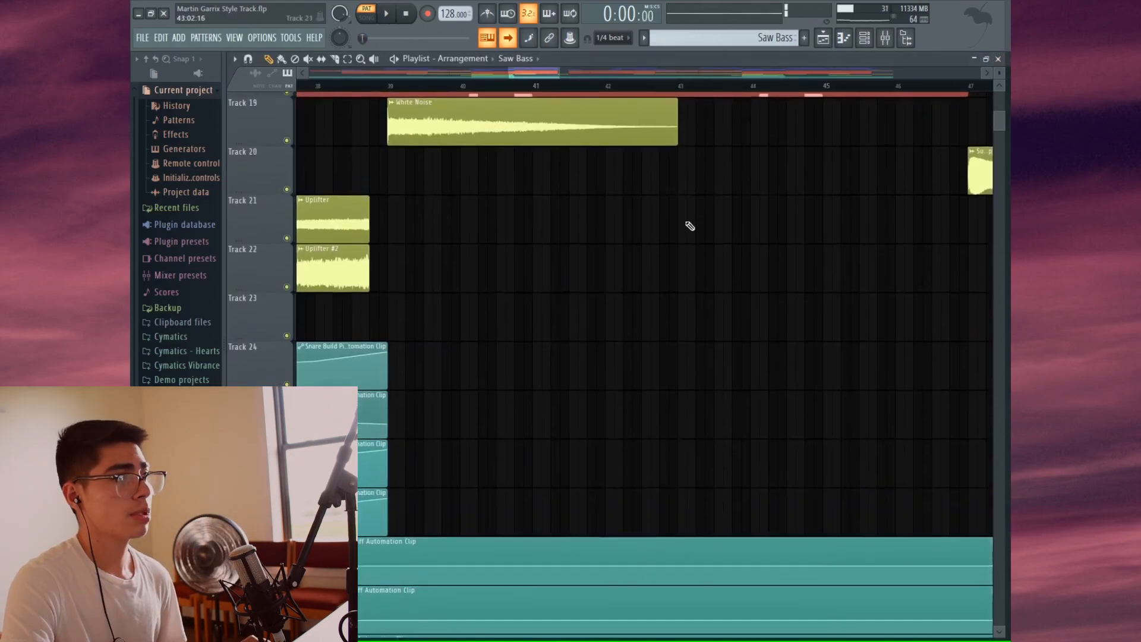
scroll(689, 226, "up", 8)
scroll(440, 202, "down", 2)
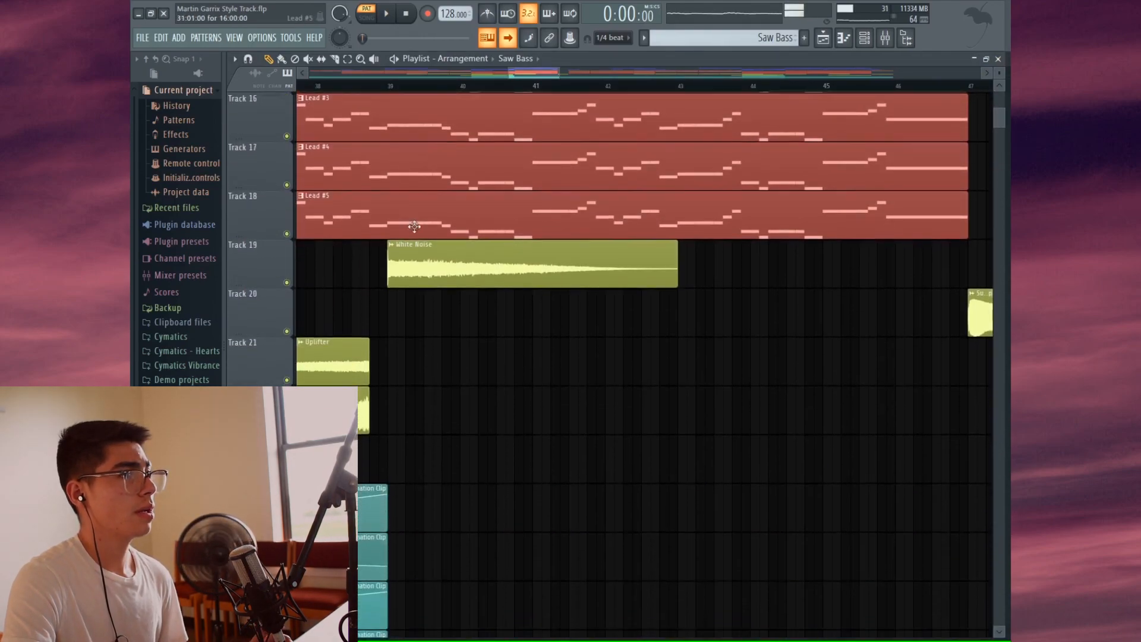
scroll(465, 171, "up", 13)
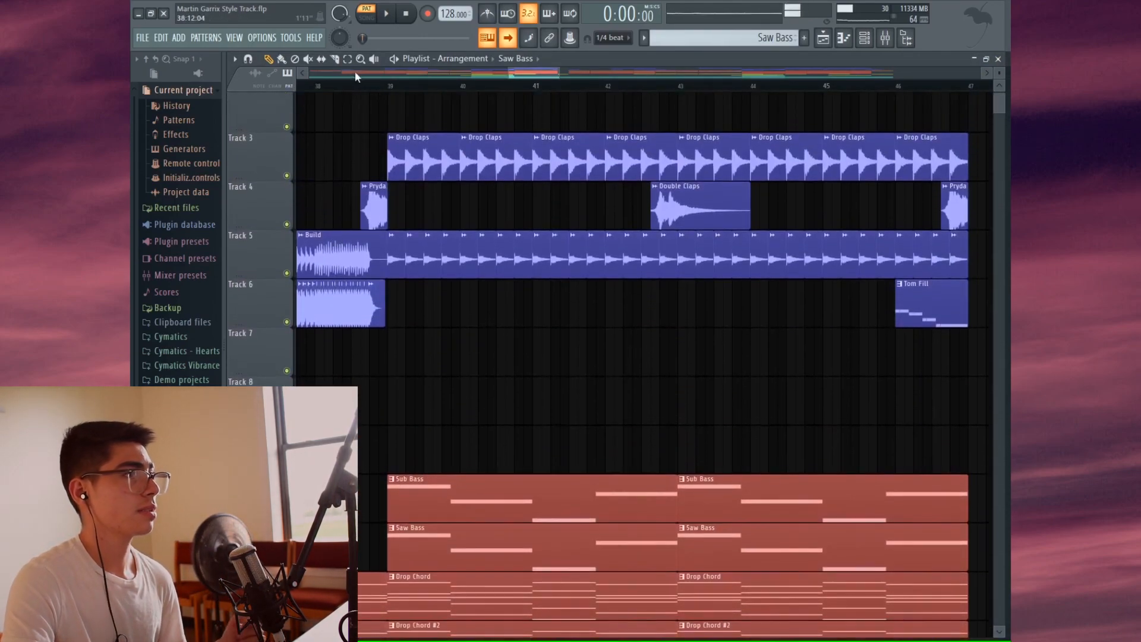
left_click(394, 88)
scroll(446, 268, "down", 2)
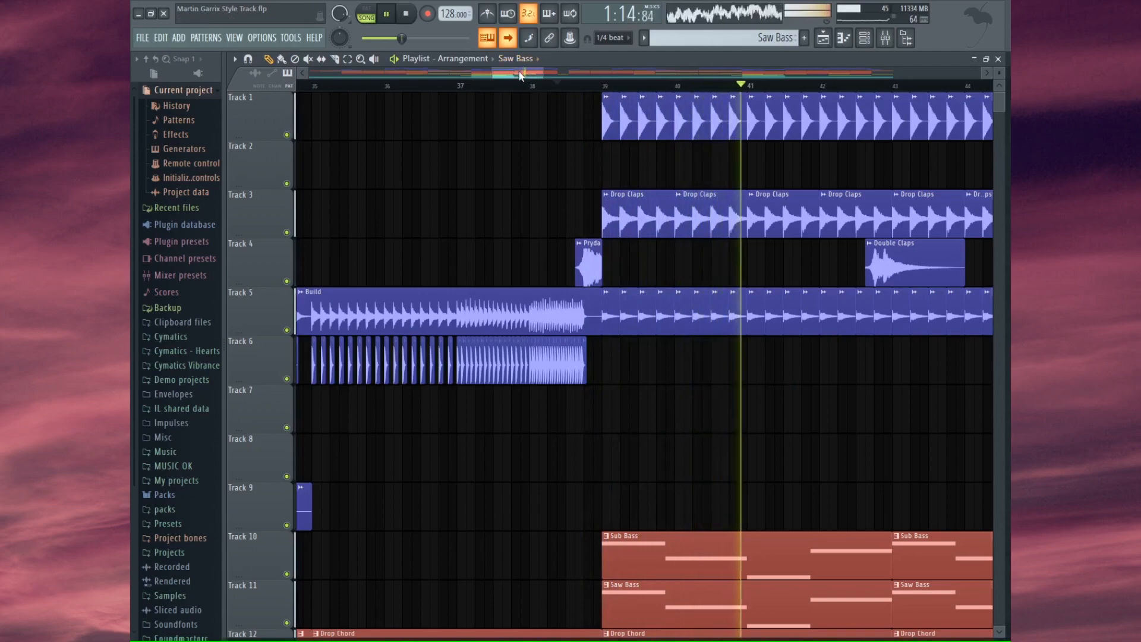
left_click_drag(530, 76, 548, 81)
left_click_drag(811, 335, 687, 294)
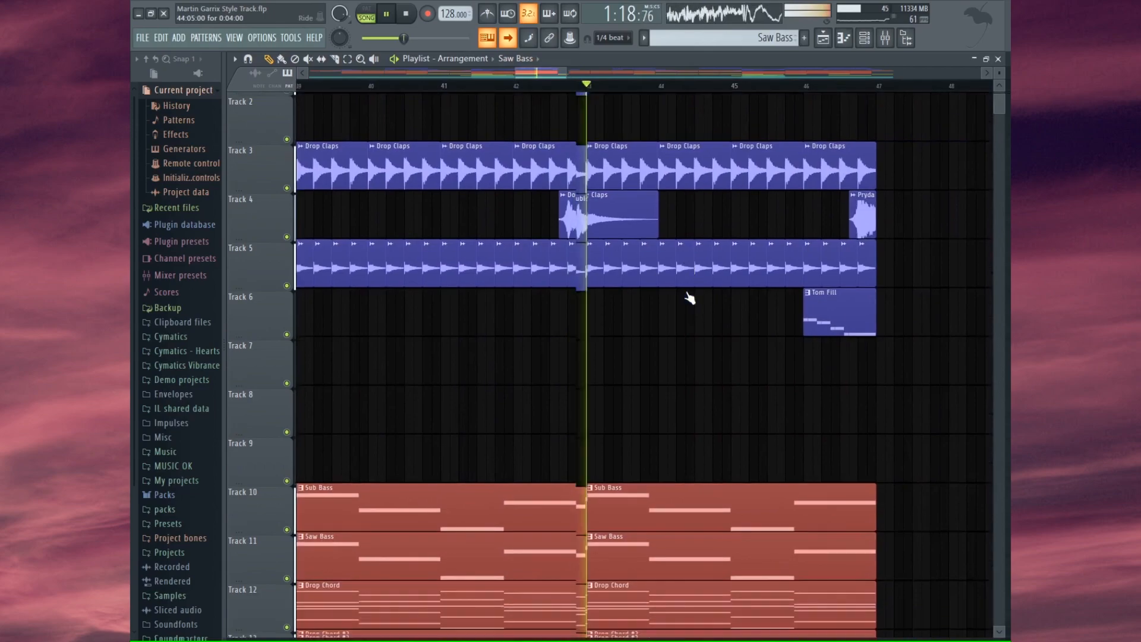
scroll(690, 298, "down", 8)
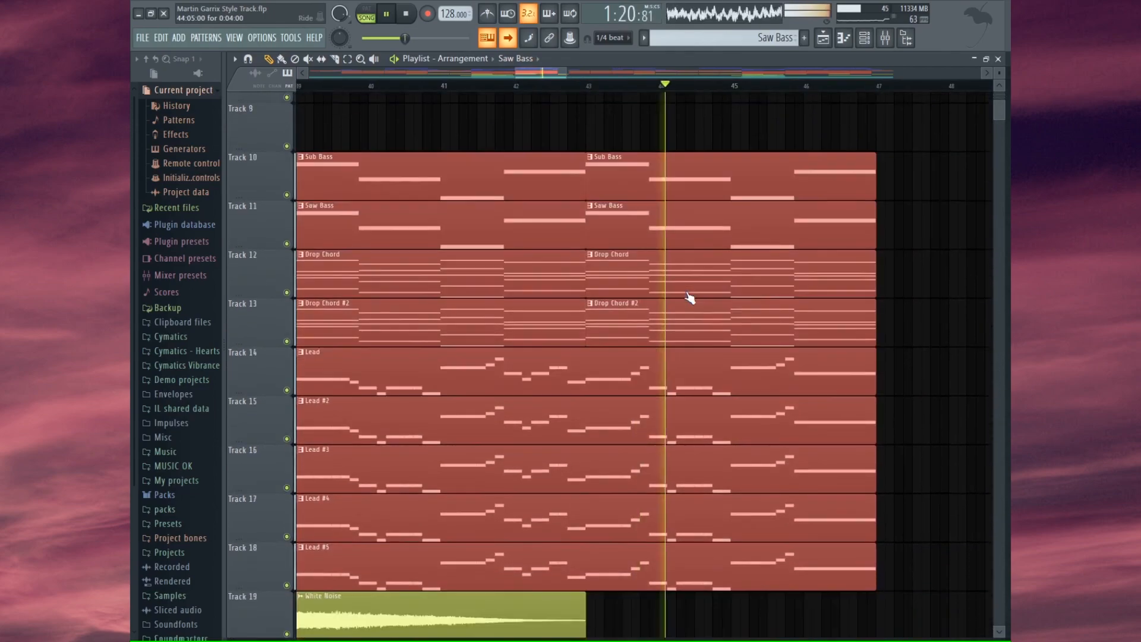
scroll(689, 297, "up", 2)
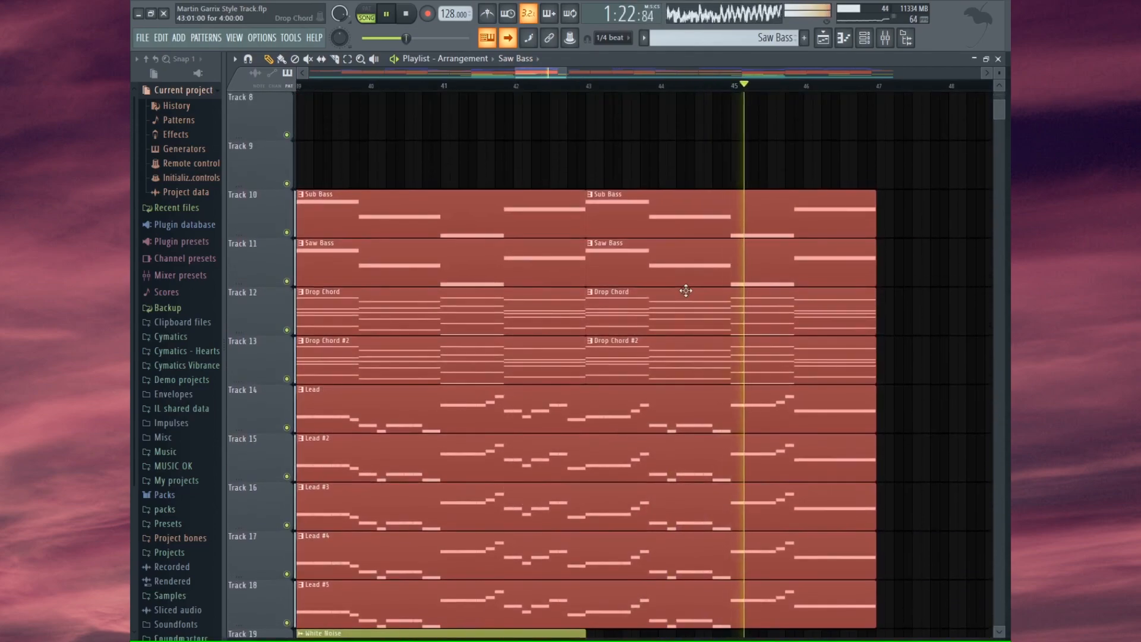
scroll(802, 231, "up", 5)
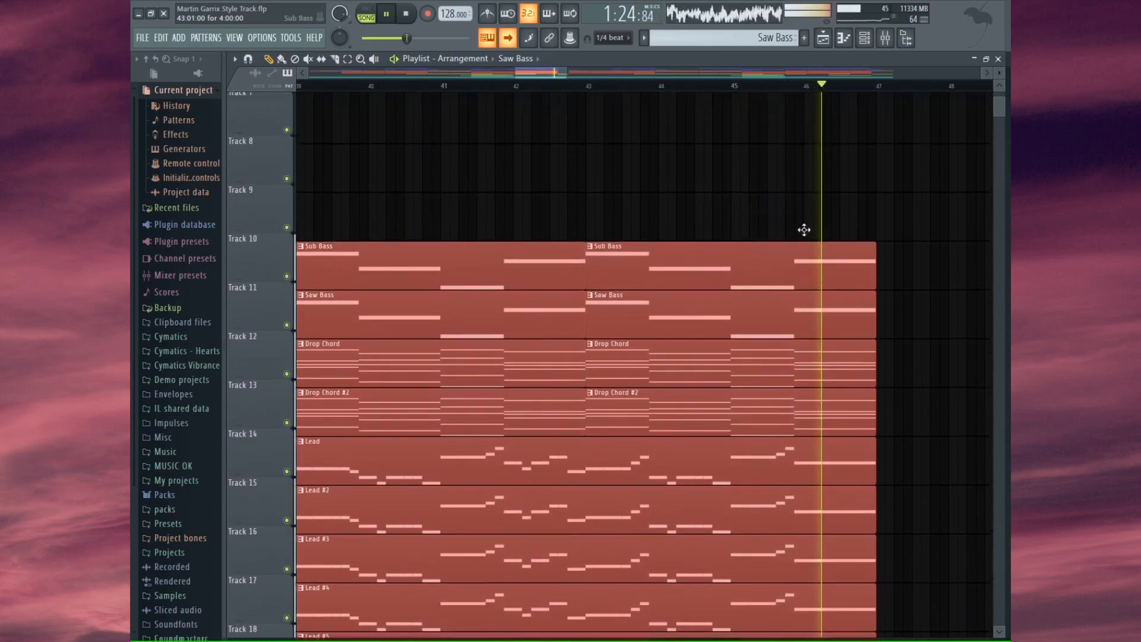
key("space")
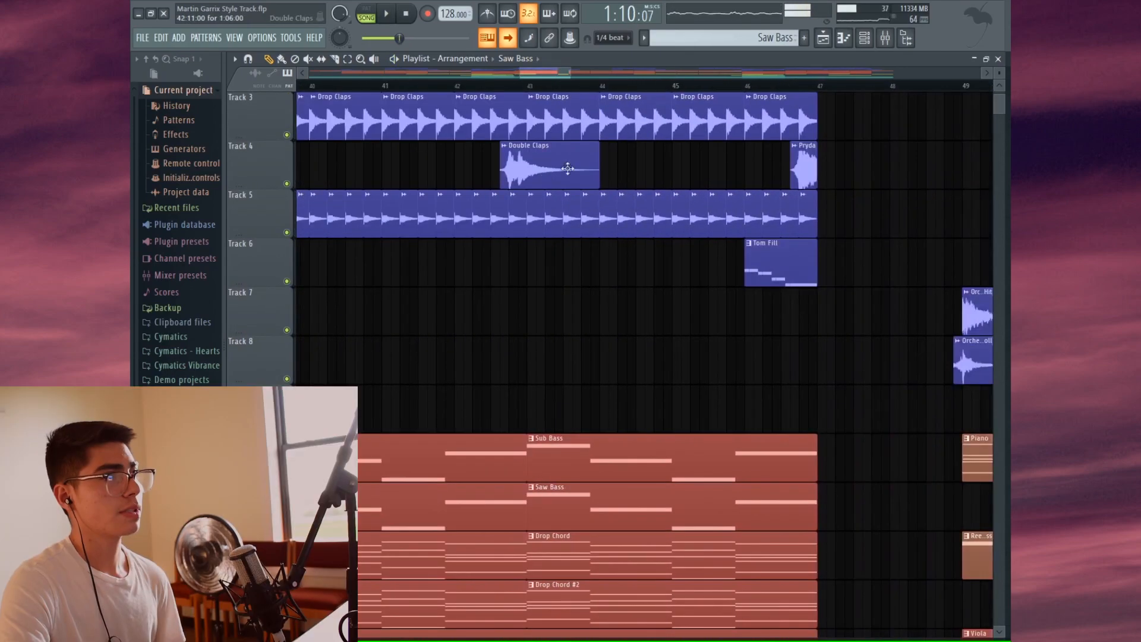
- Inspect the Pryda snare and Double Claps samples on track 4 and close their channel windows
scroll(535, 172, "left", 4)
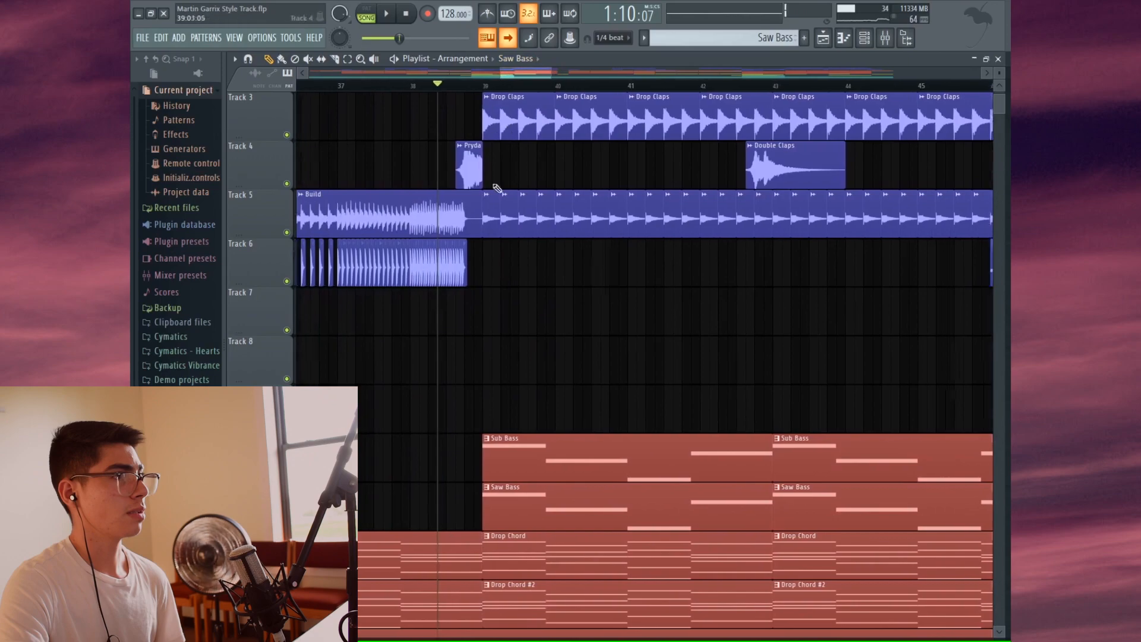
double_click(482, 174)
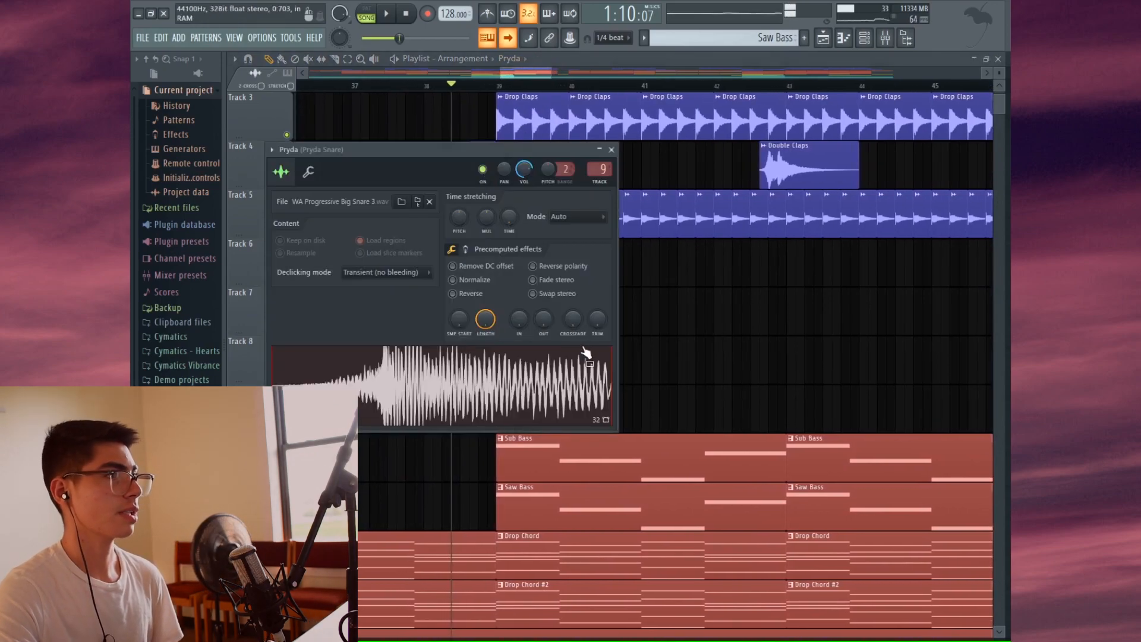
left_click(611, 150)
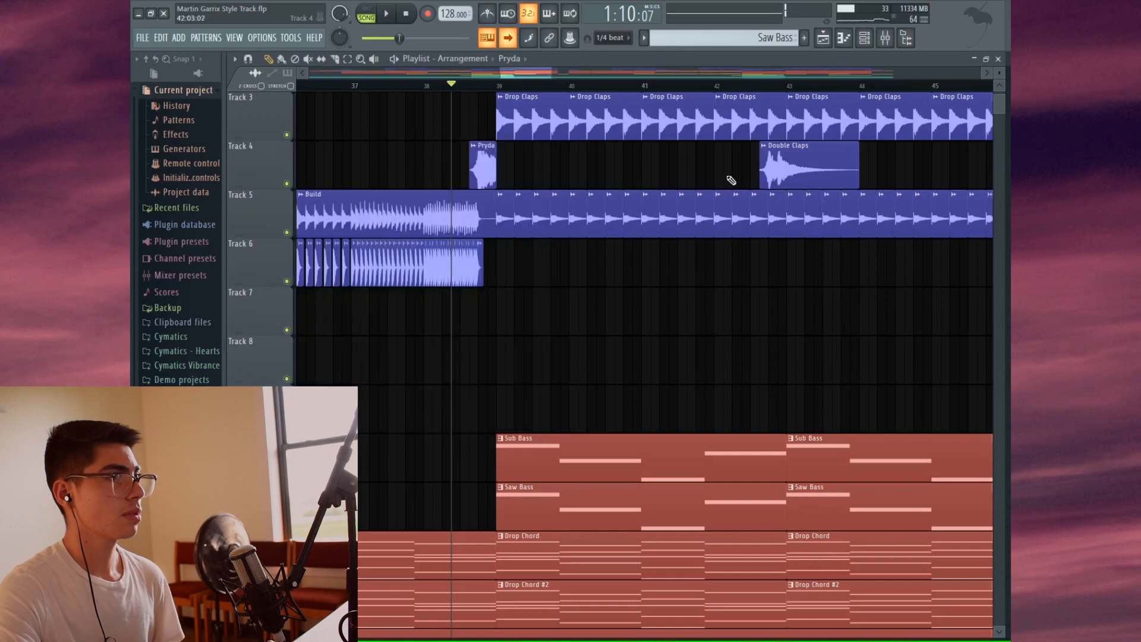
double_click(774, 166)
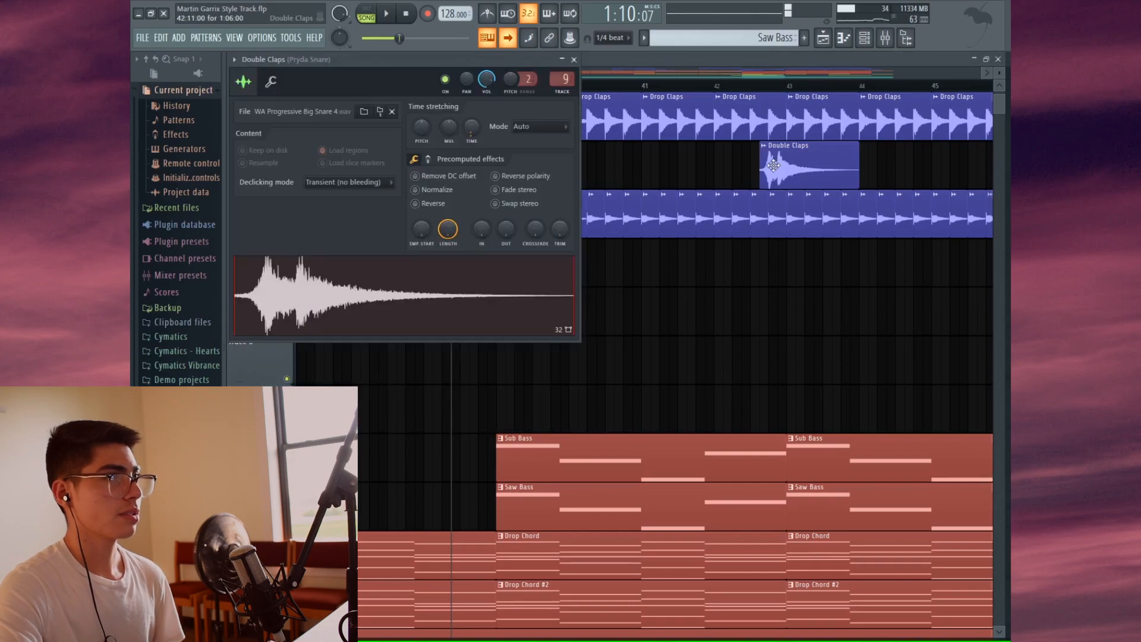
left_click(574, 60)
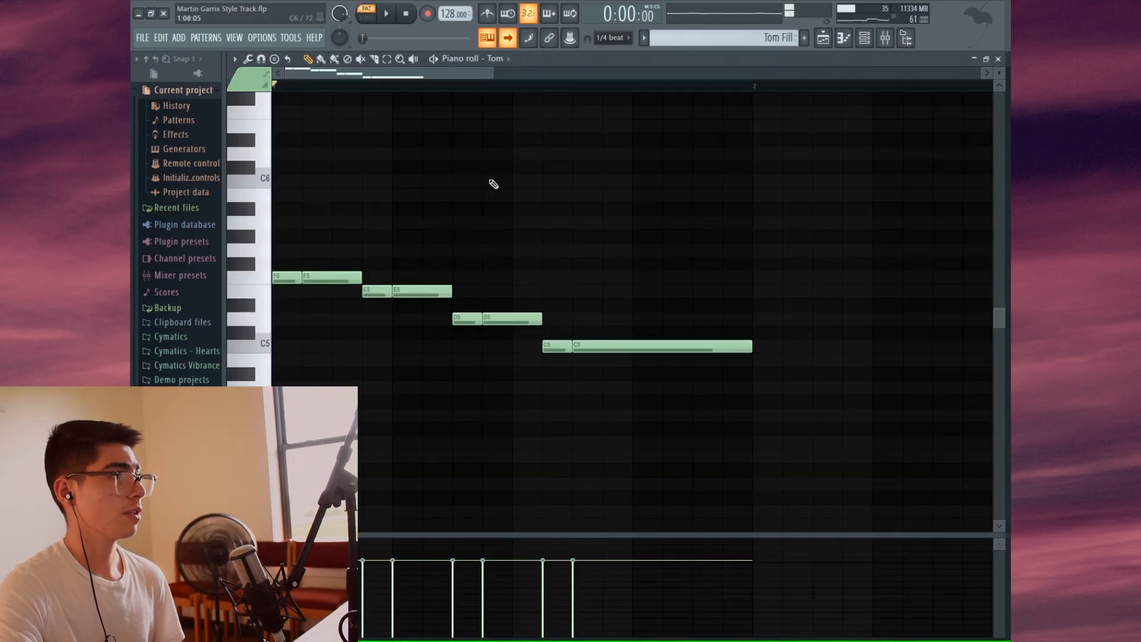
- Listen to the Tom Fill pattern in the piano roll and close it
key("space")
key("space")
left_click(998, 59)
- Inspect the drop's Kick, Drop Claps and Ride samples one after another, closing each channel window
double_click(659, 109)
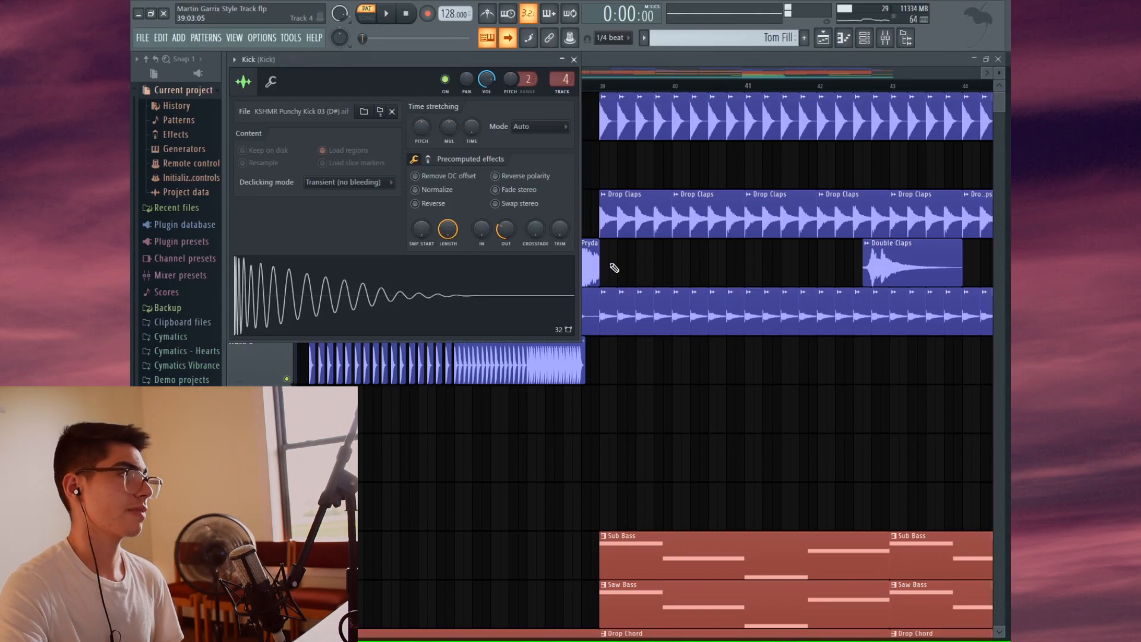
left_click(574, 60)
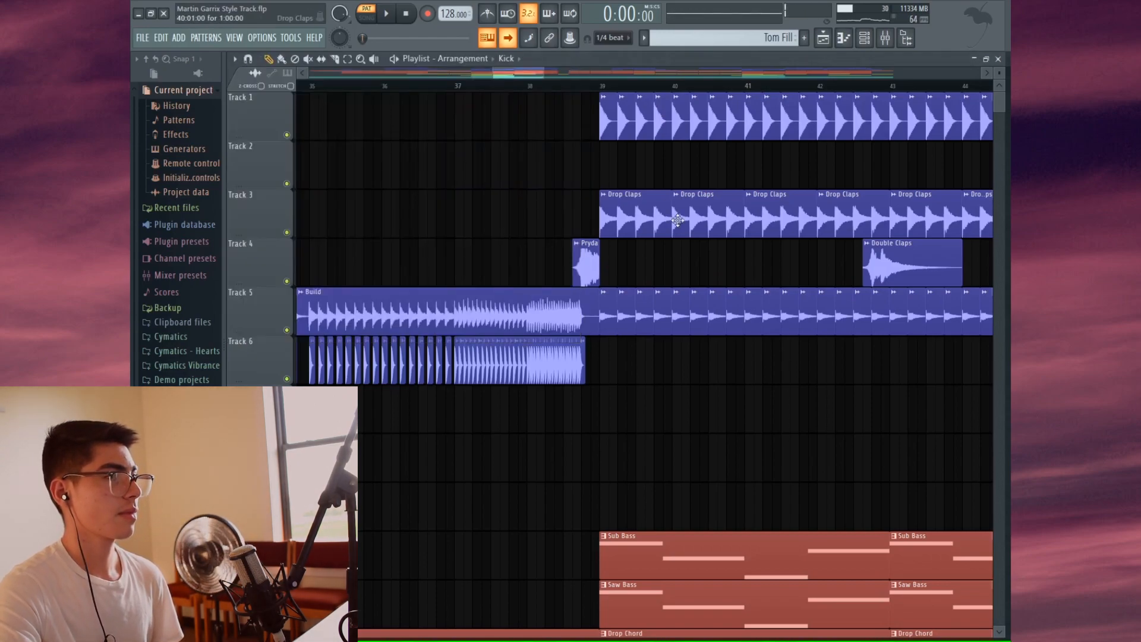
double_click(694, 217)
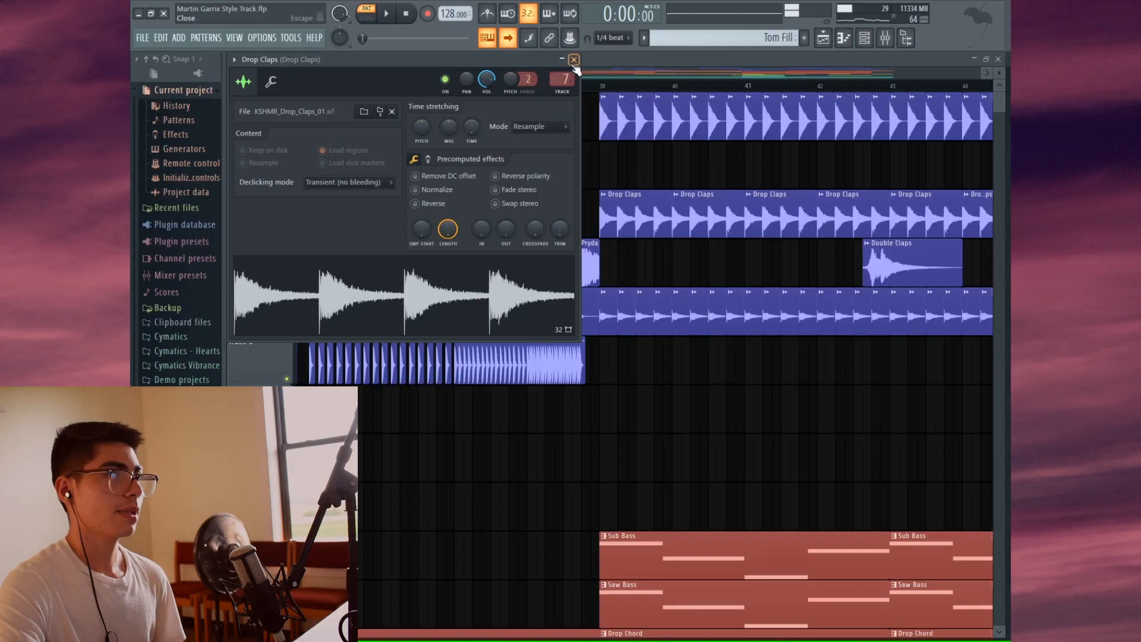
left_click(578, 66)
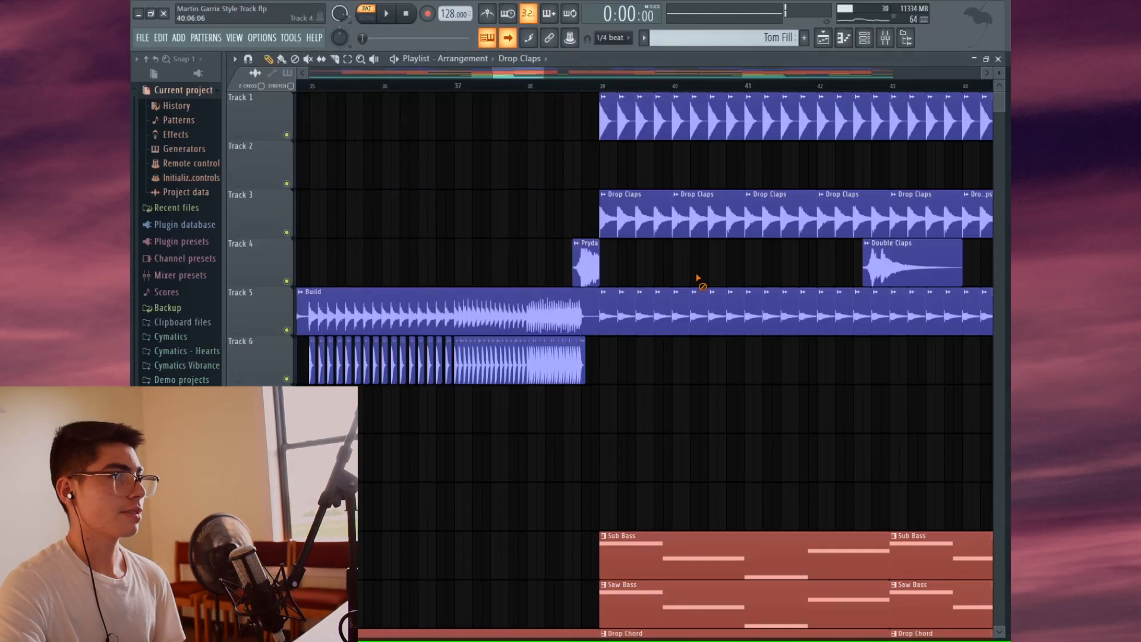
double_click(763, 321)
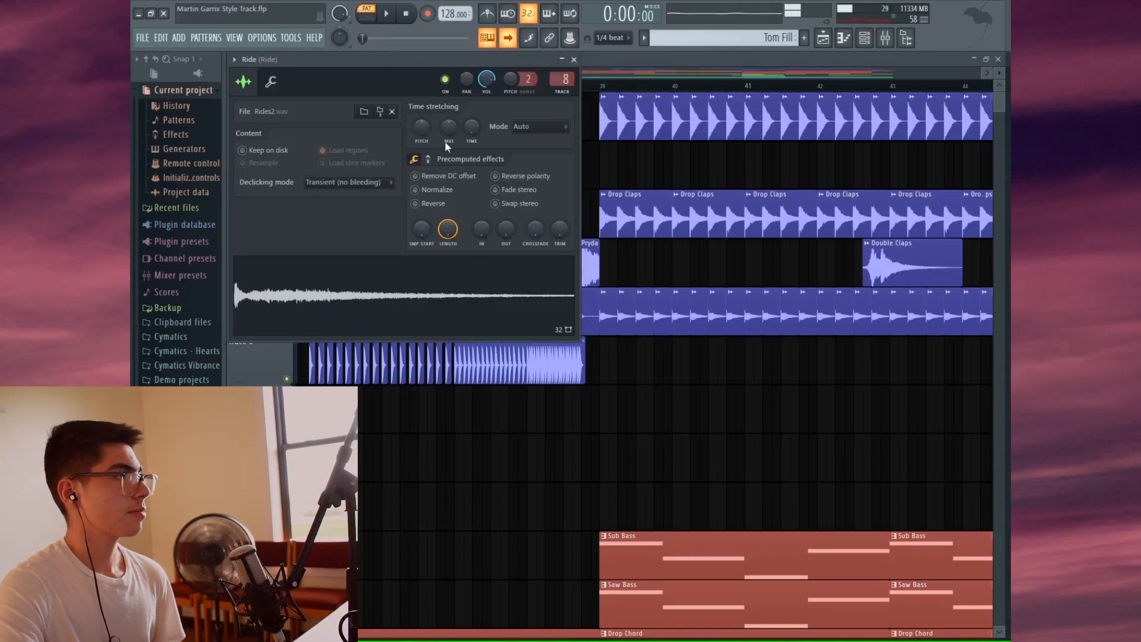
left_click(575, 60)
- Play the arrangement from just before bar 73 to hear the section leading into the second build, and stop playback
right_click(550, 165, "ctrl")
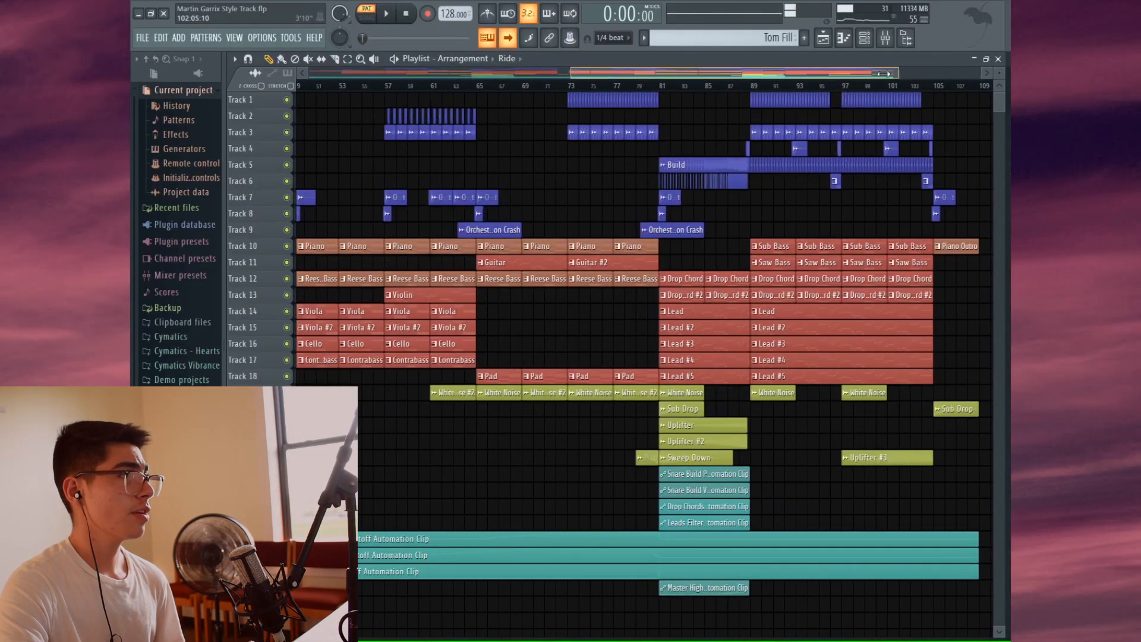
scroll(704, 107, "up", 3)
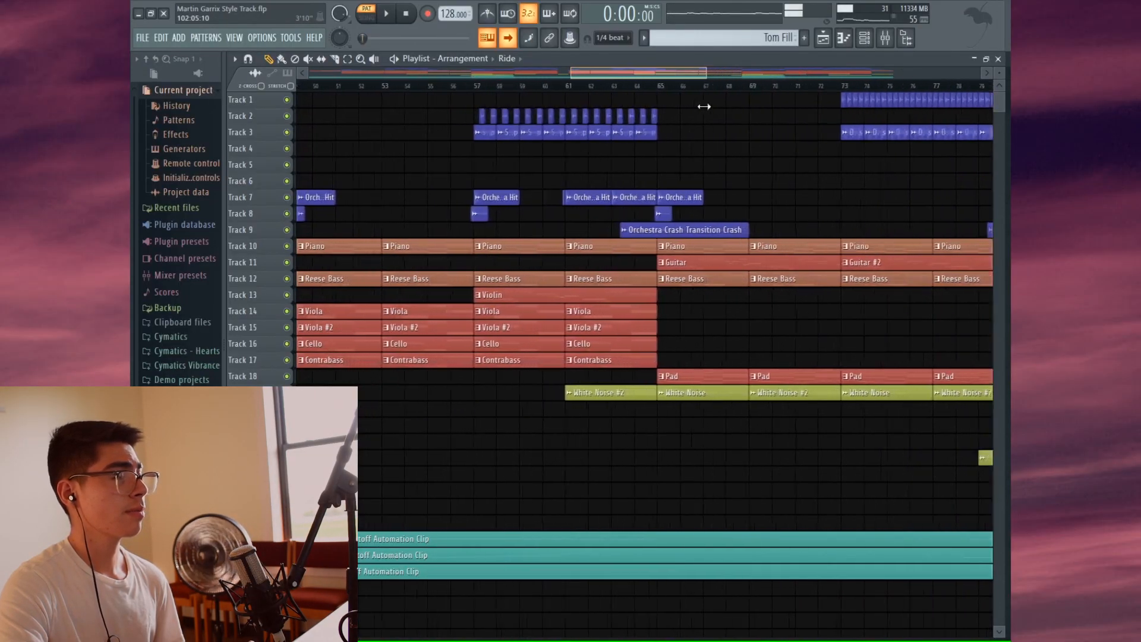
left_click_drag(647, 73, 716, 75)
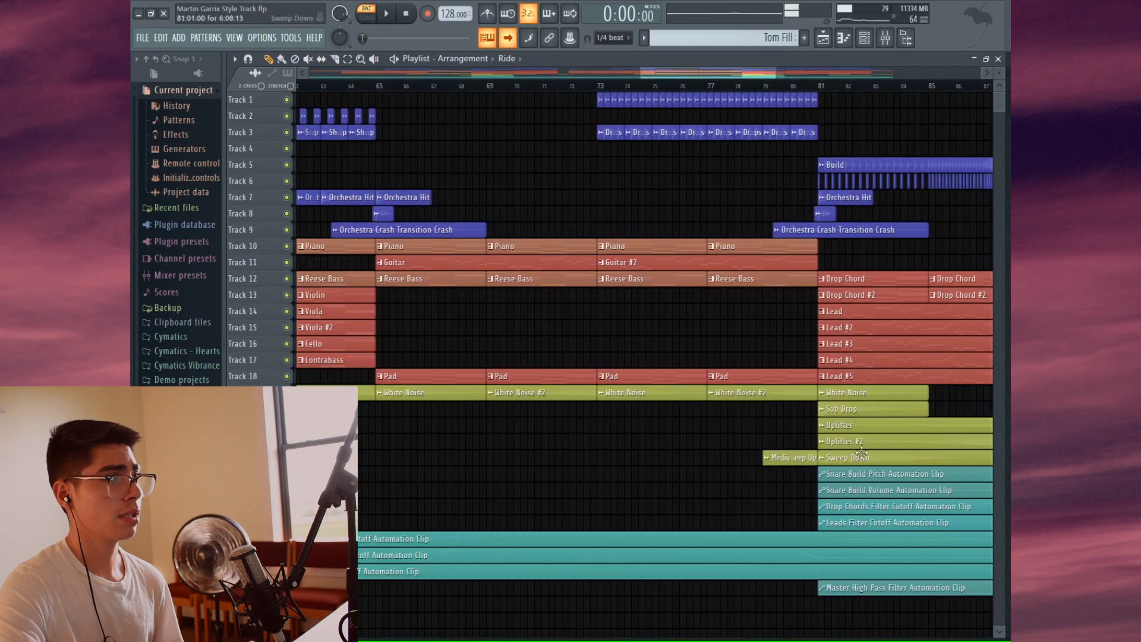
left_click(597, 85)
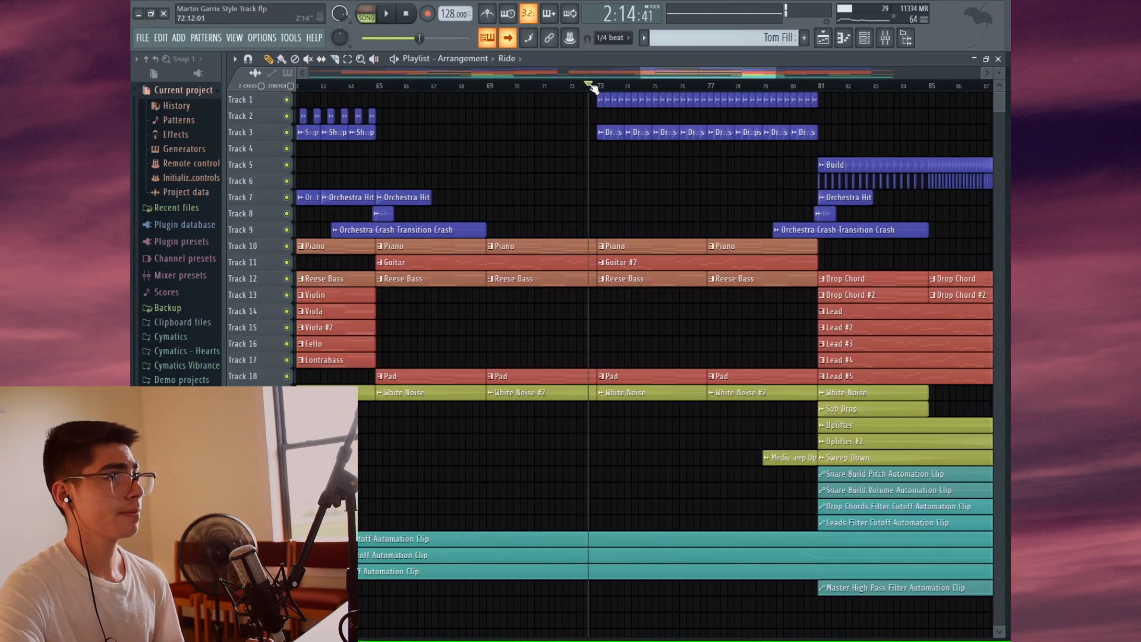
key("space")
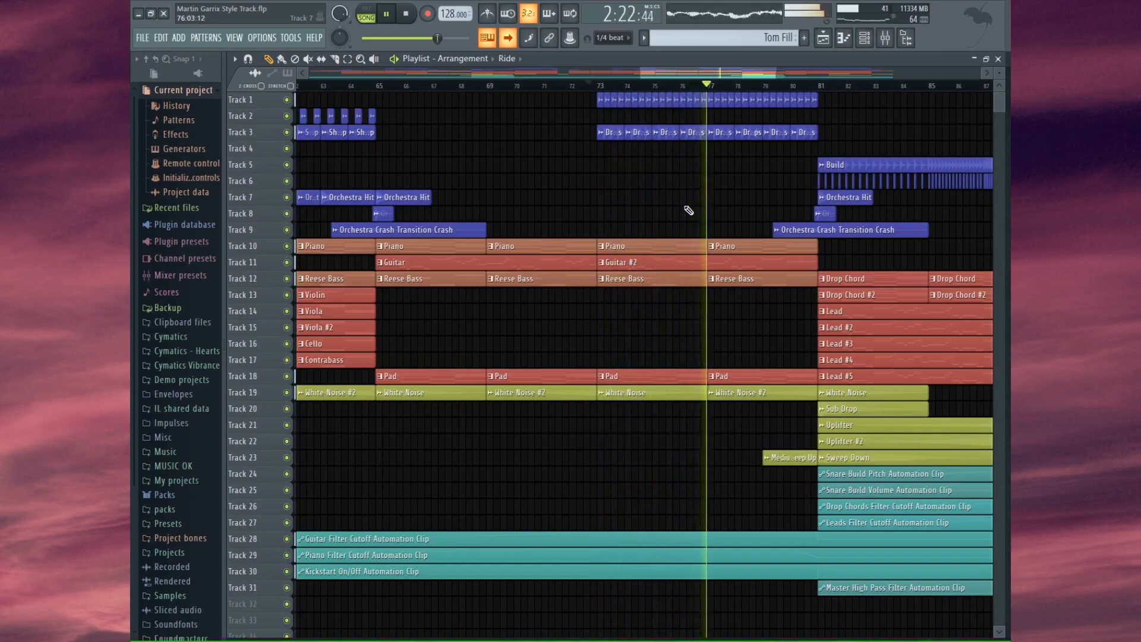
key("space")
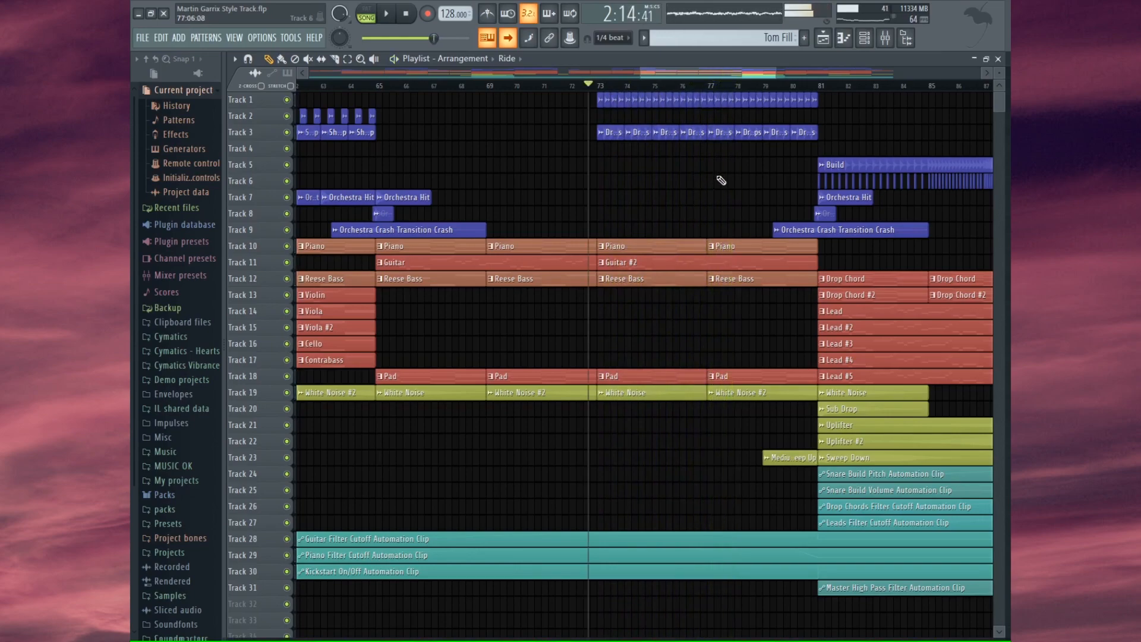
- Inspect the Real Kick sample on track 1 and close its channel window
double_click(763, 103)
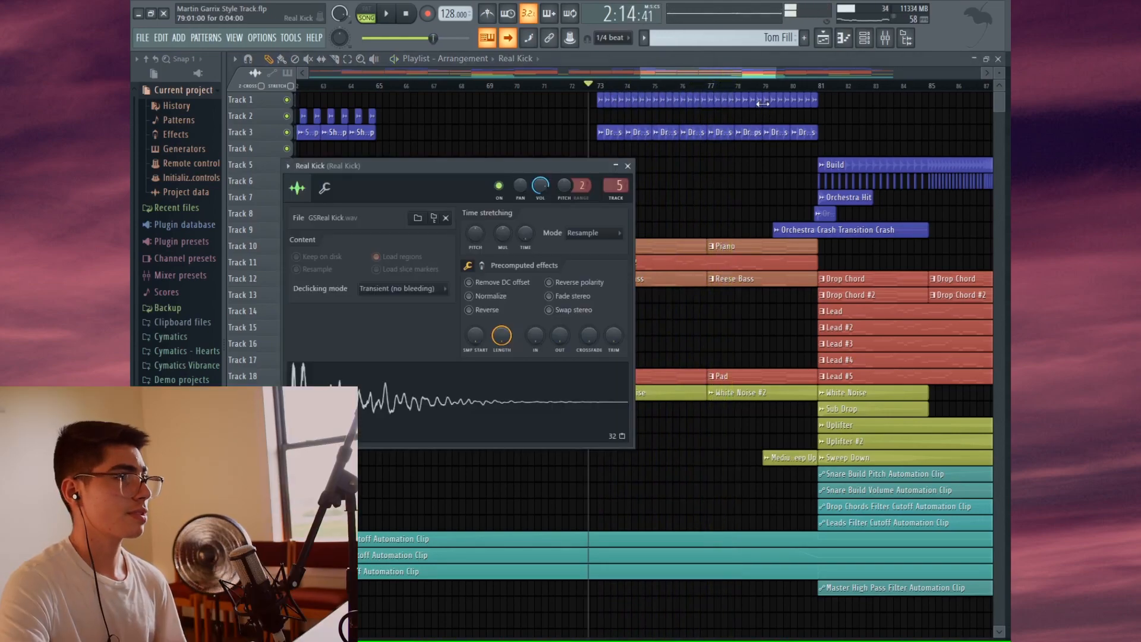
left_click_drag(354, 173, 299, 66)
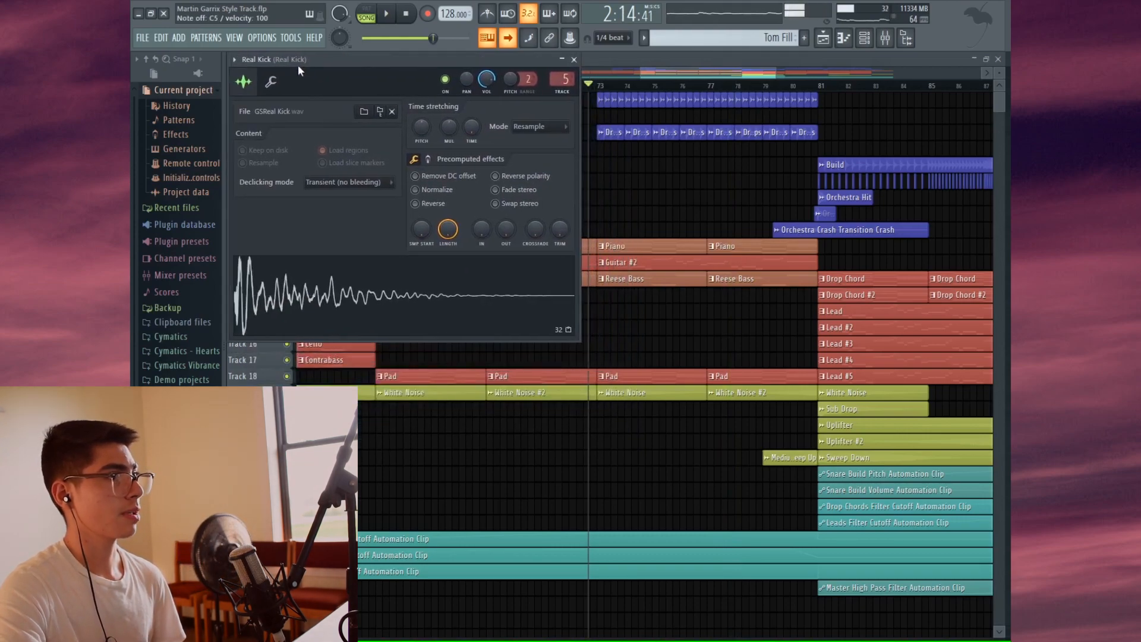
left_click(574, 59)
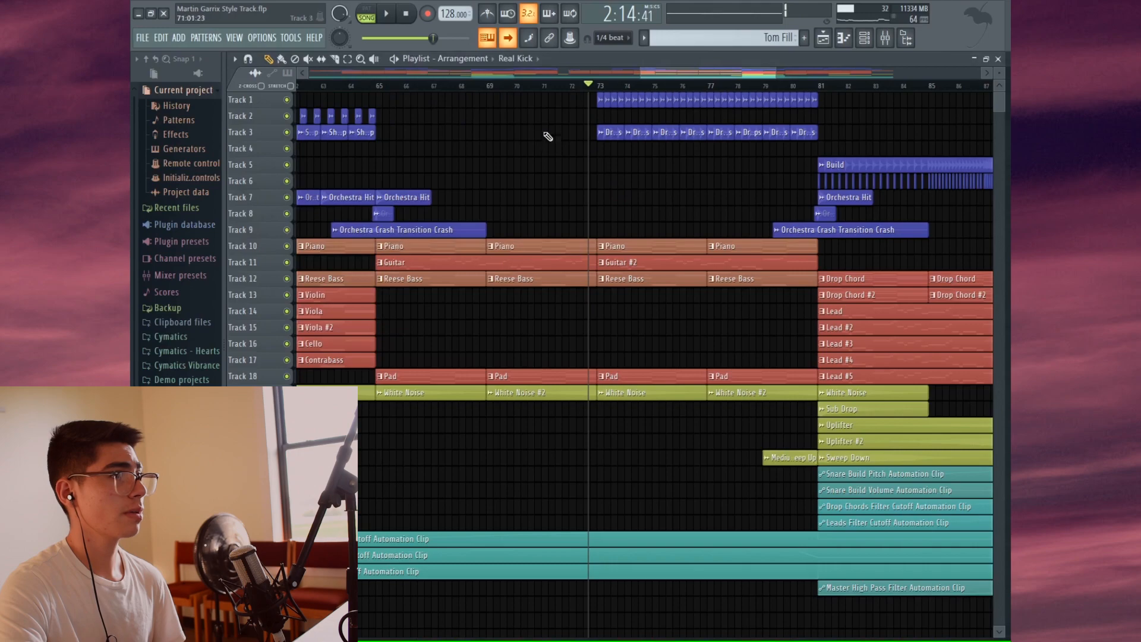
- Play the second drop from just before bar 101, solo track 23 to hear Uplifter #3, stop playback and unsolo the track
scroll(612, 173, "right", 5)
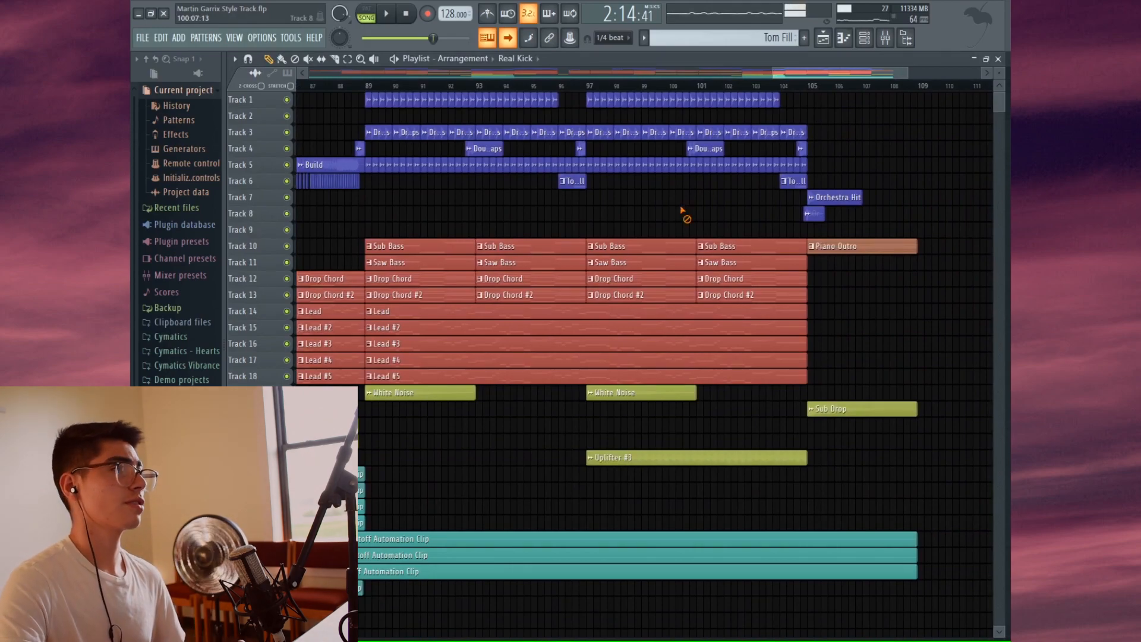
left_click(691, 88)
key("space")
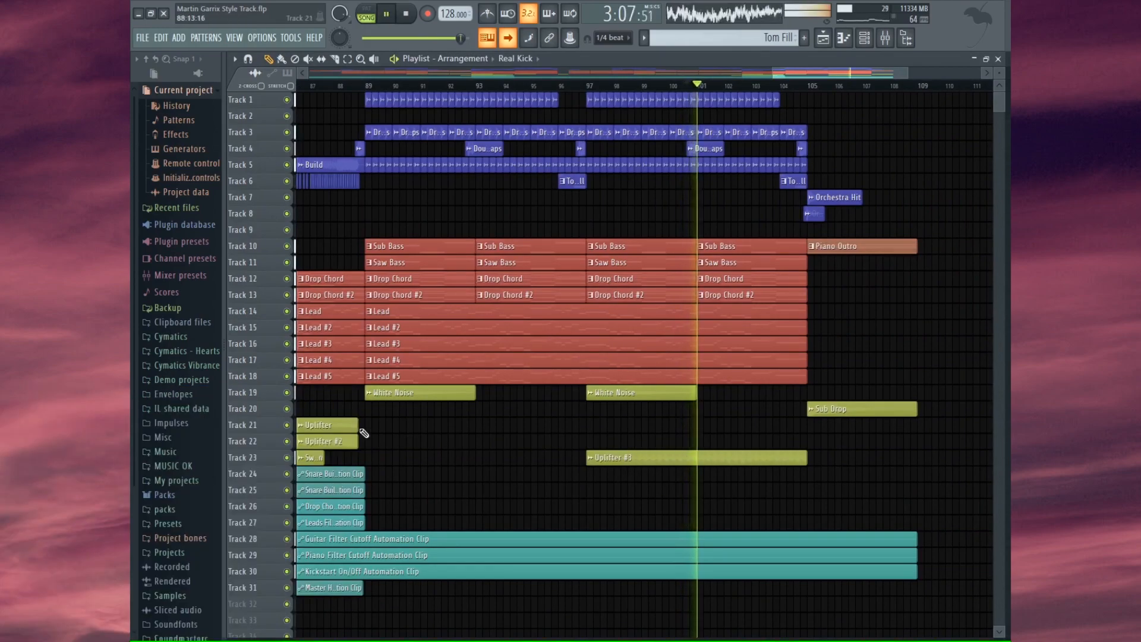
right_click(286, 458)
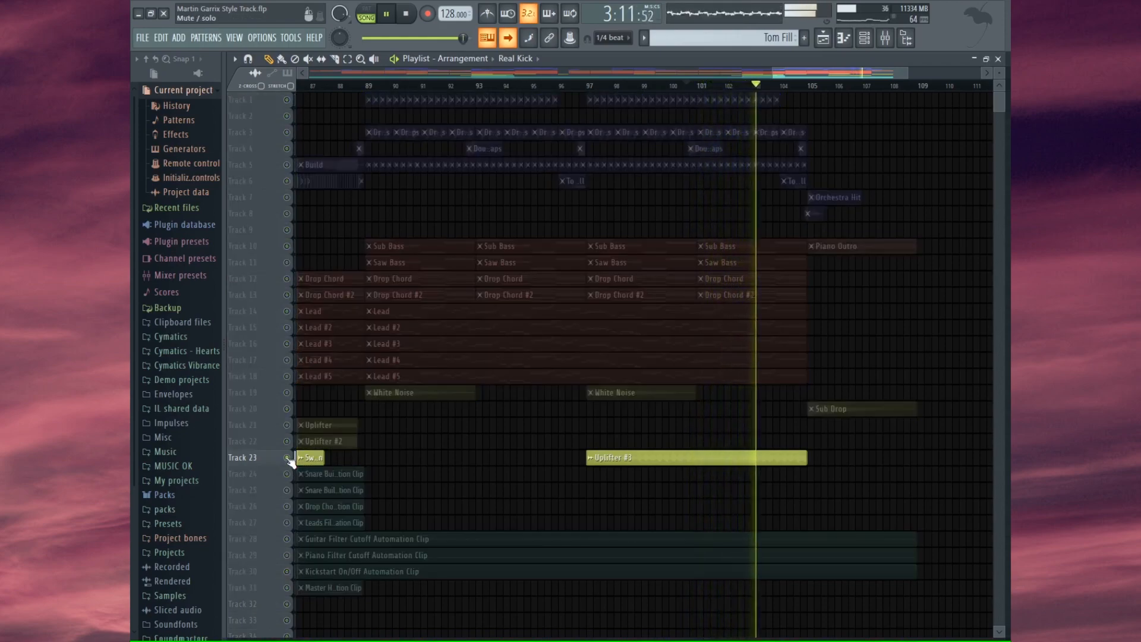
key("space")
right_click(287, 457)
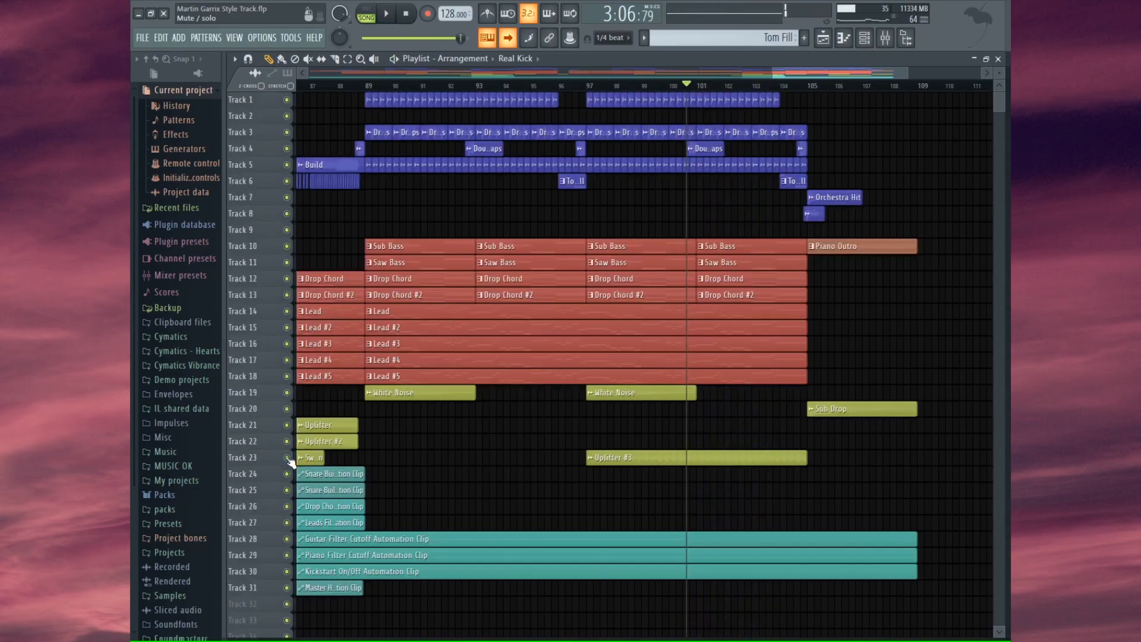
- Show the whole arrangement in the playlist and bring up the Master track's effect chain in the mixer
right_click(470, 459, "ctrl")
right_click(786, 188, "ctrl")
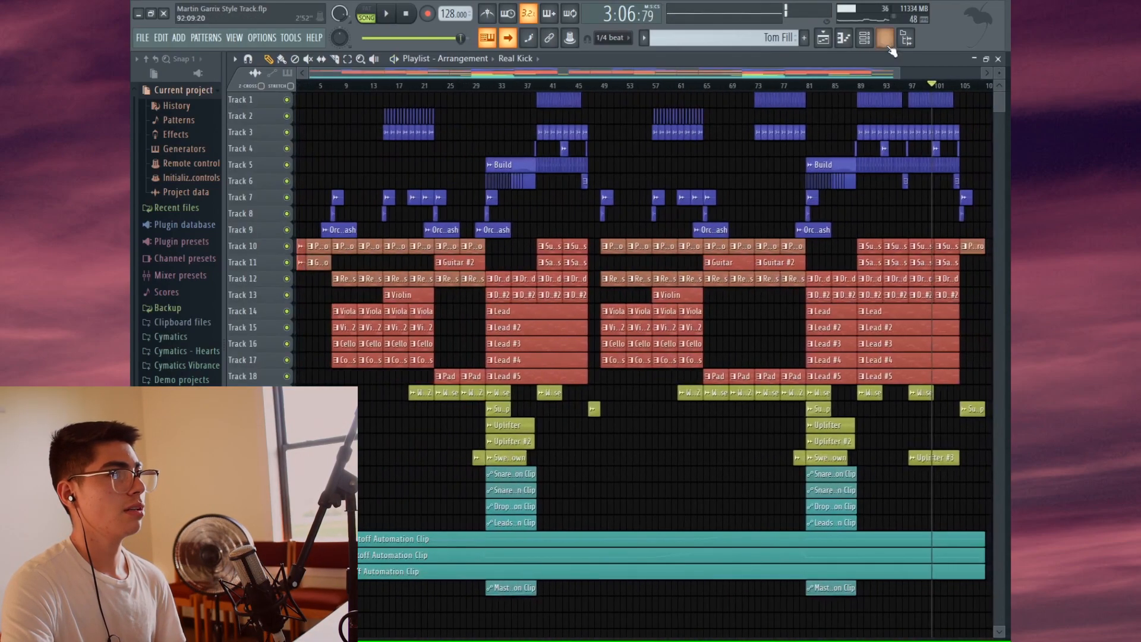
left_click(885, 39)
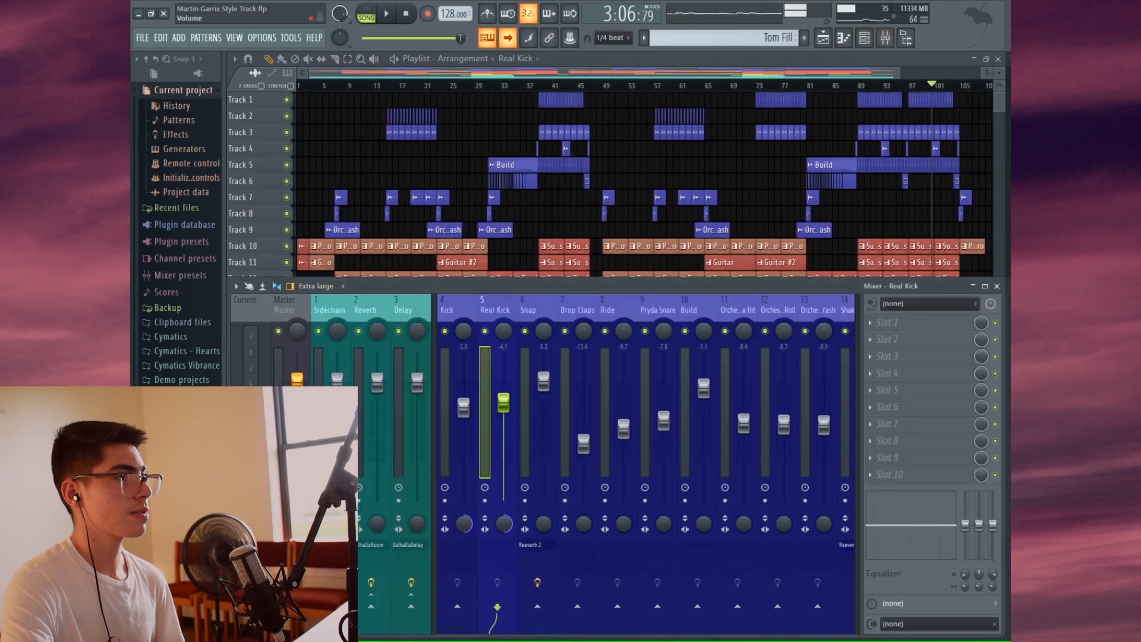
left_click(382, 316)
left_click(331, 318)
left_click(291, 321)
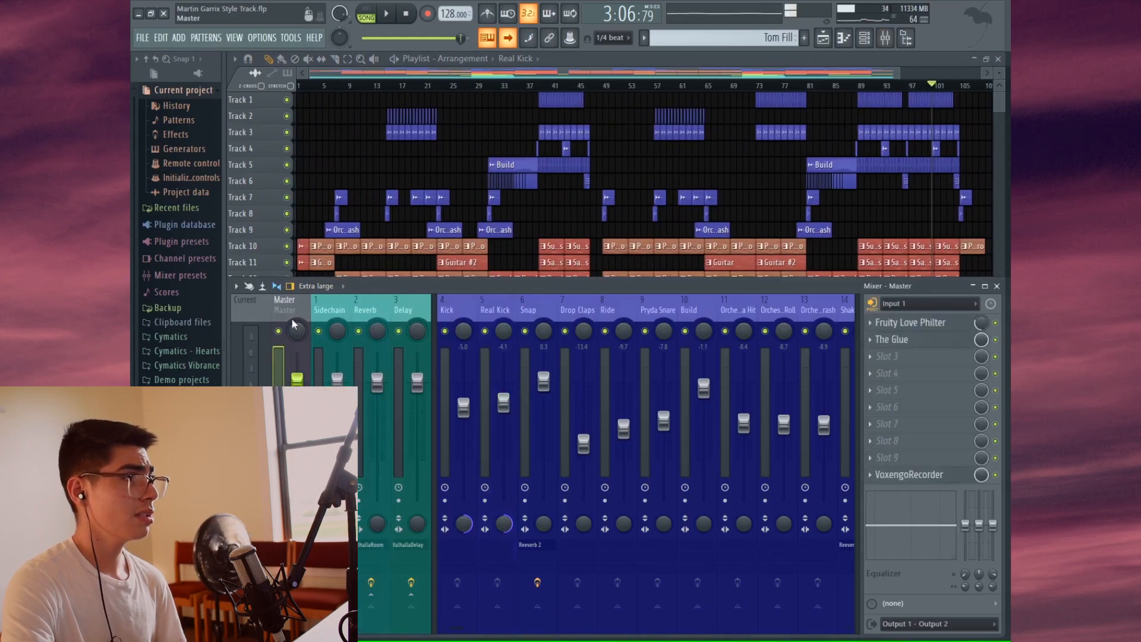
- Inspect the Fruity Love Philter on the Master track, review the playlist, and open The Glue from the Master's effect chain
left_click(947, 326)
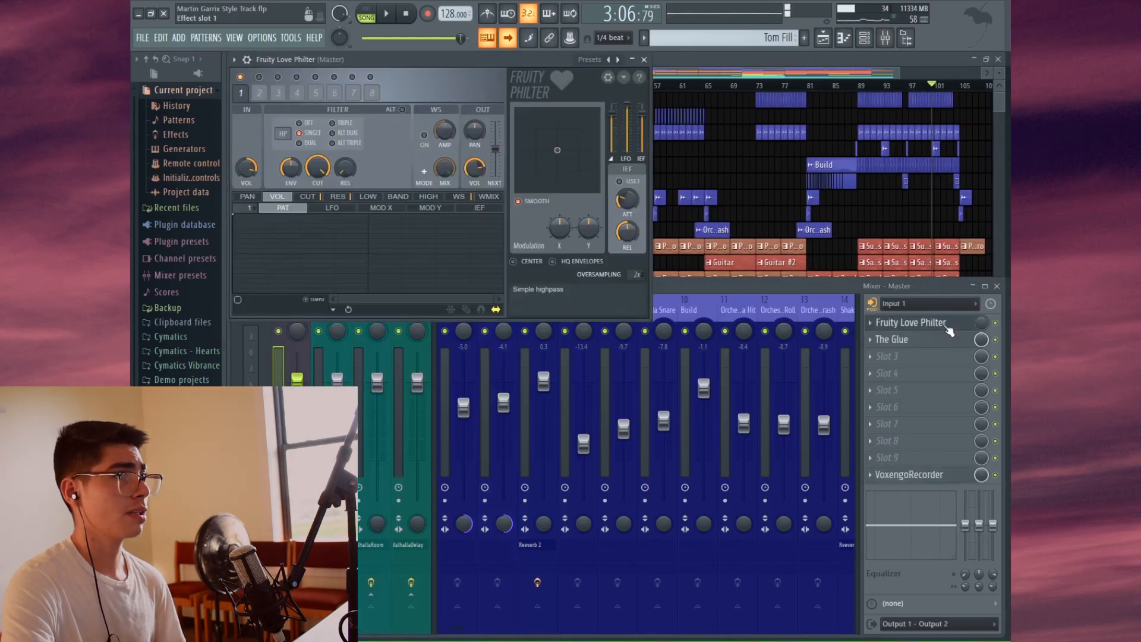
left_click(947, 327)
left_click(939, 322)
right_click(756, 194)
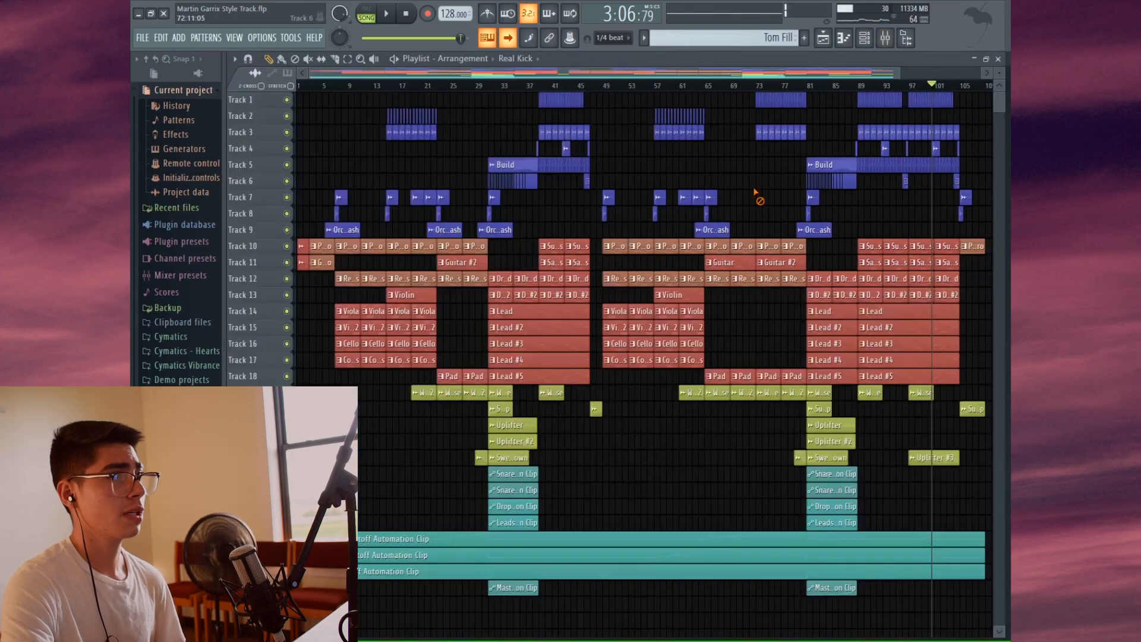
scroll(676, 311, "down", 5)
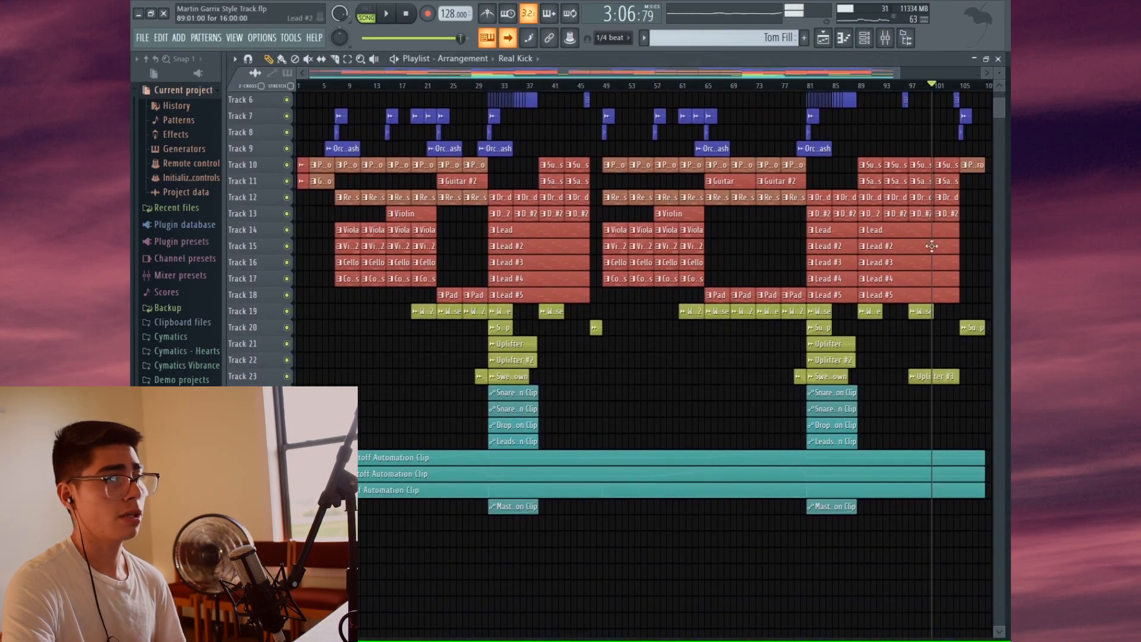
left_click(885, 37)
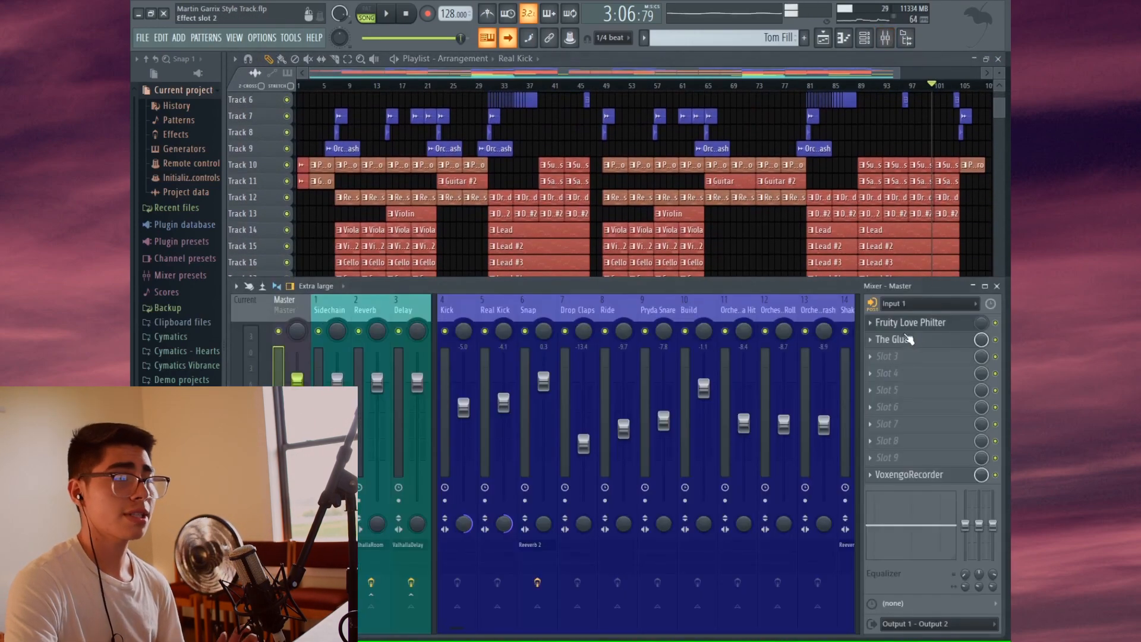
left_click(912, 344)
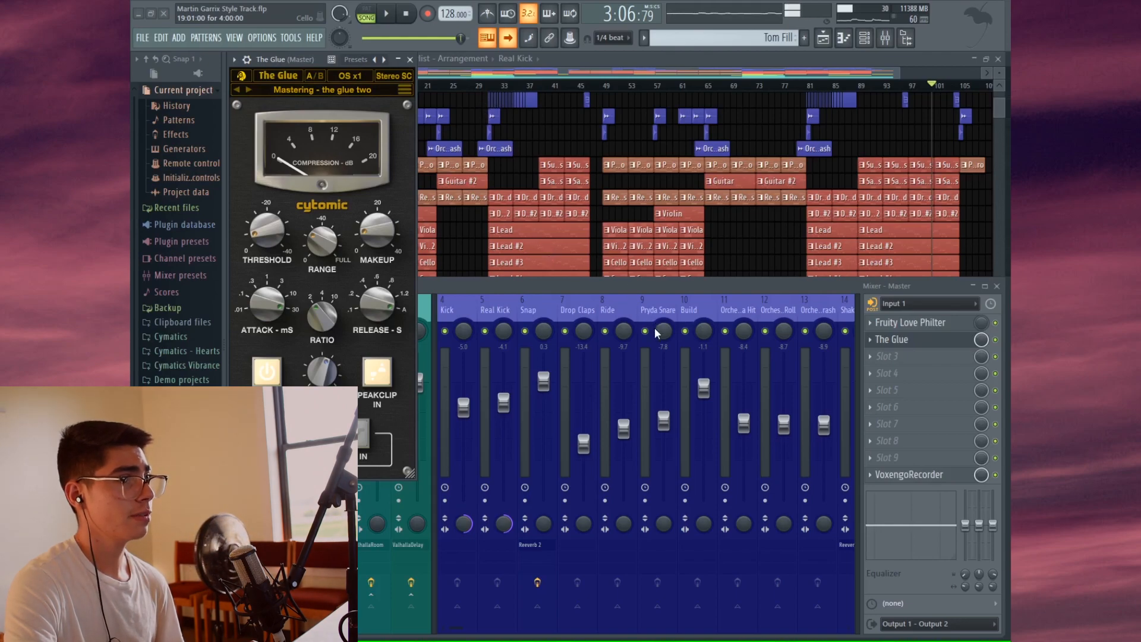
- Play the arrangement from the start and follow a zoomed-in playlist through the piano and guitar intro and the strings up to bar 14
mouse_move(288, 218)
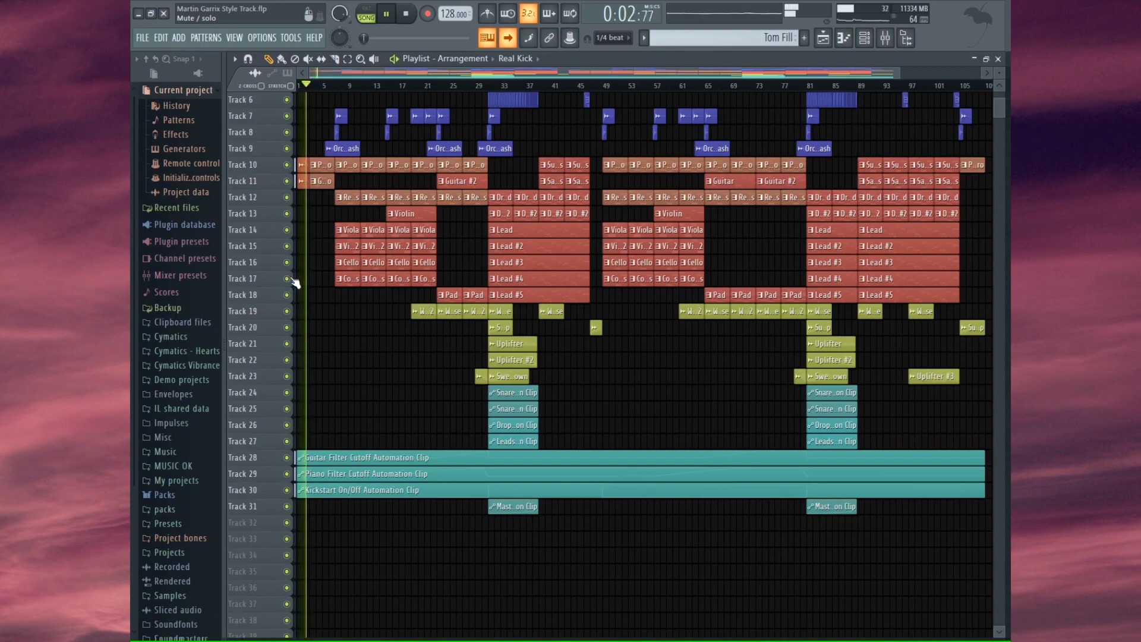
left_click_drag(303, 96, 332, 209)
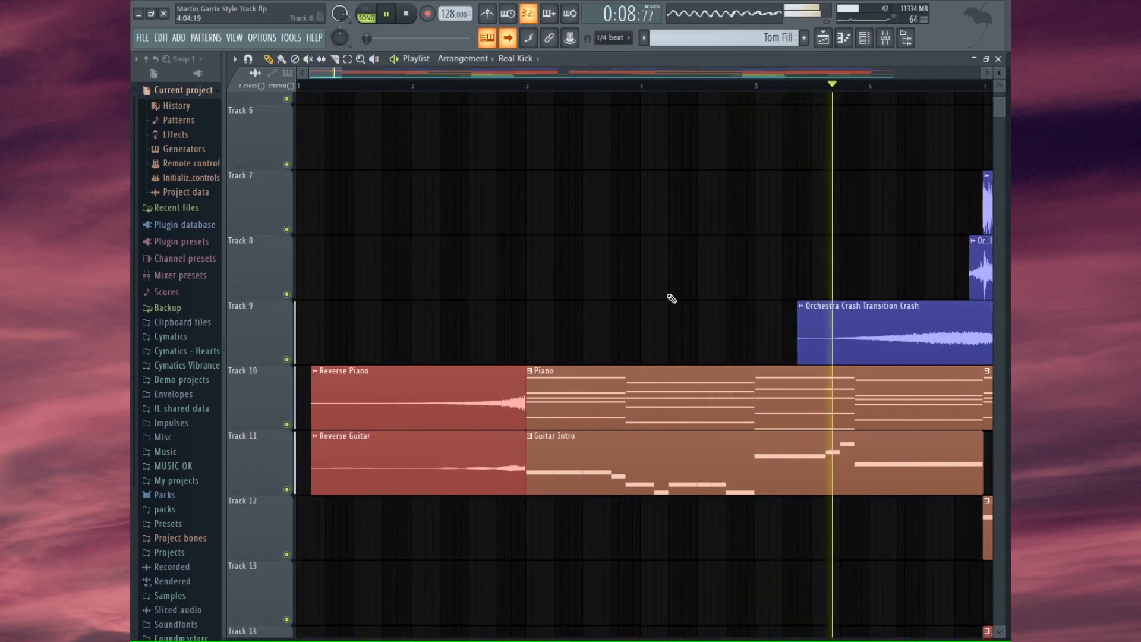
scroll(718, 305, "right", 3)
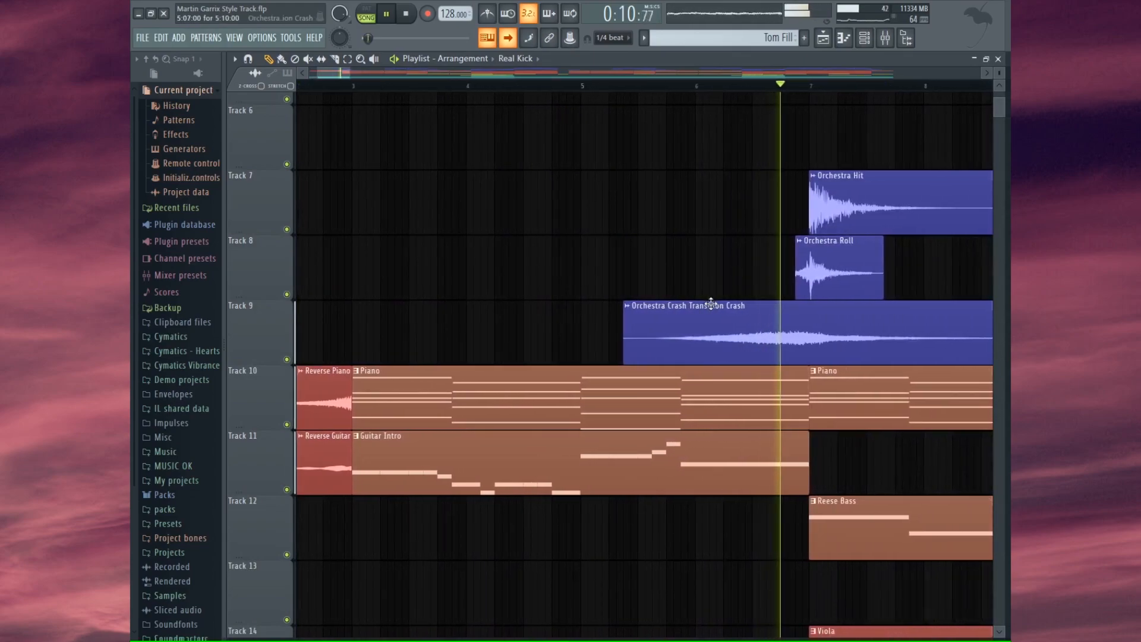
scroll(912, 143, "down", 1)
left_click_drag(1000, 72, 999, 90)
scroll(896, 190, "right", 3)
scroll(886, 192, "right", 1)
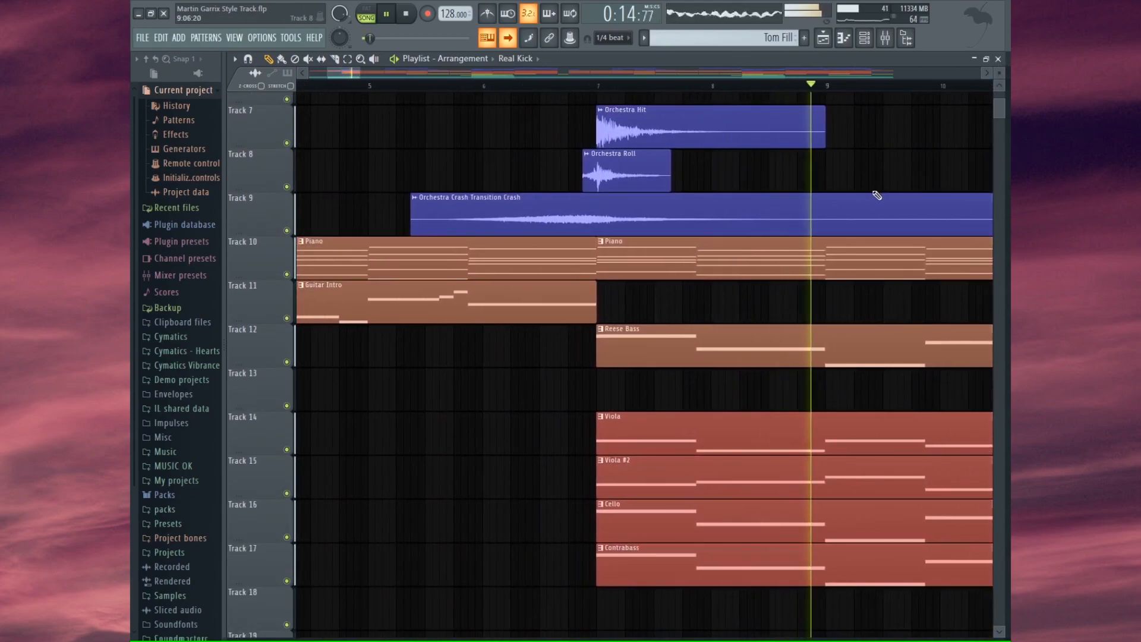
scroll(877, 193, "up", 1)
scroll(878, 195, "right", 3)
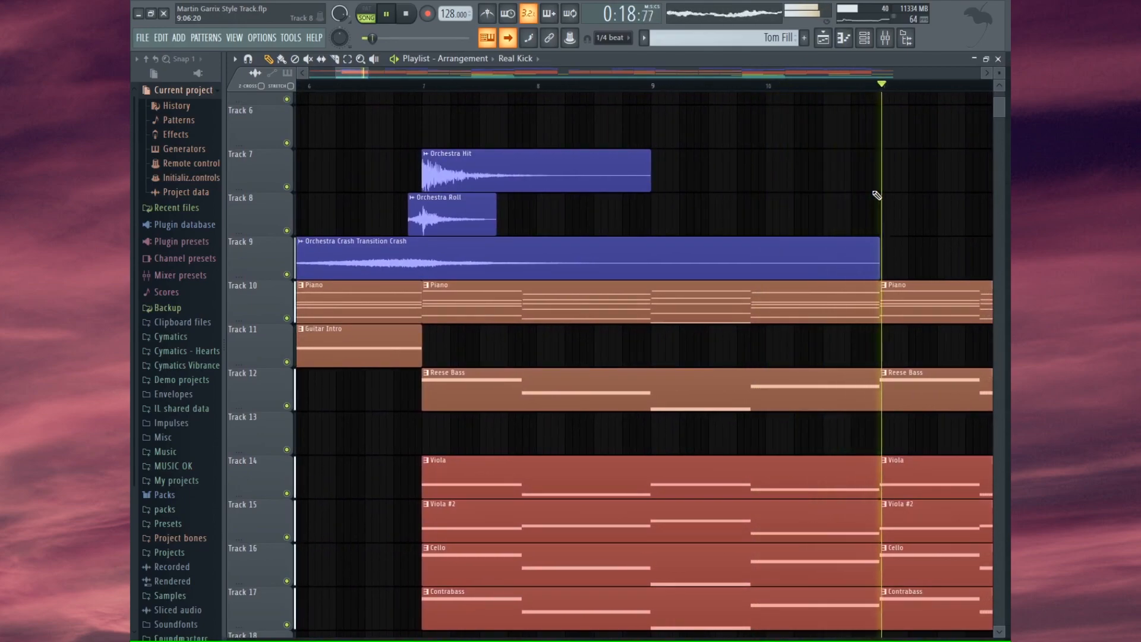
scroll(877, 195, "right", 3)
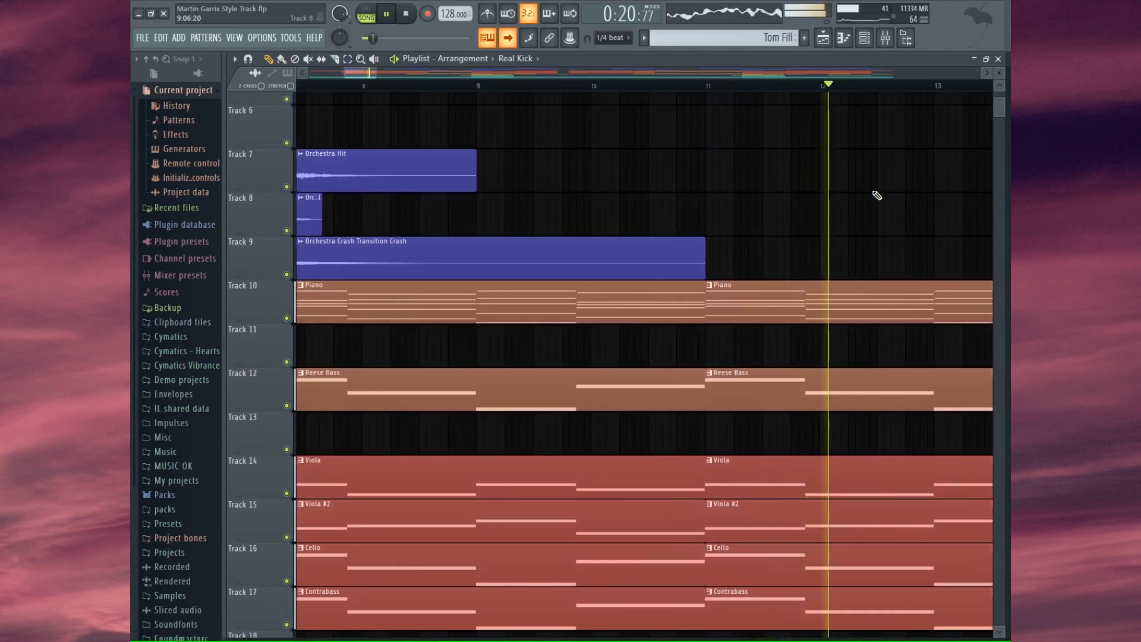
scroll(878, 195, "right", 3)
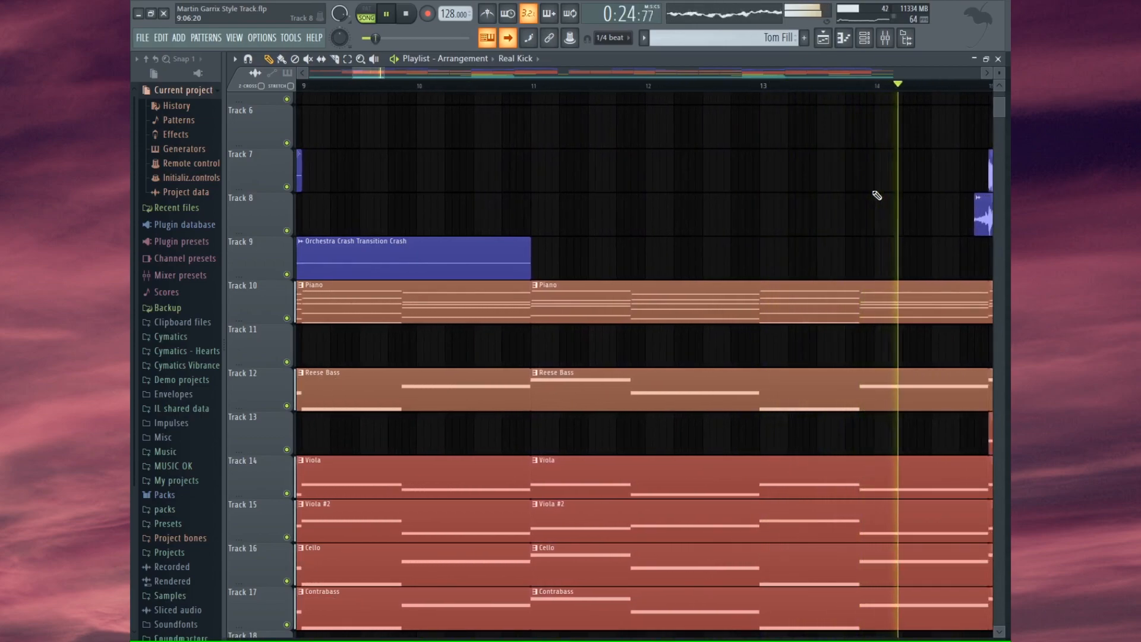
- Follow the playback from the violin entry at bar 15 through the Guitar #2 section into the first build at bar 31
scroll(878, 195, "right", 3)
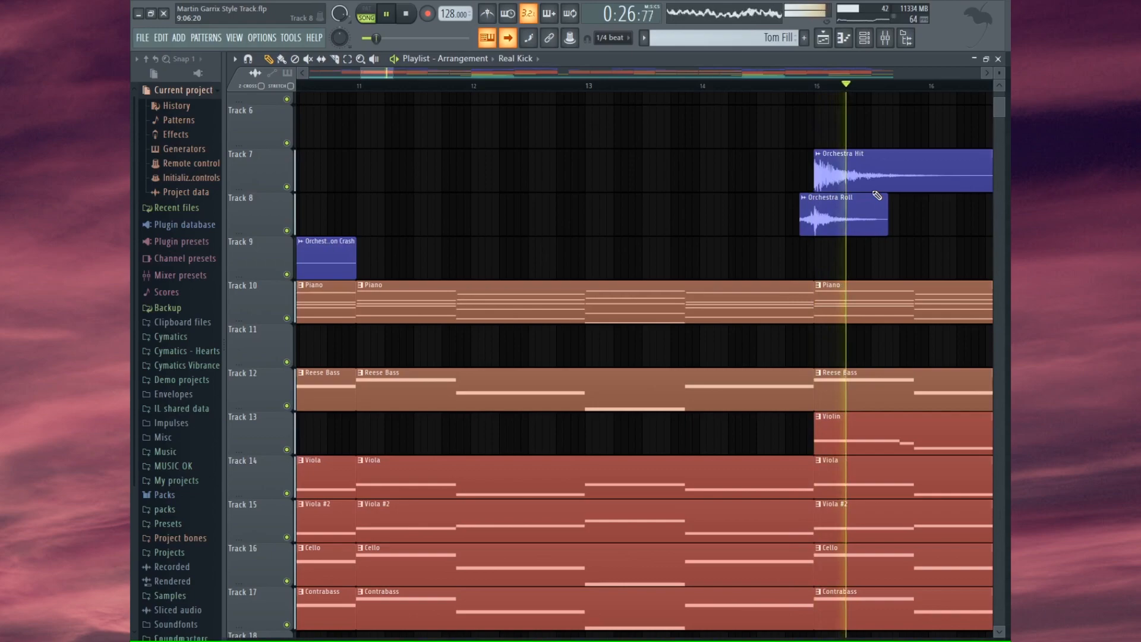
scroll(877, 195, "right", 3)
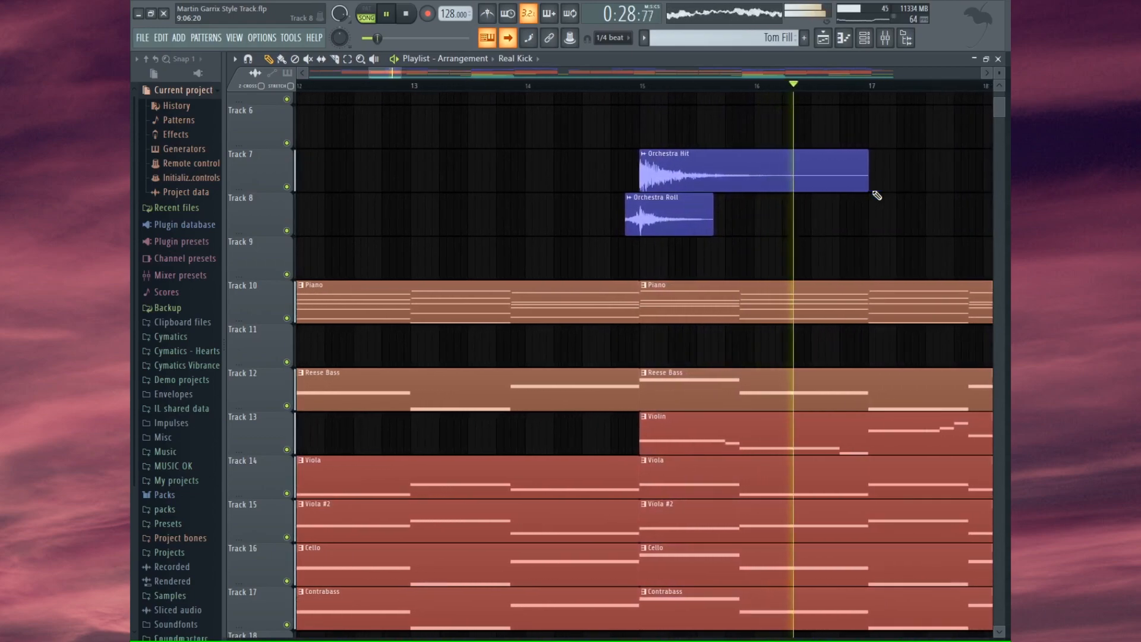
scroll(877, 195, "right", 3)
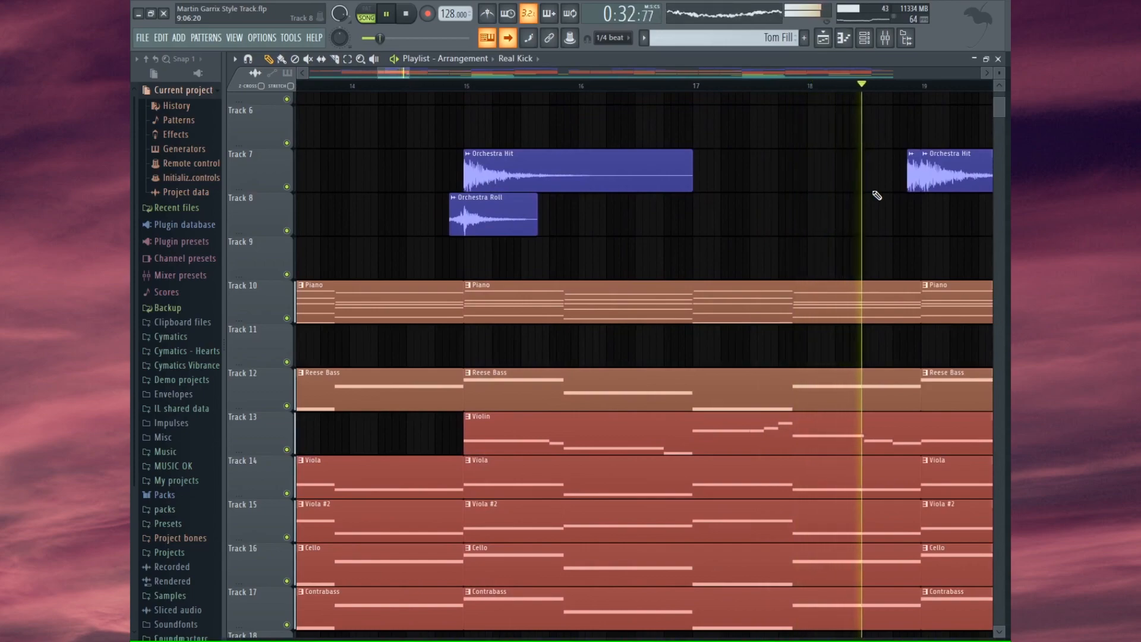
scroll(878, 195, "right", 3)
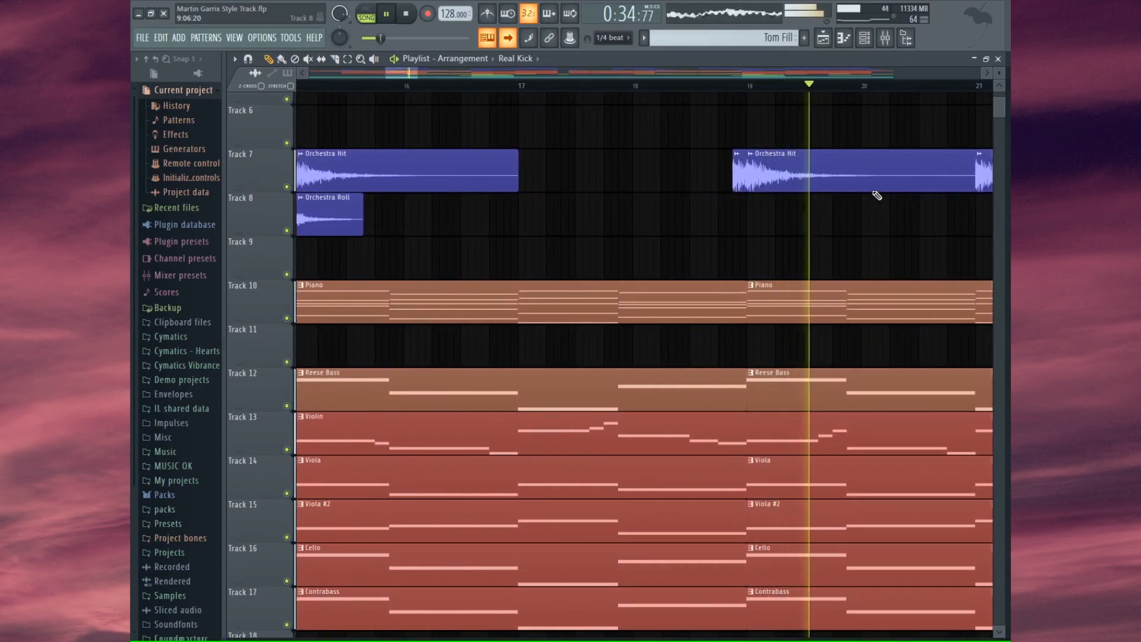
scroll(877, 195, "right", 3)
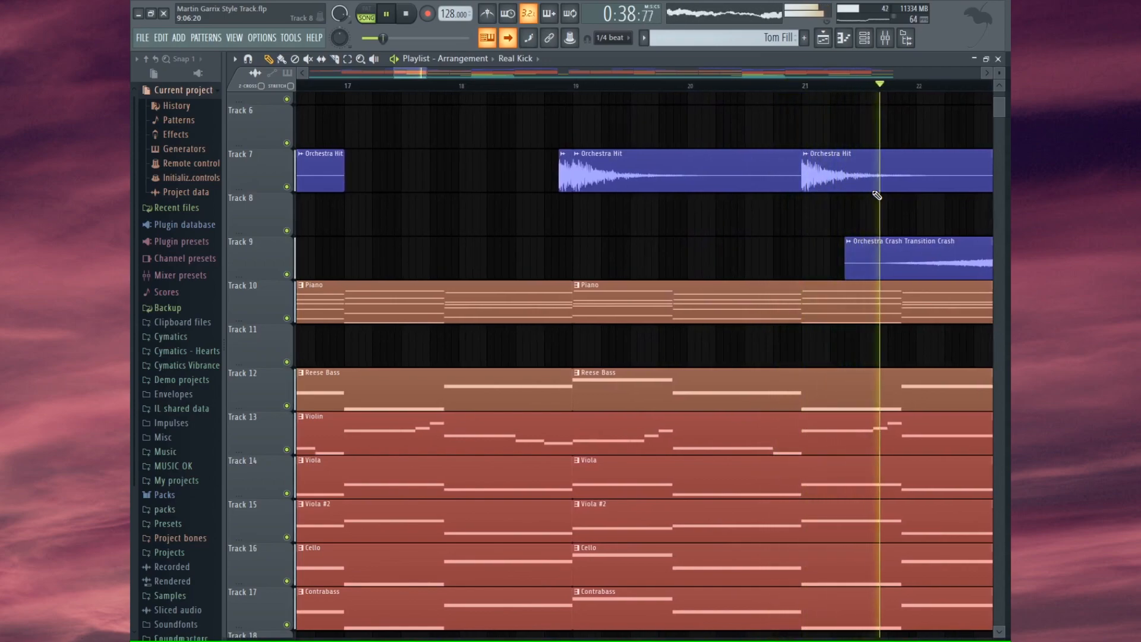
scroll(877, 195, "right", 3)
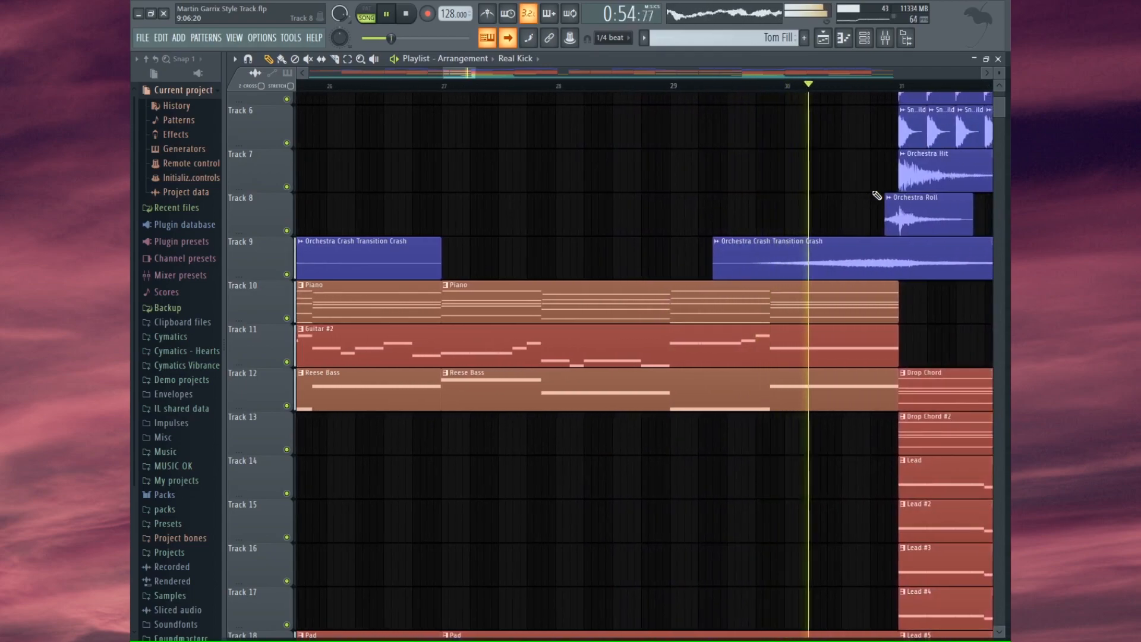
scroll(852, 205, "down", 3)
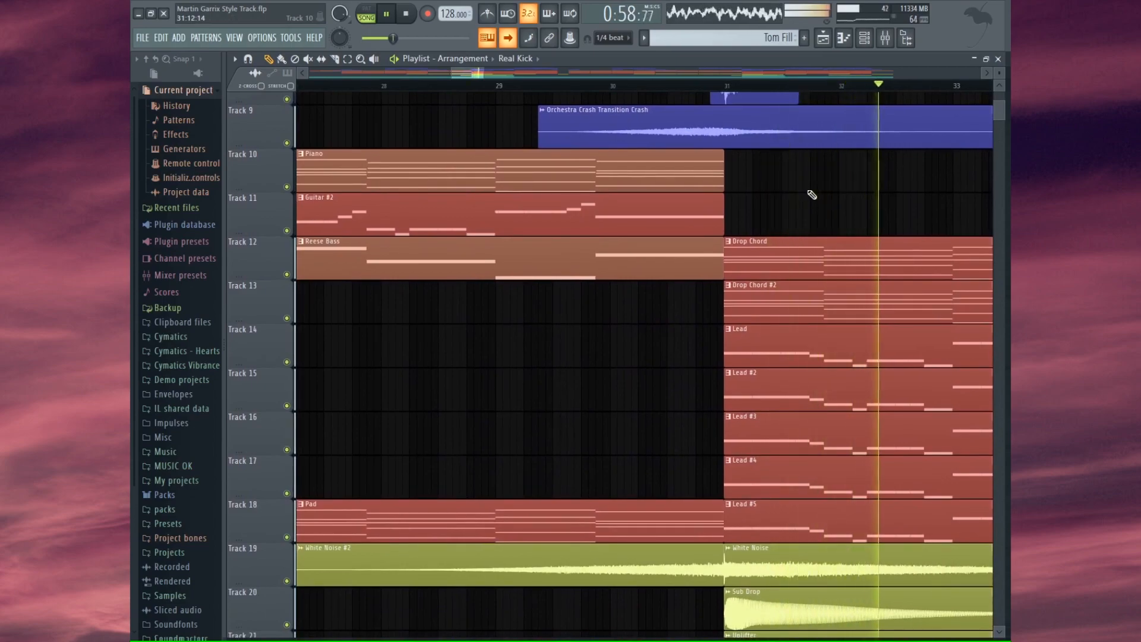
scroll(812, 195, "up", 1)
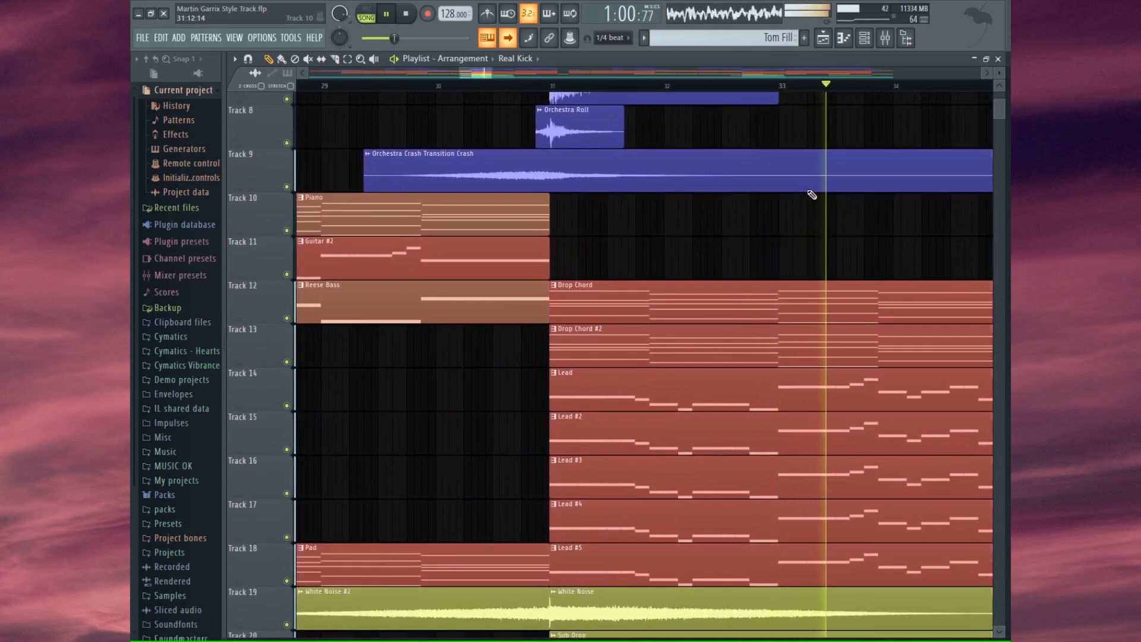